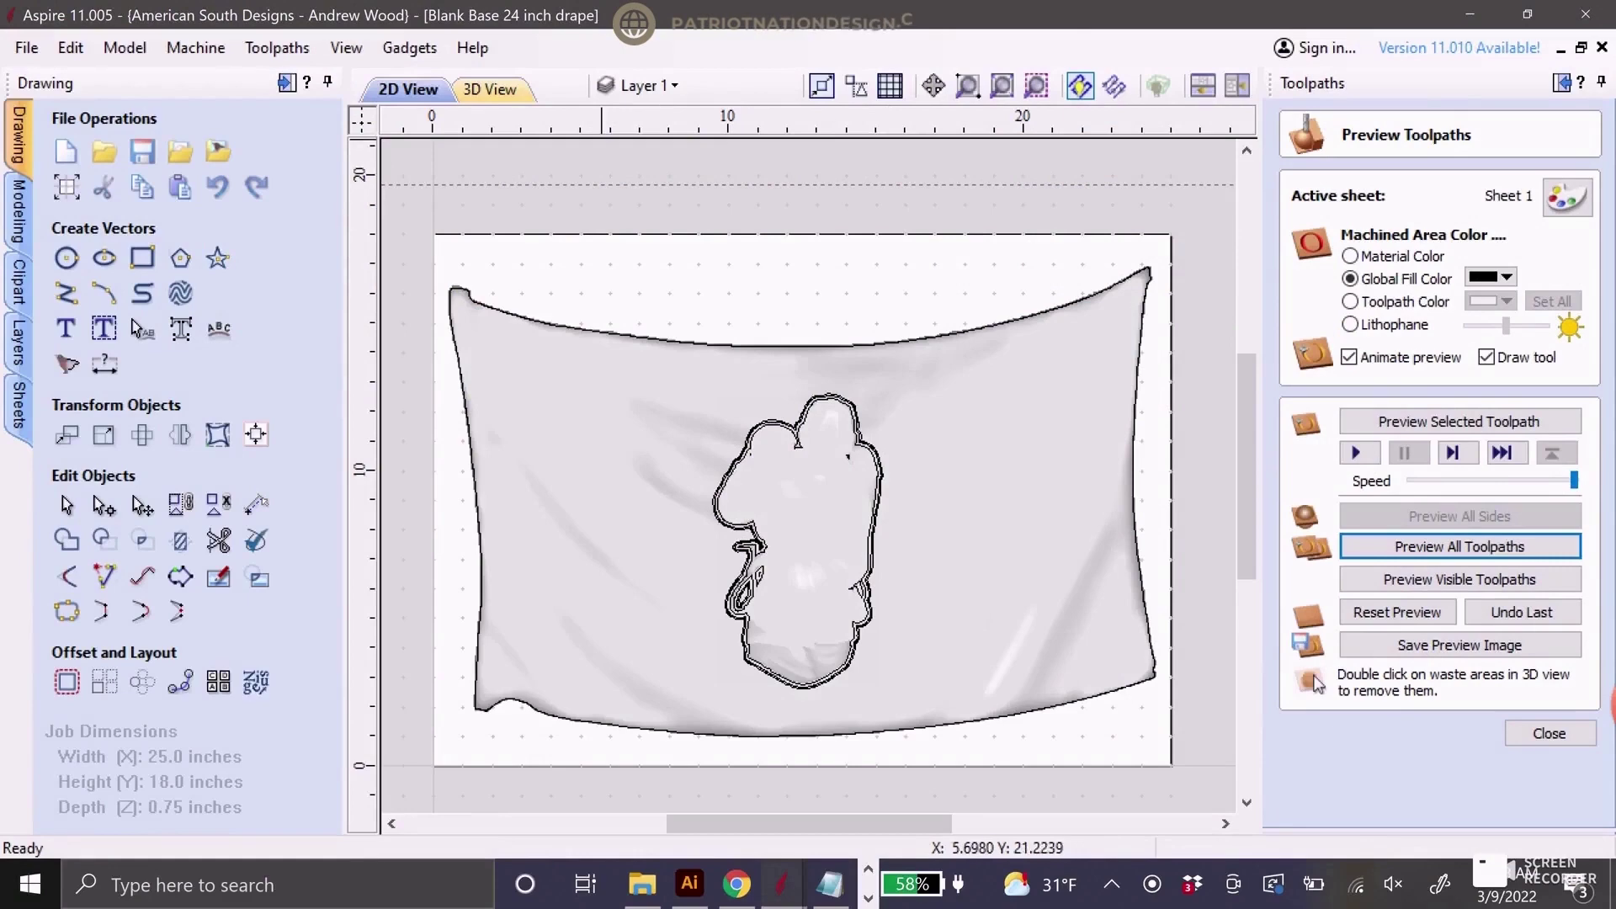
Examine the carved flag and firefighter relief in the 3D toolpath preview and close the preview
click(489, 89)
mouse_move(800, 581)
mouse_down()
mouse_move(757, 581)
mouse_move(758, 459)
mouse_move(762, 569)
mouse_move(842, 589)
mouse_up()
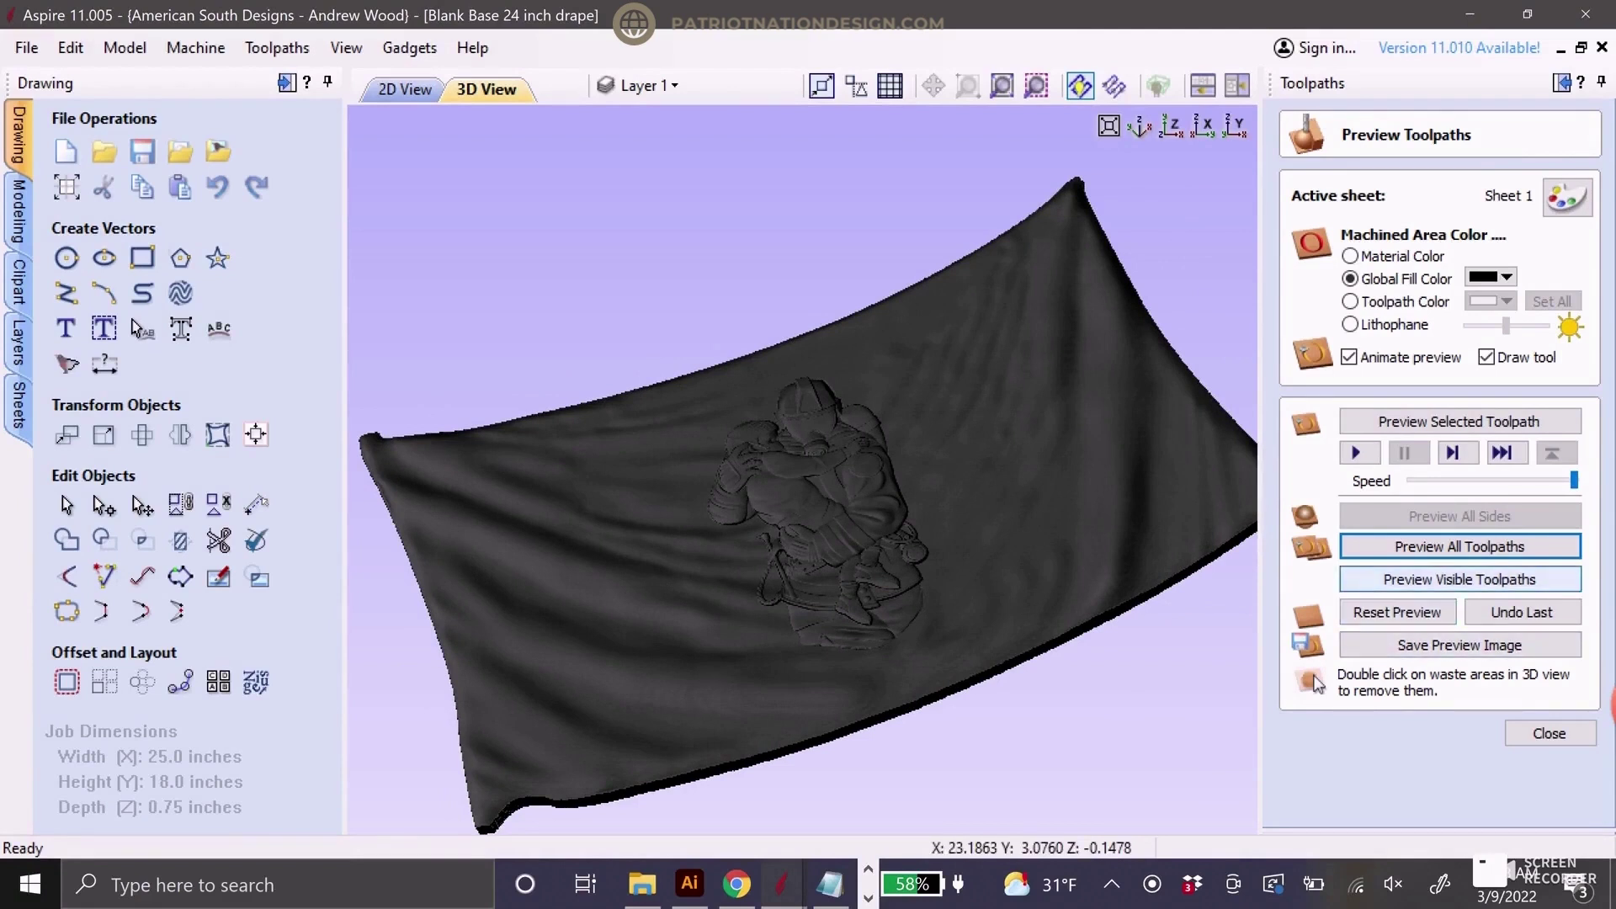
click(1459, 579)
click(946, 379)
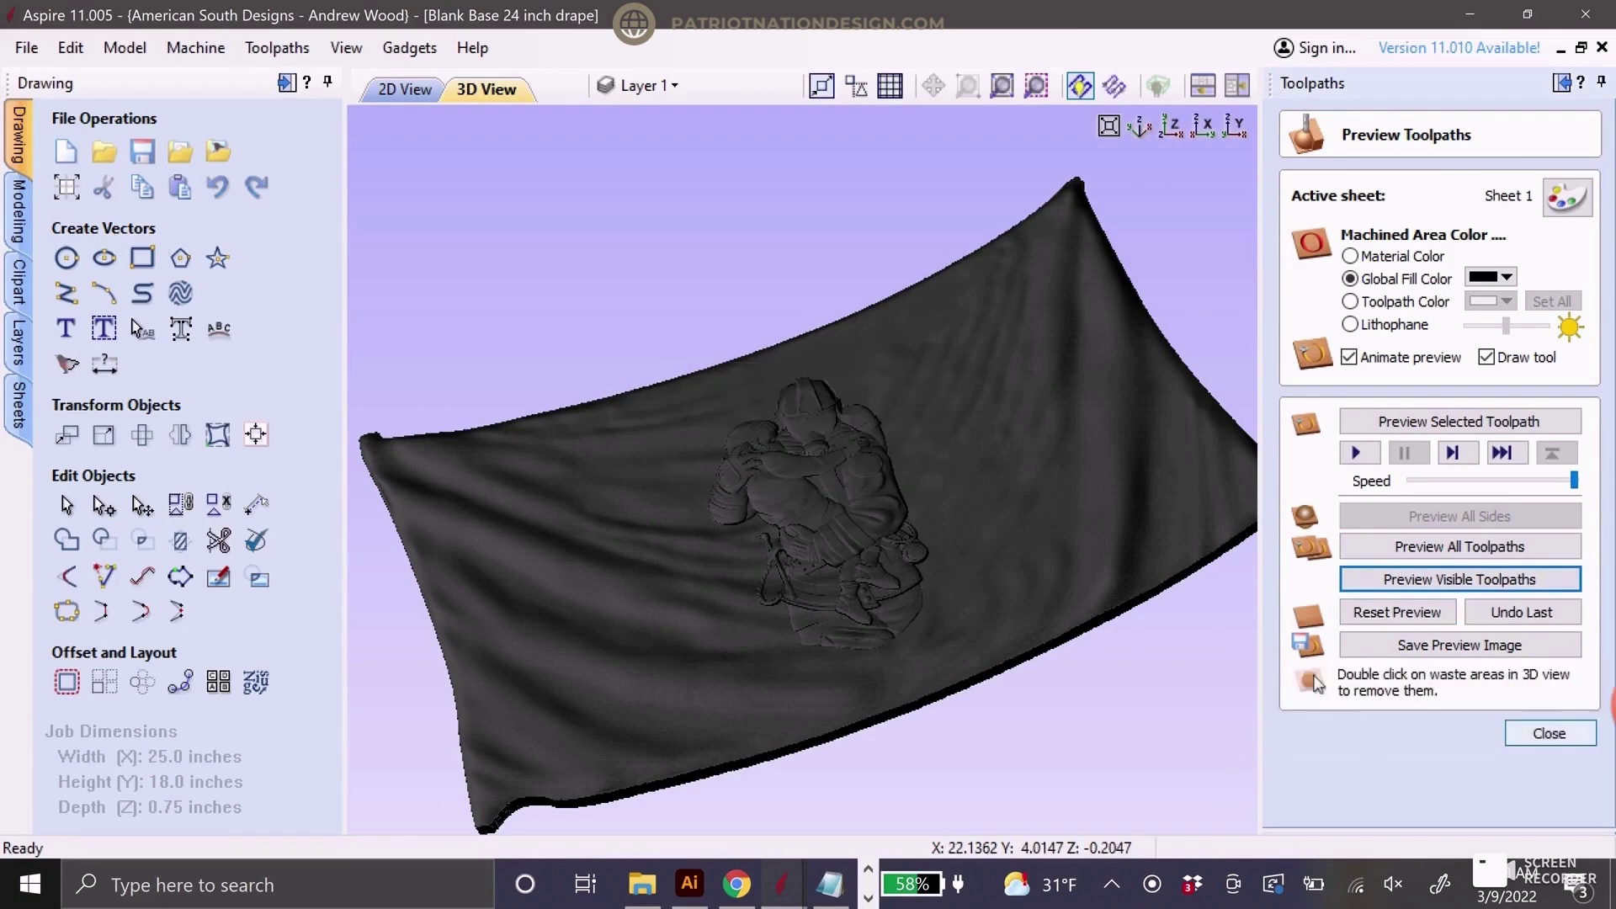
click(1549, 733)
drag(1043, 698, 863, 768)
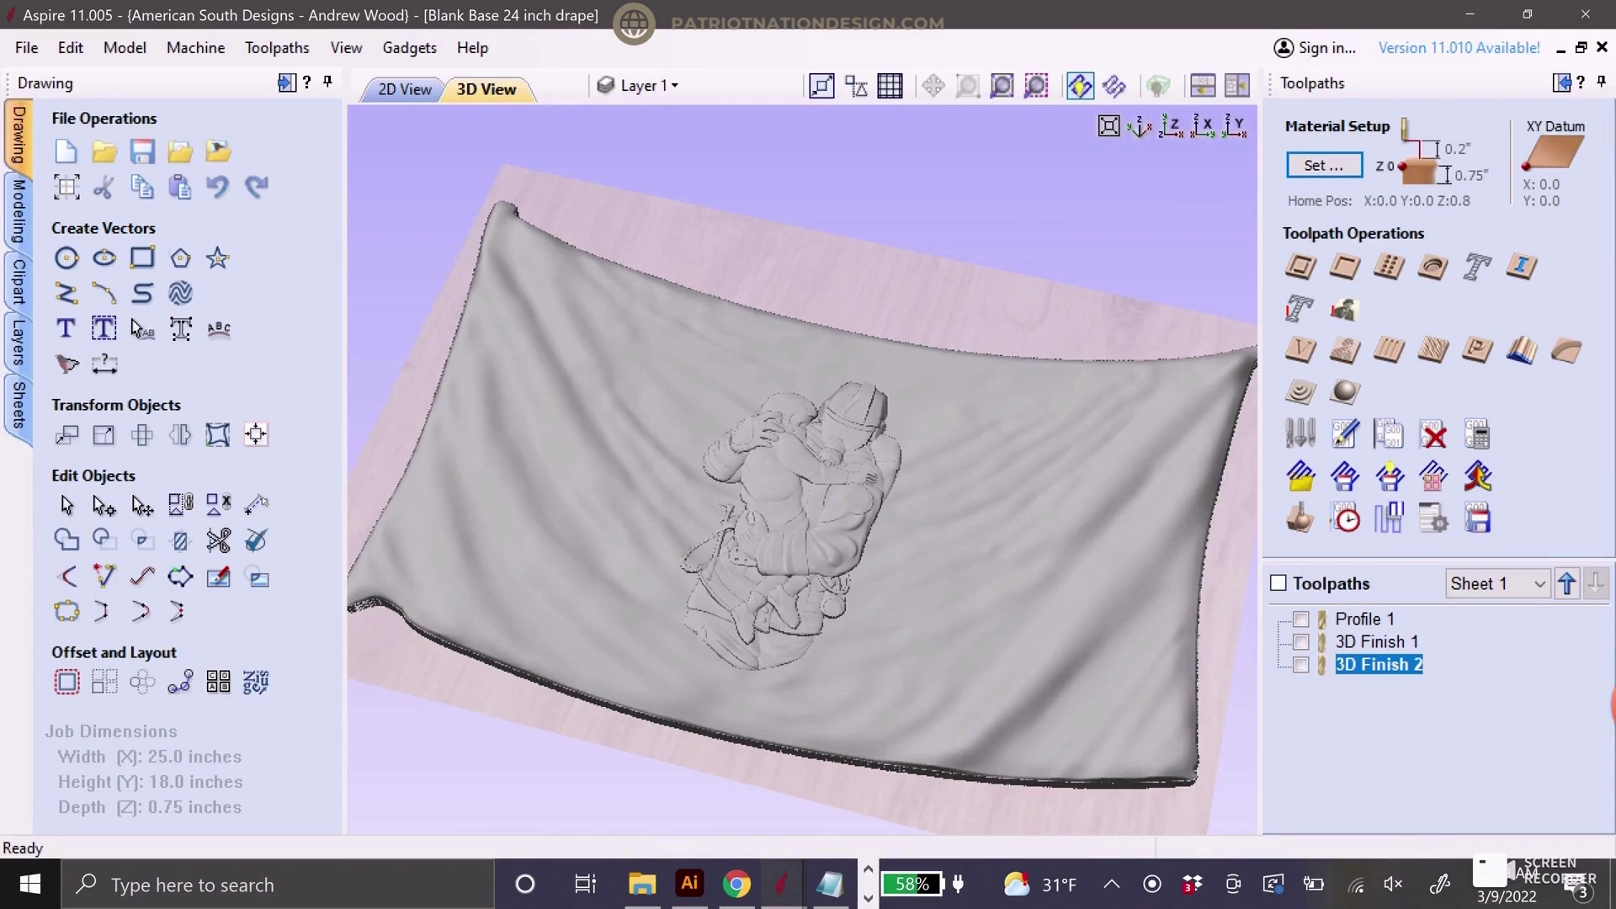
Display the 3D Finish 2 toolpath and switch the display to the 3D Finish 1 toolpath alone
click(1301, 664)
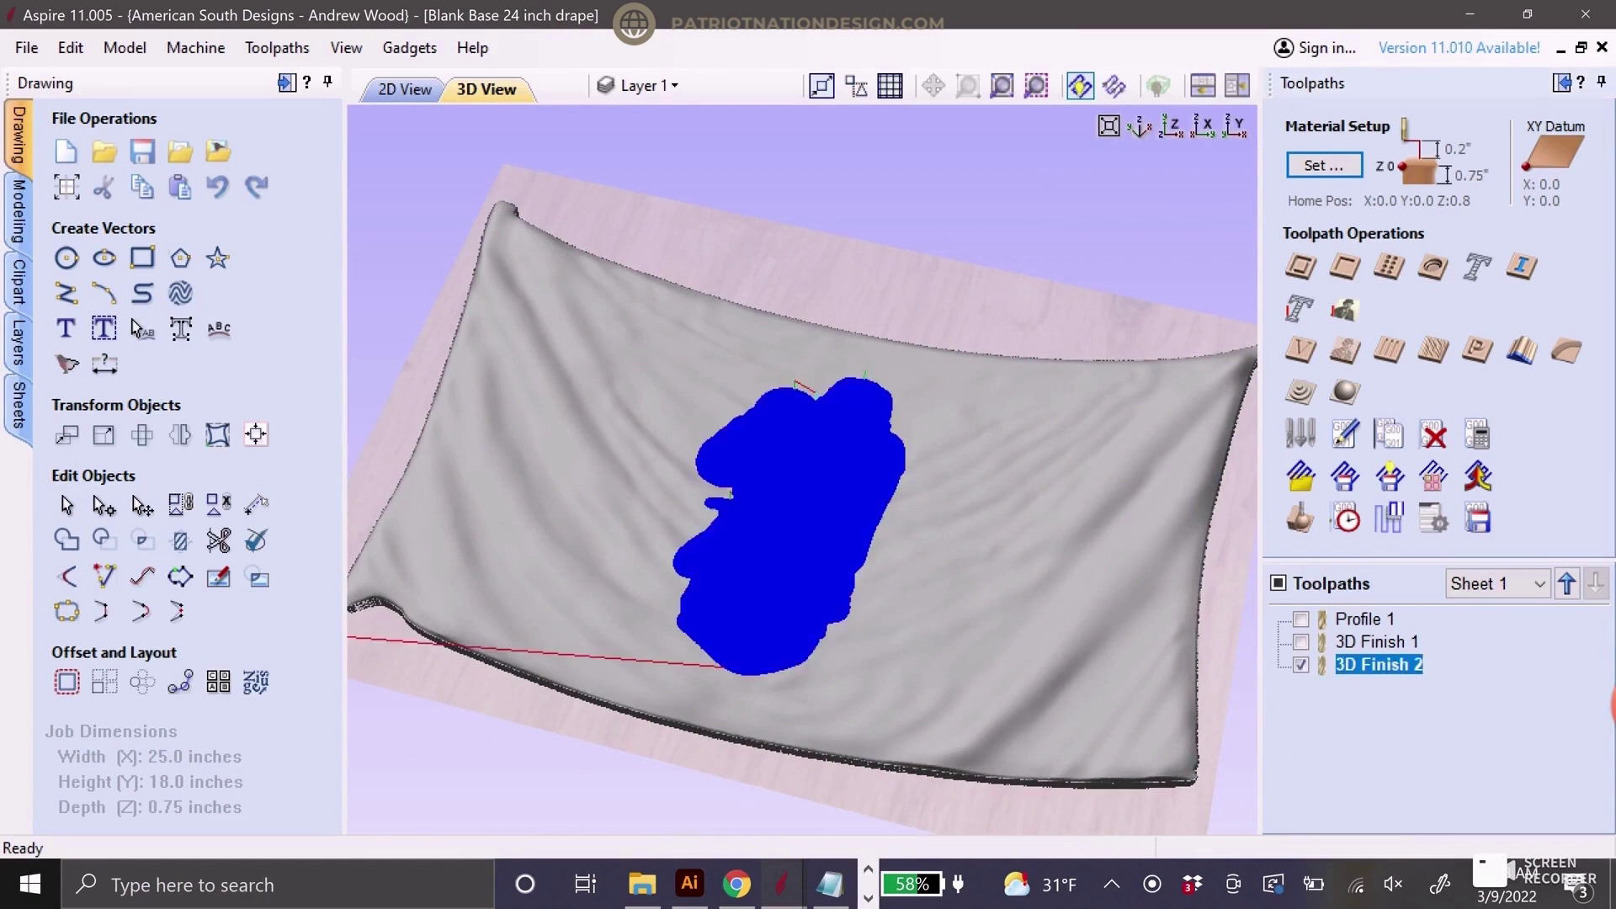
click(1300, 642)
click(1300, 665)
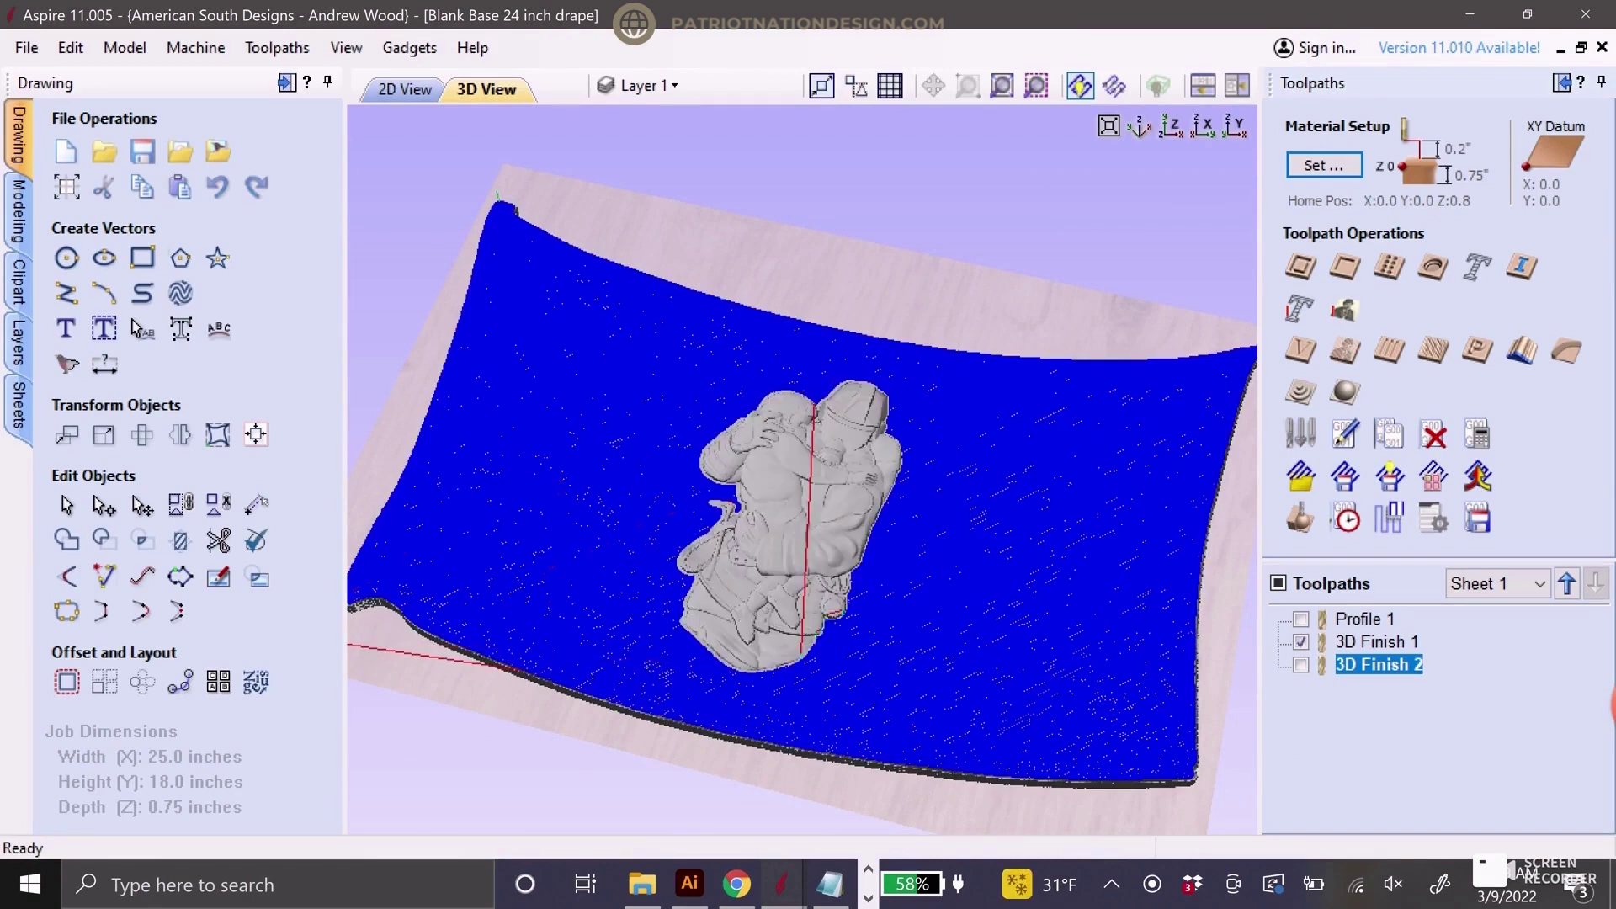
Examine the wavy flag and firefighter components in the 2D view by selecting each one
key(F2)
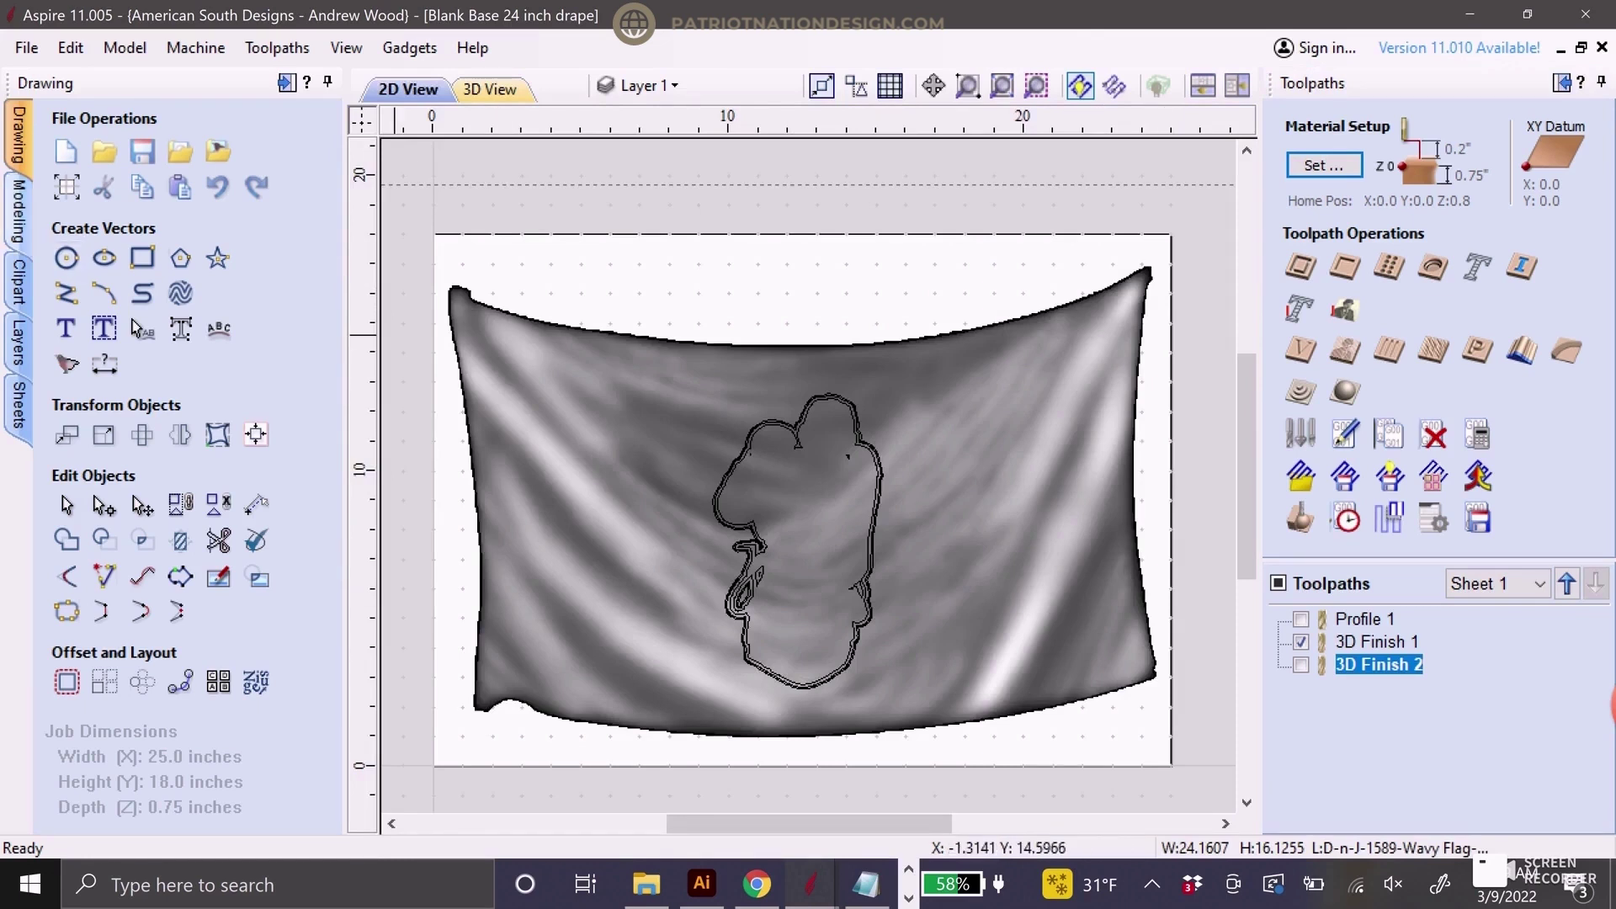
click(18, 211)
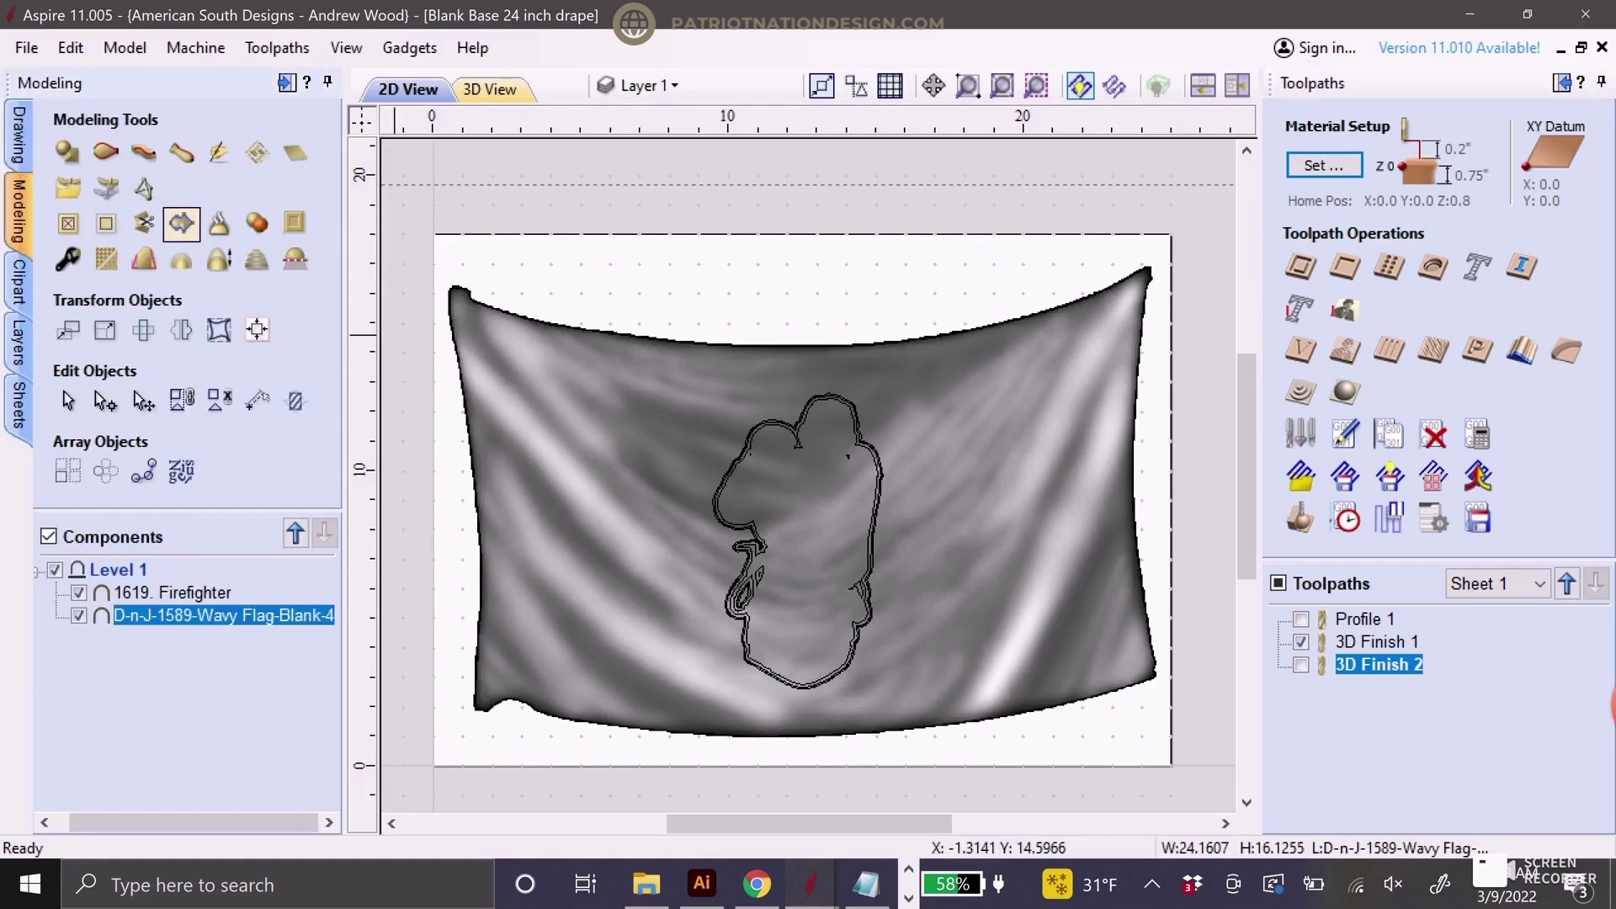
click(515, 306)
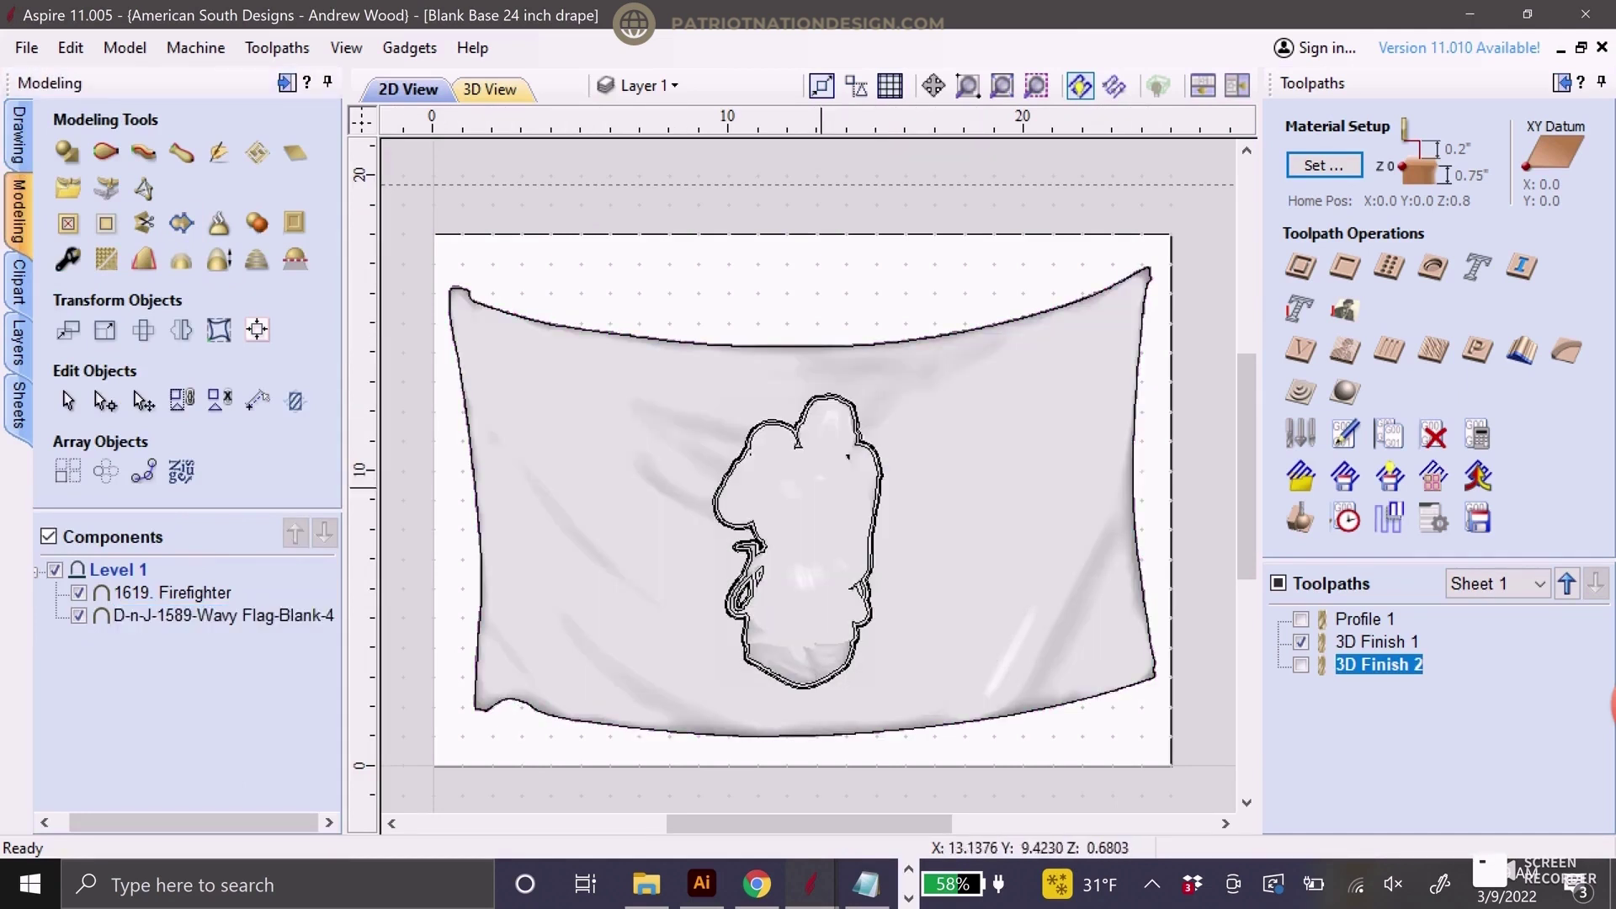
click(791, 480)
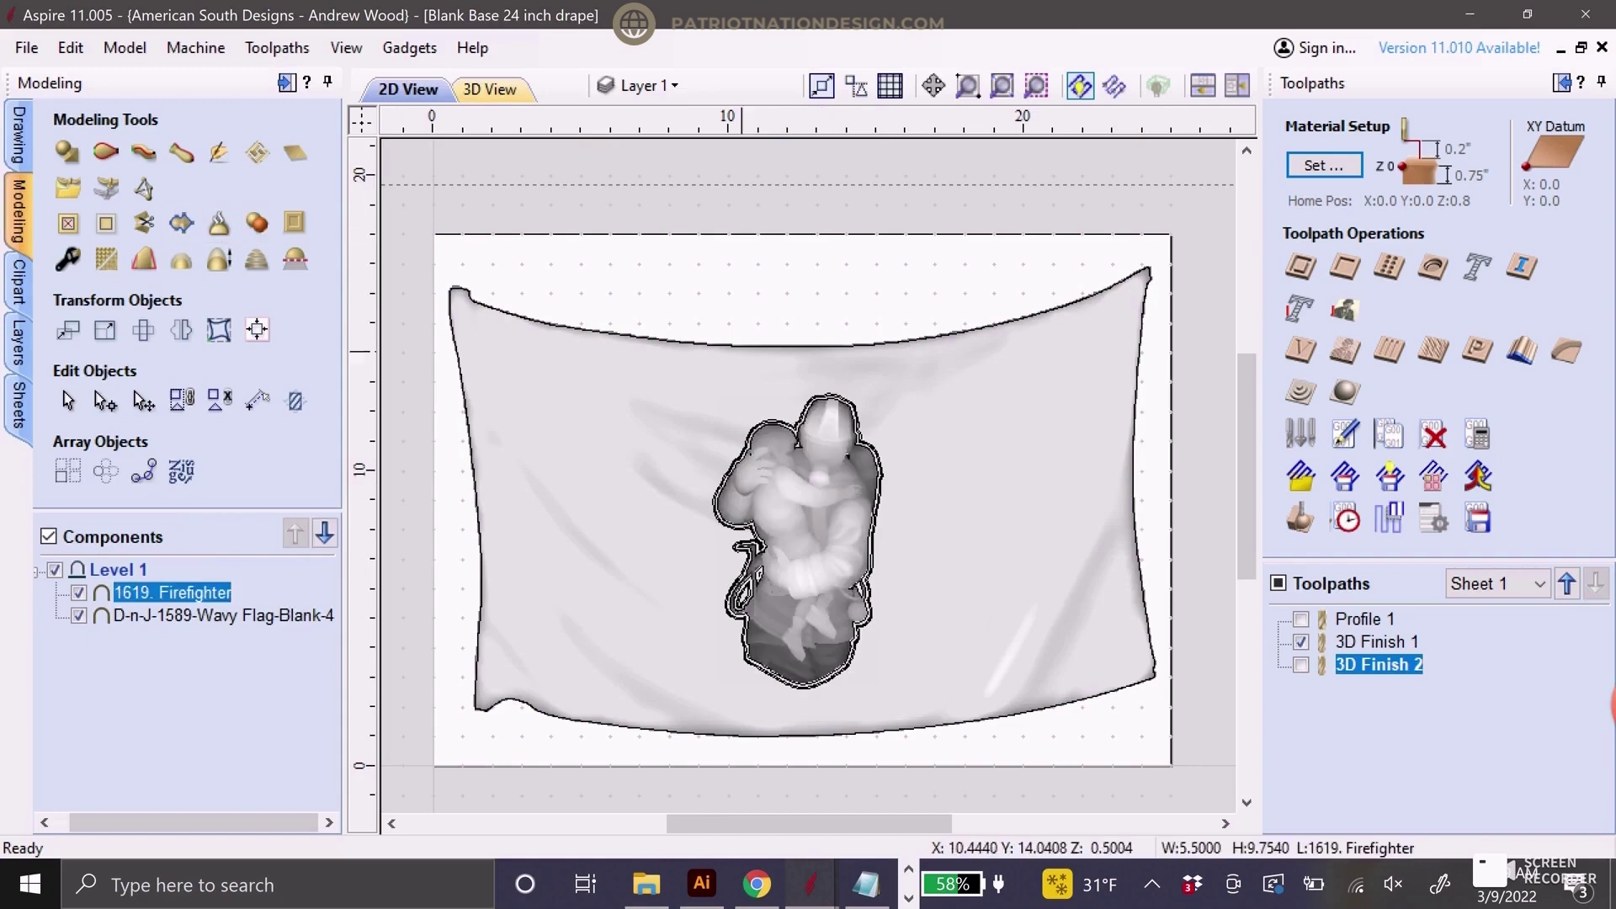
Delete the two offset vectors and the outline vector around the firefighter
click(857, 442)
scroll(858, 442, up, 1)
scroll(858, 440, up, 2)
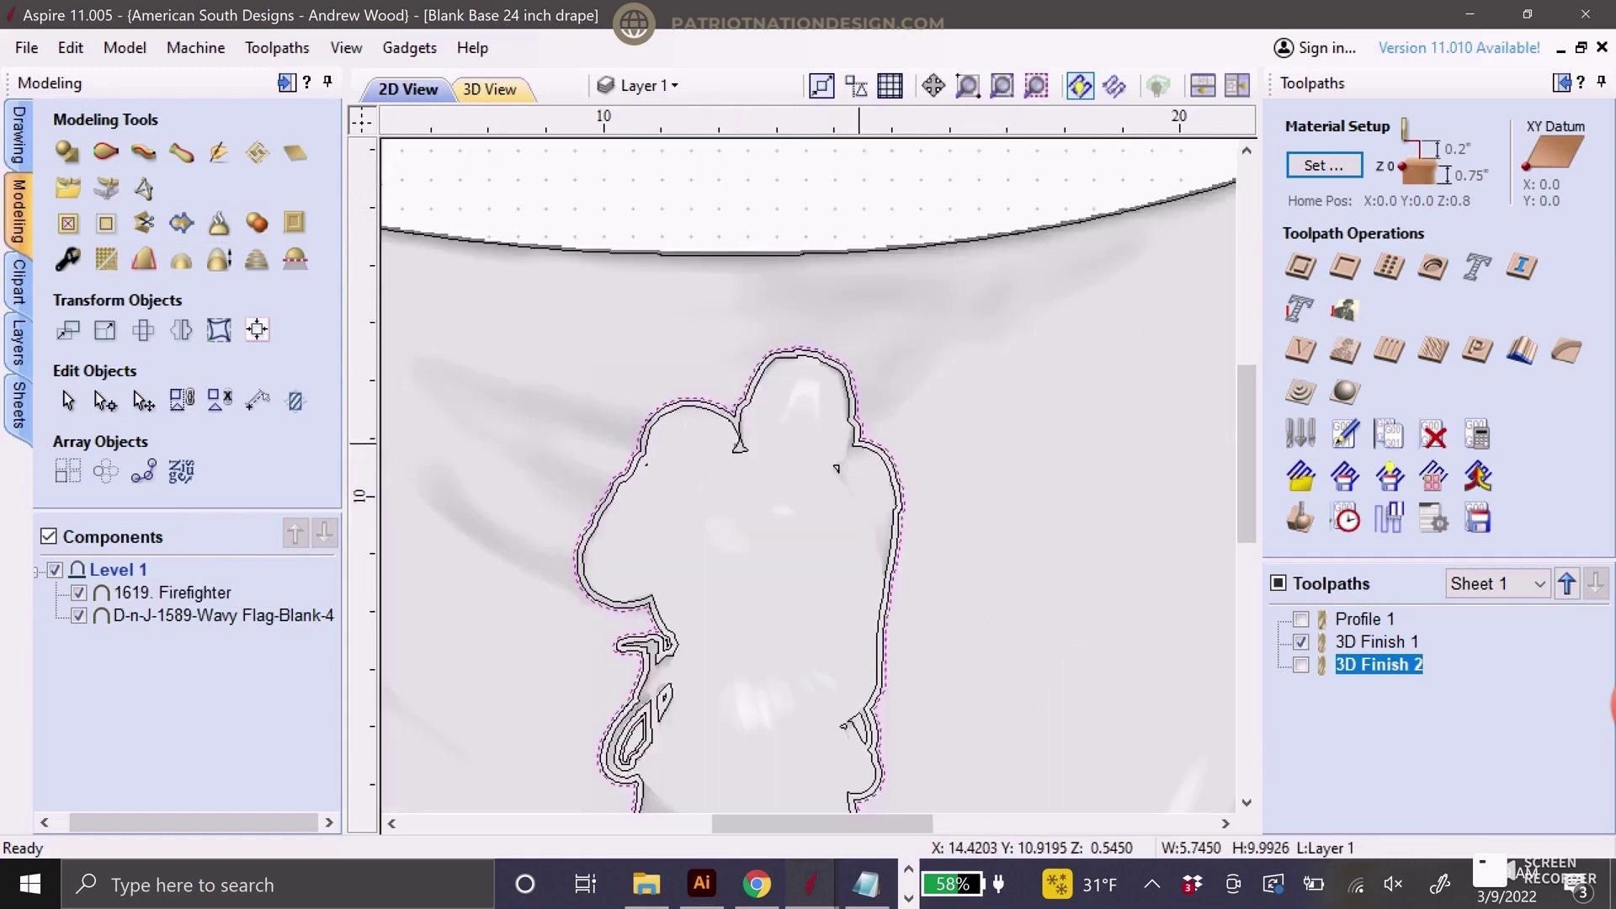
key(Delete)
click(857, 442)
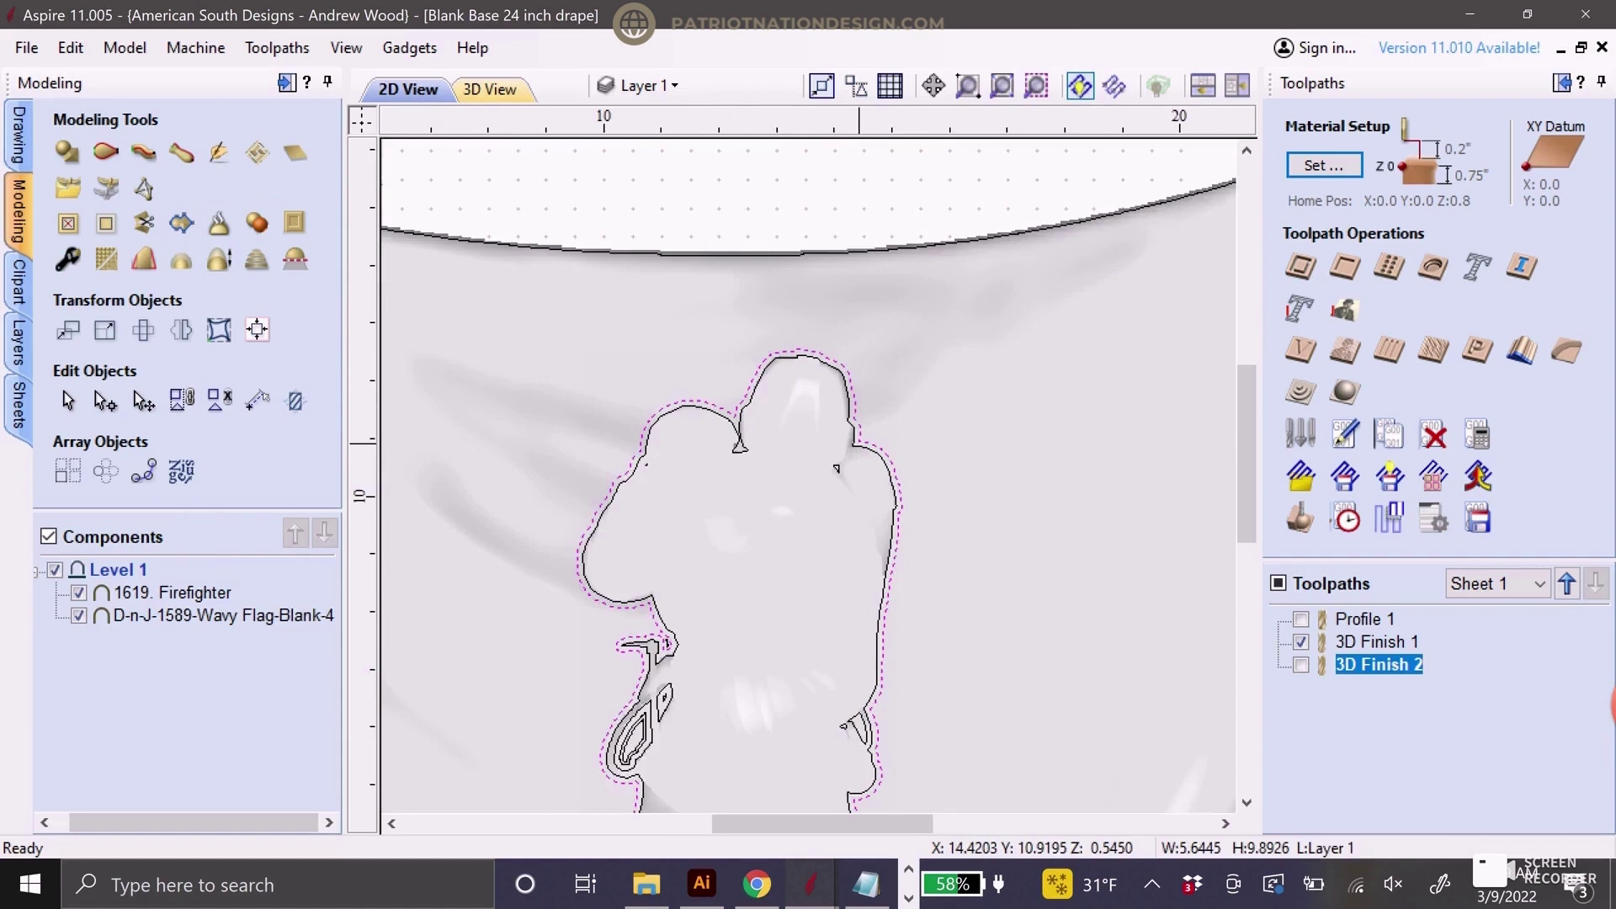
key(Delete)
click(858, 442)
key(Delete)
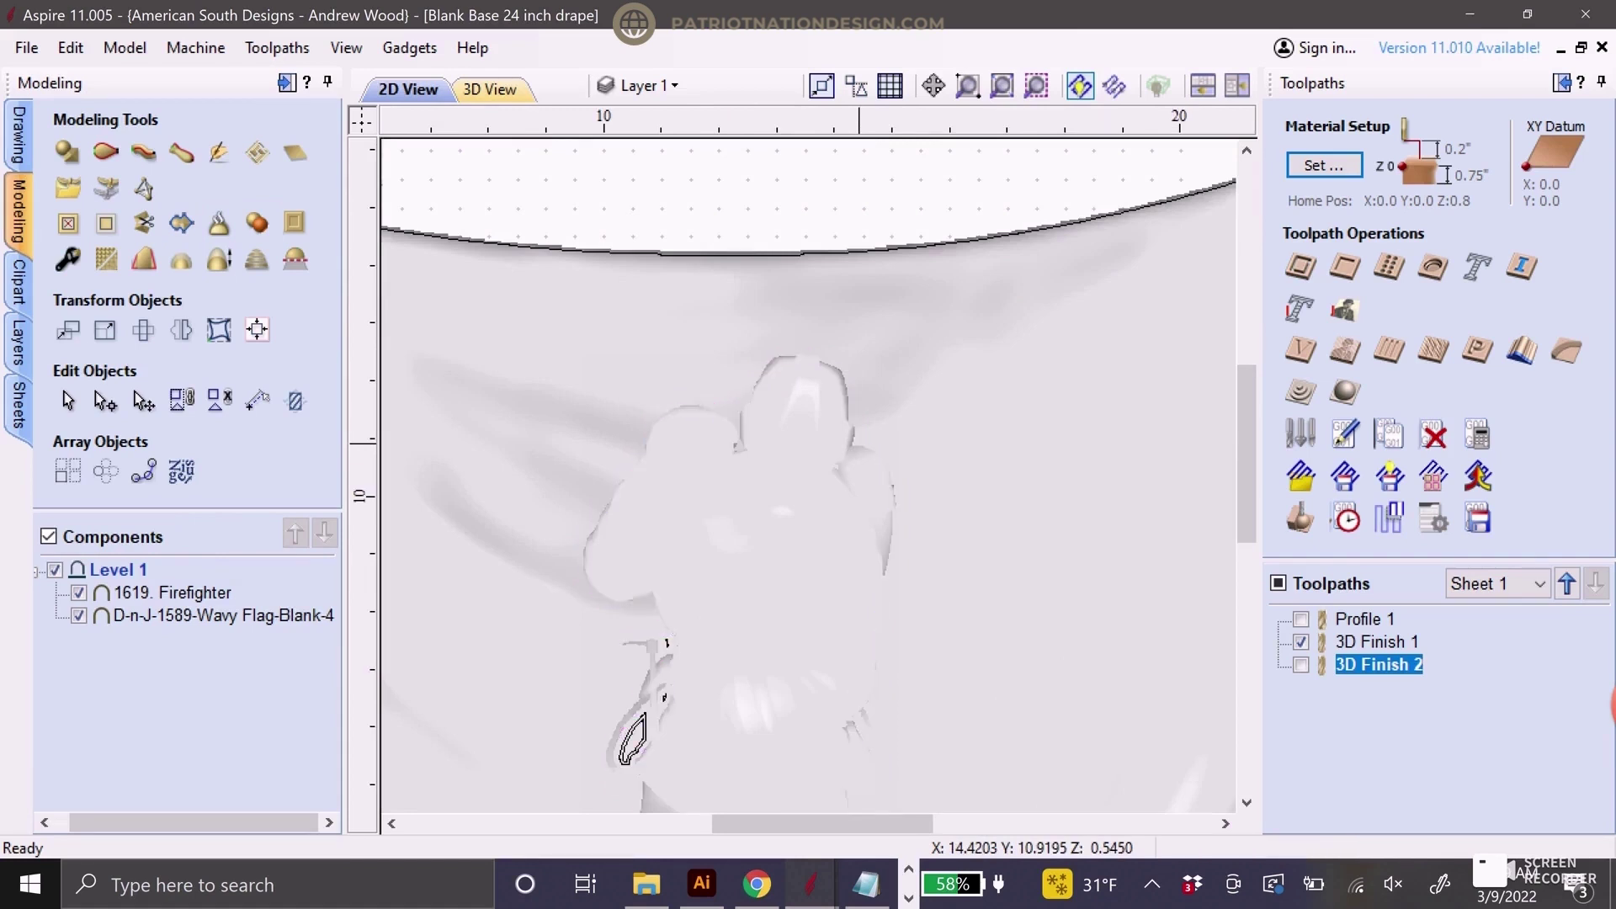
Restore the firefighter's outline vector and offset it outwards by 0.1 inches, keeping the original
click(764, 479)
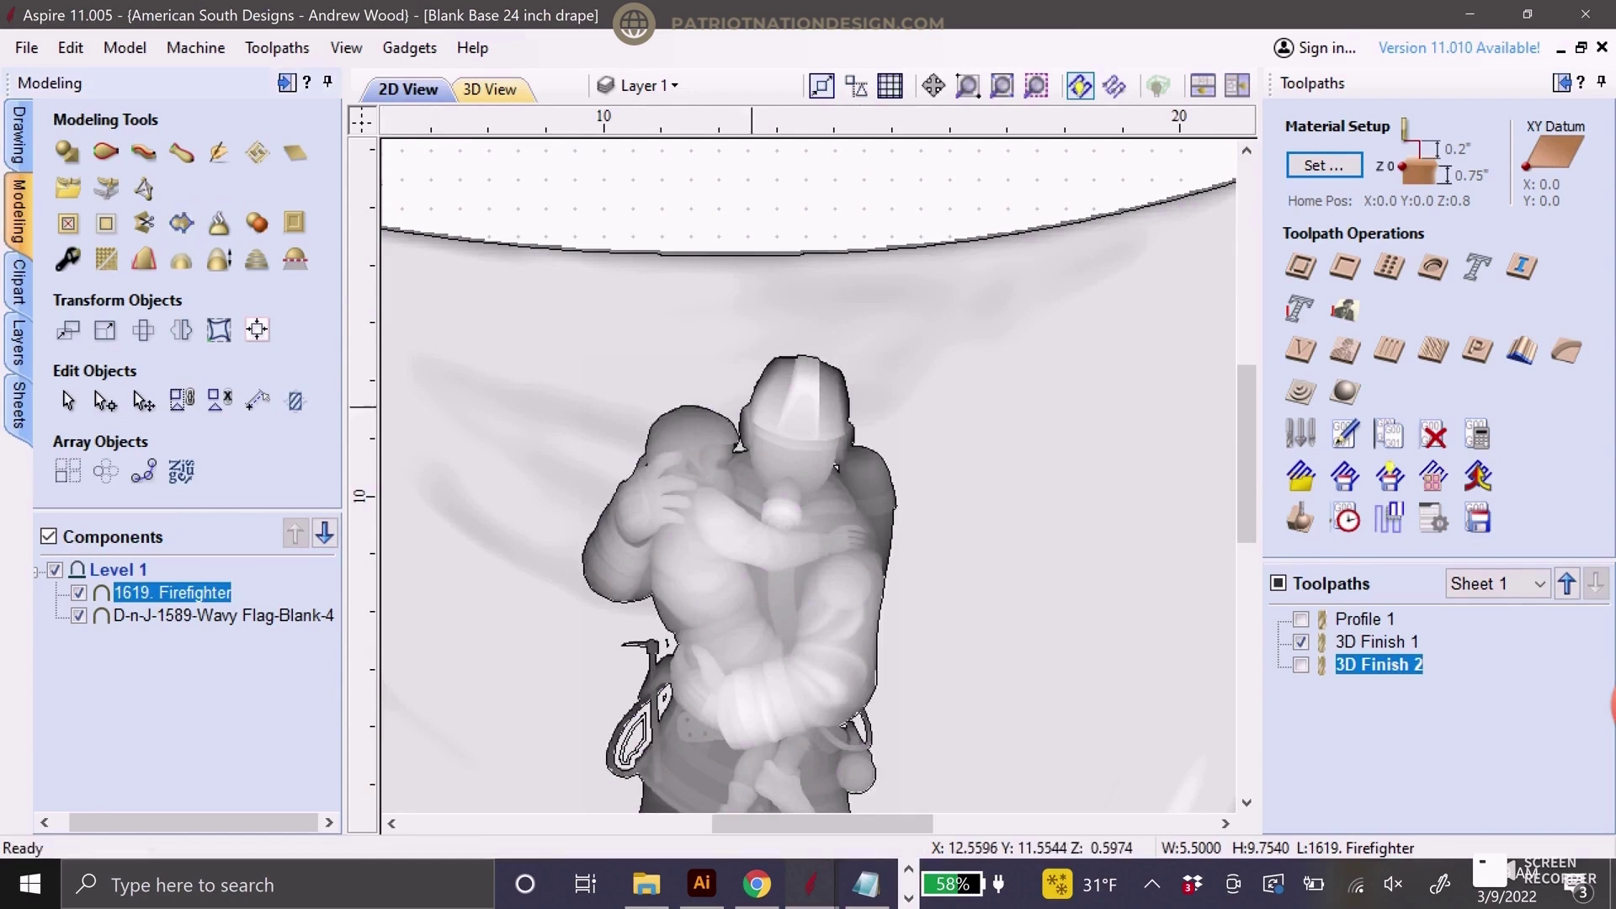
click(854, 437)
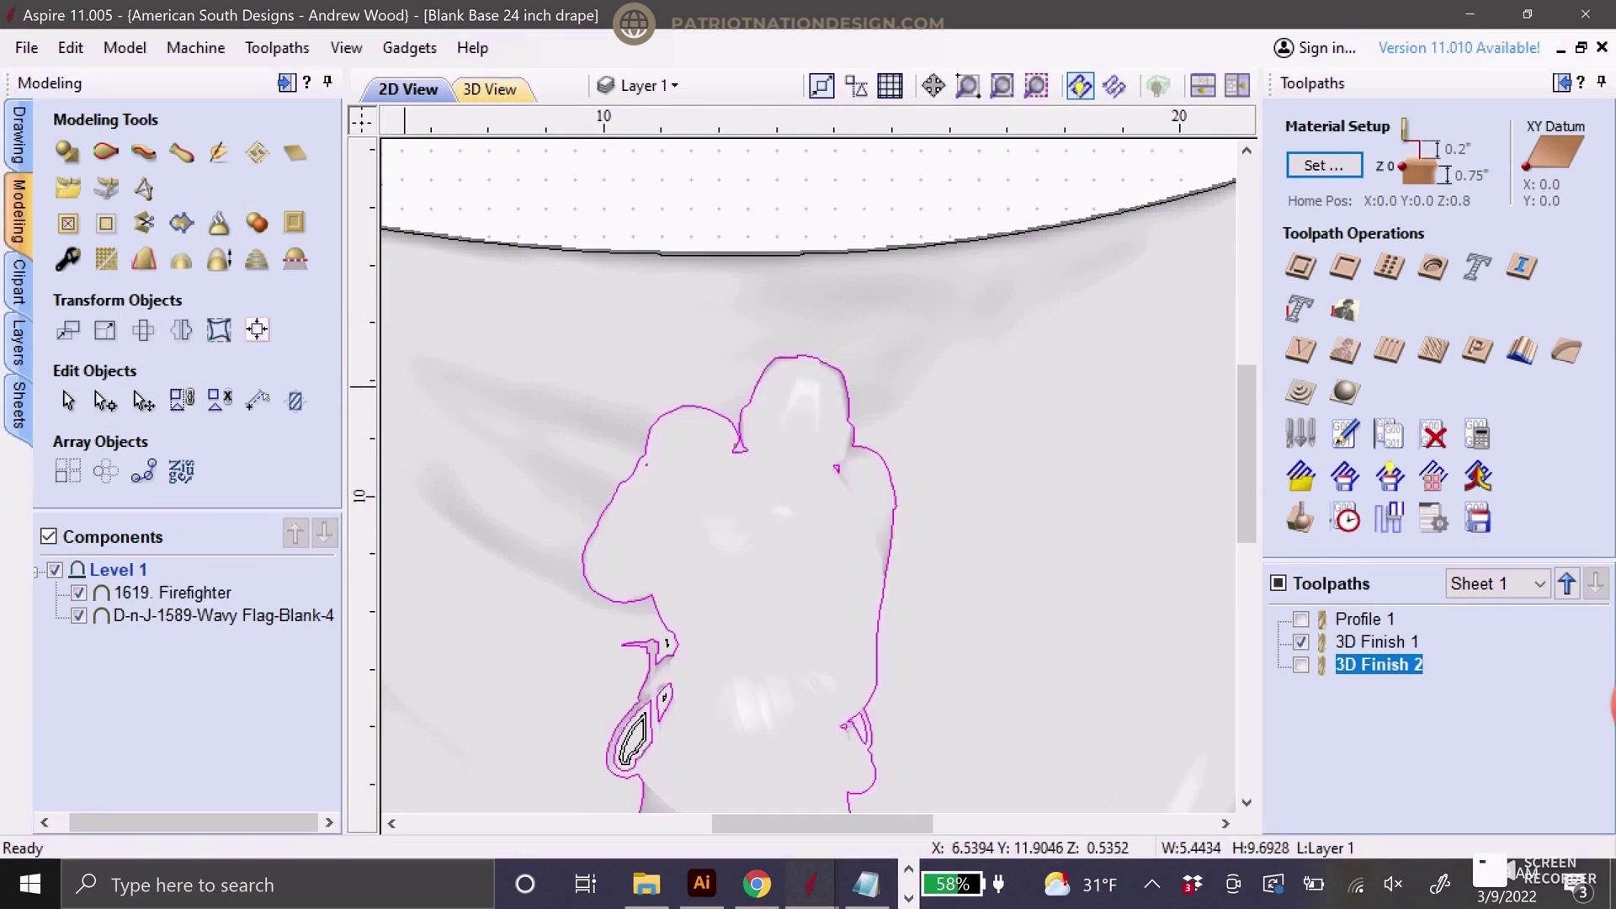
click(18, 135)
click(67, 681)
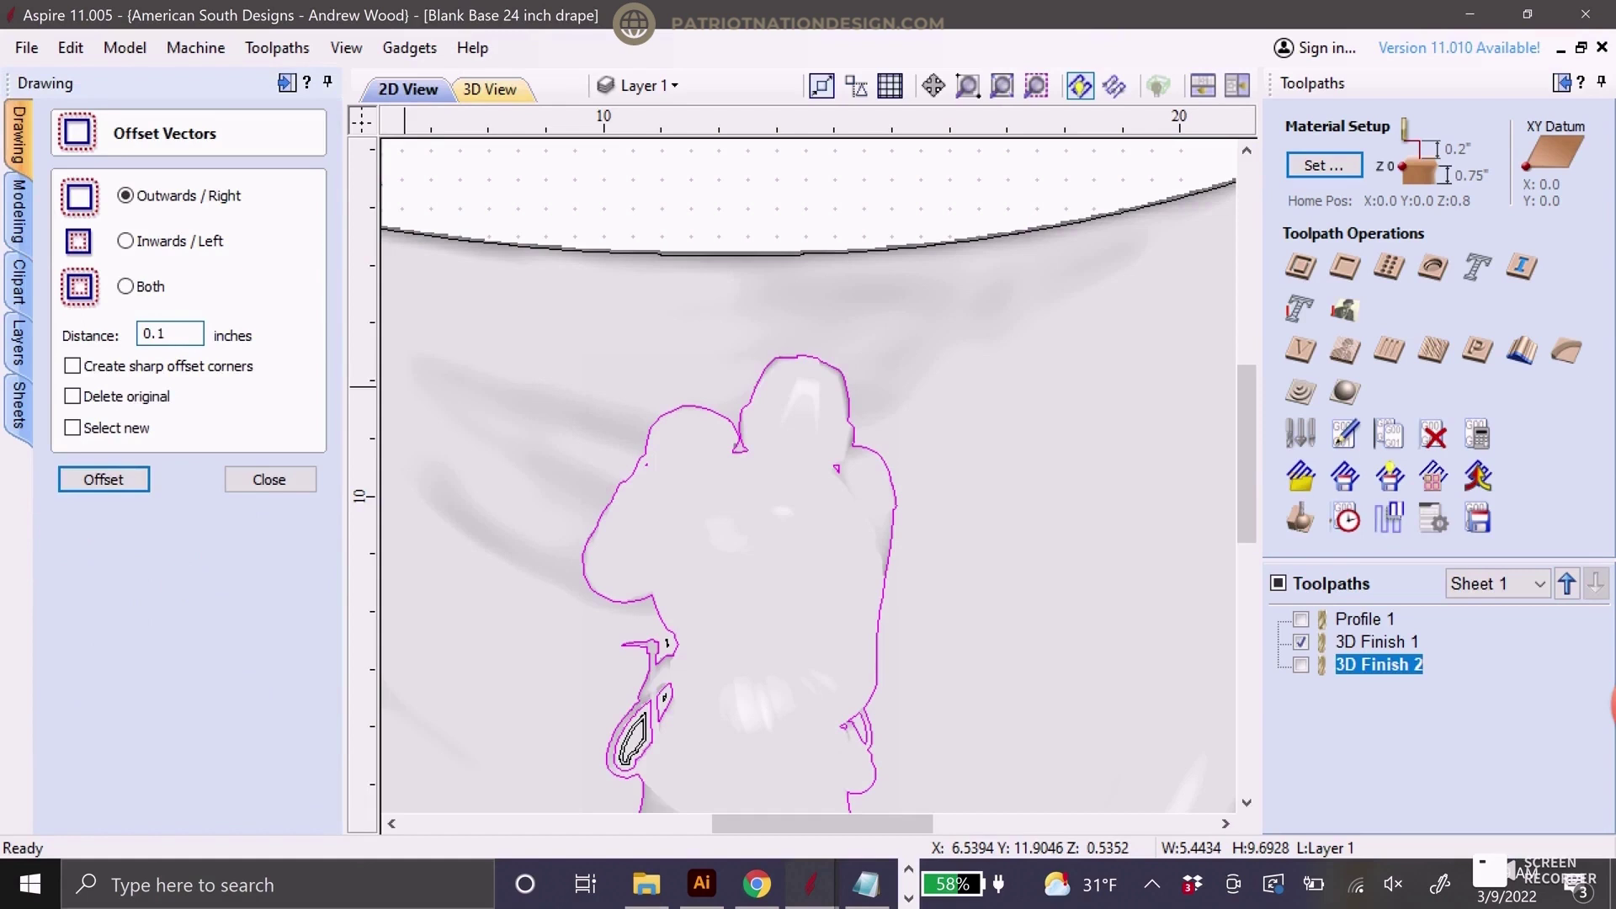
click(164, 334)
click(103, 479)
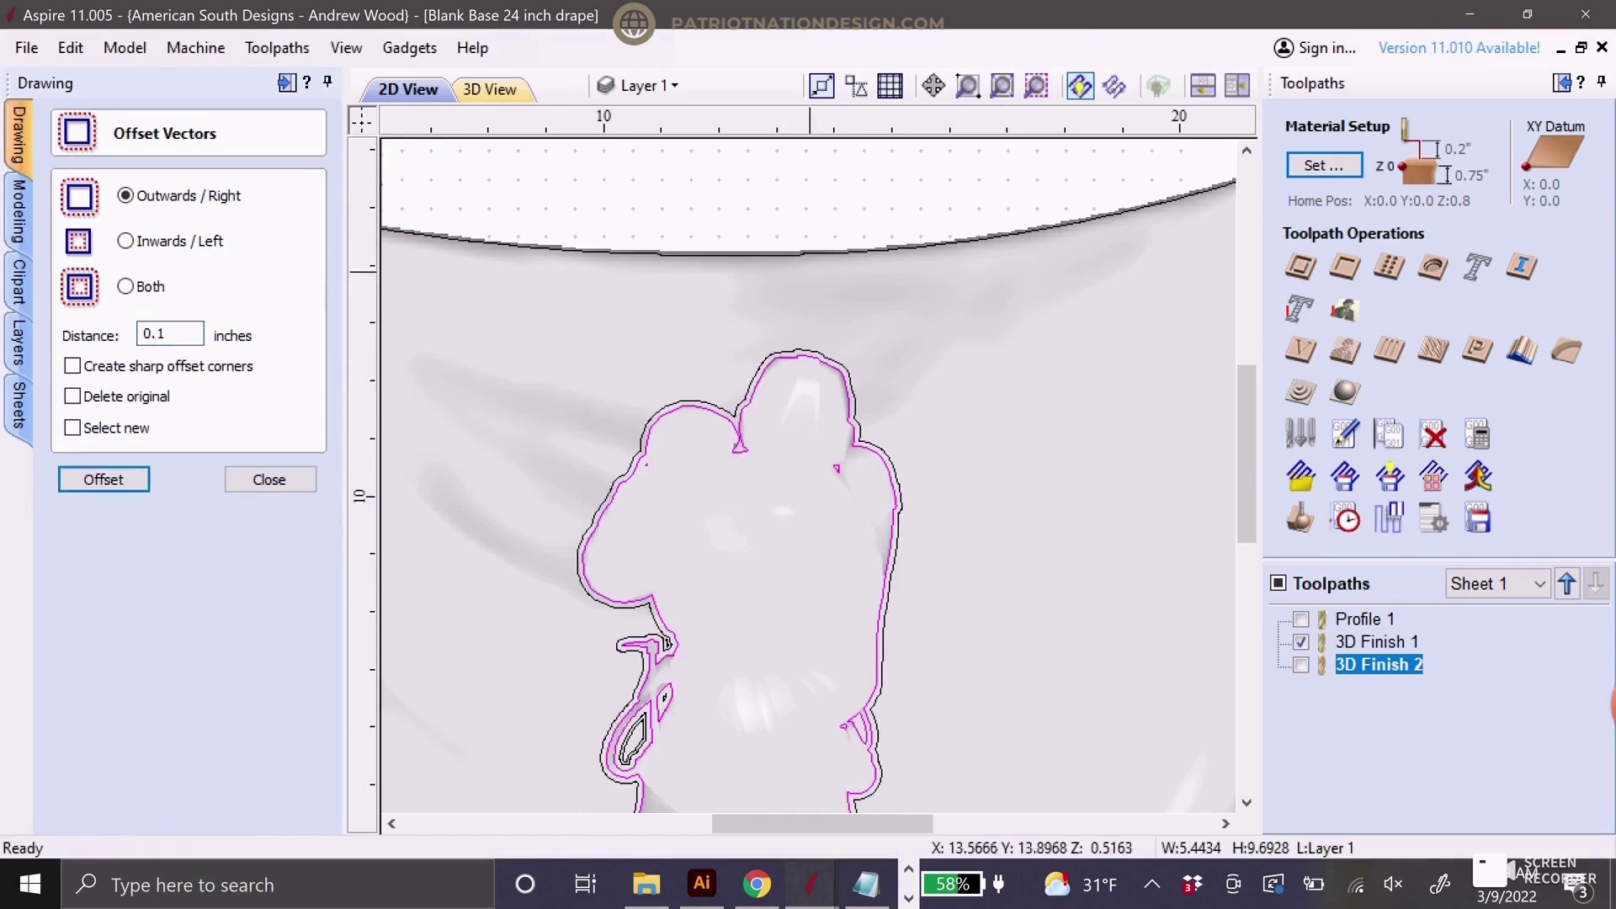
Offset the outermost firefighter outline inwards by 0.05 inches to add a middle boundary vector
click(844, 365)
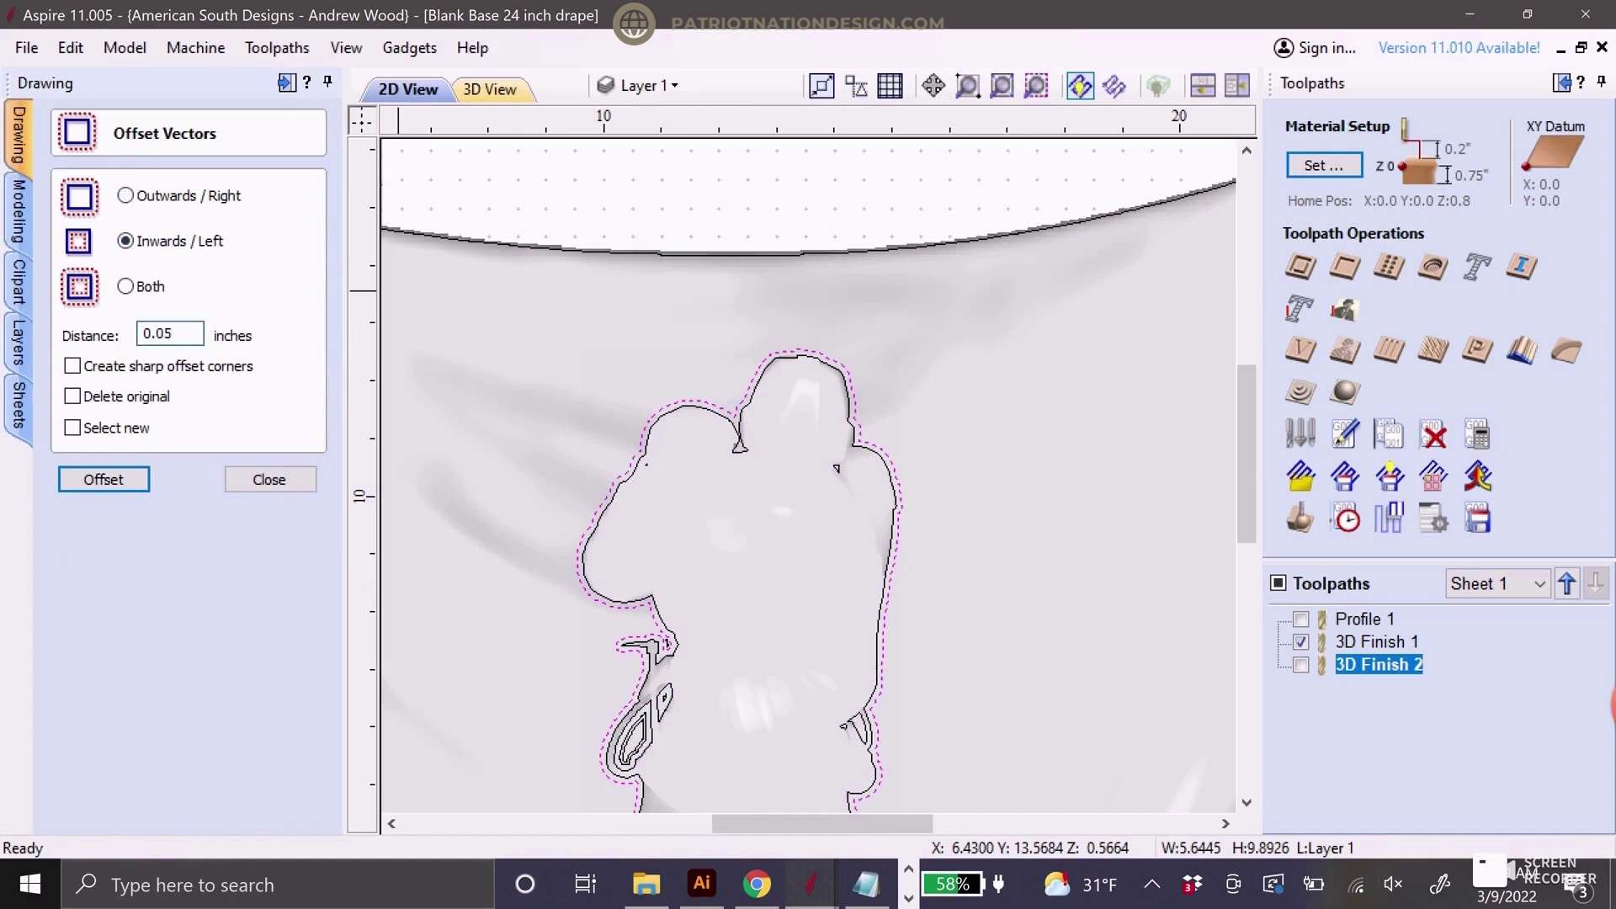
click(104, 479)
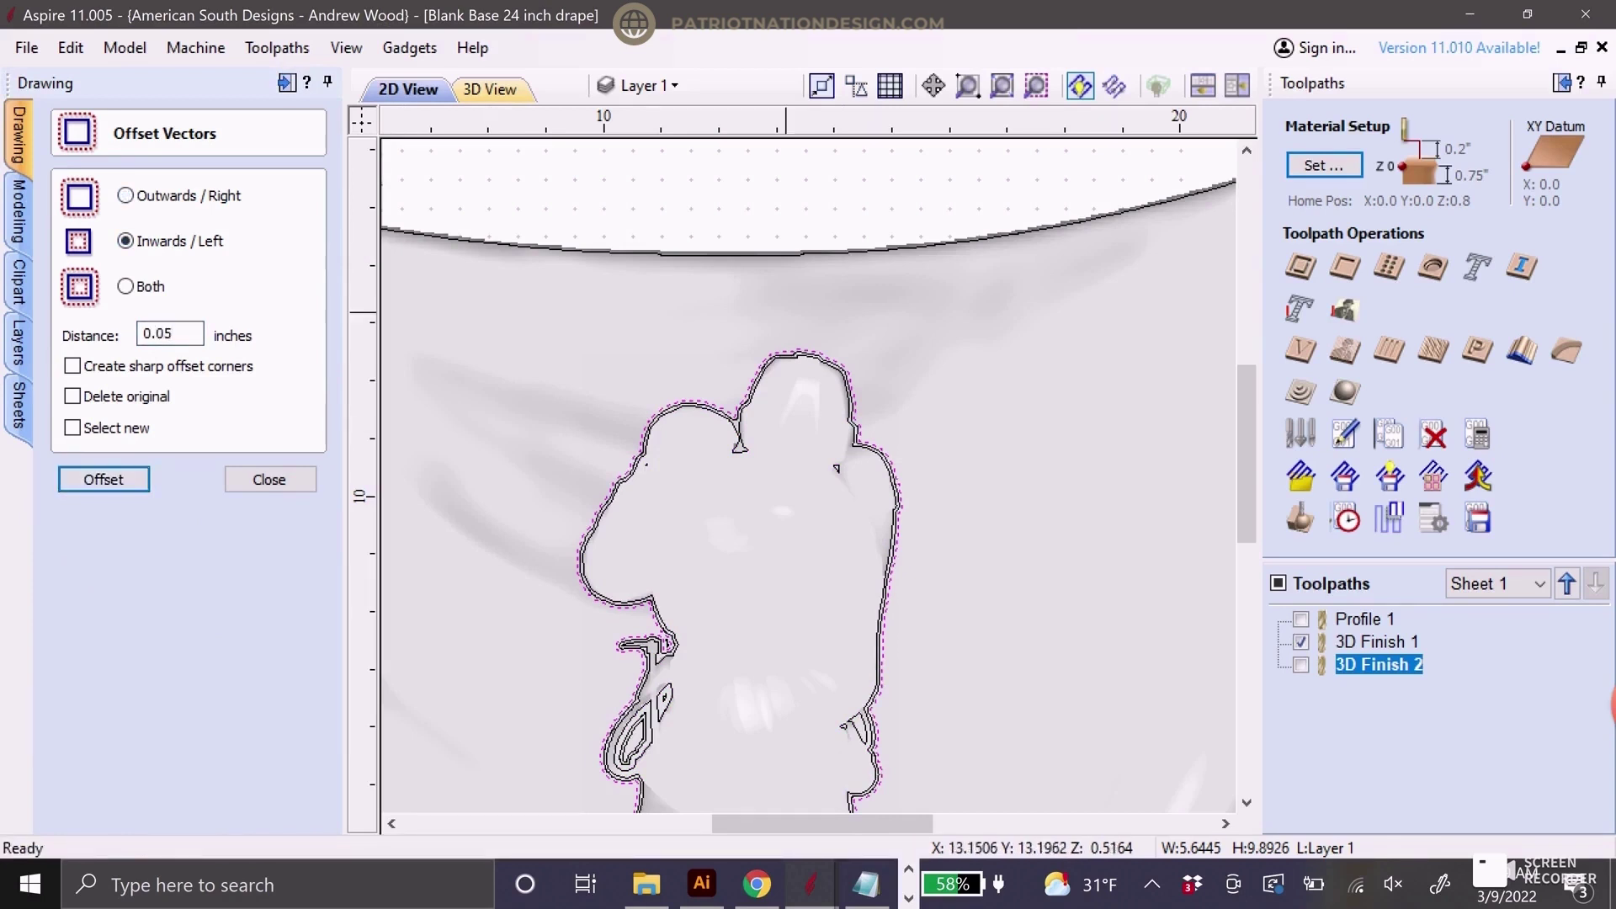
click(846, 221)
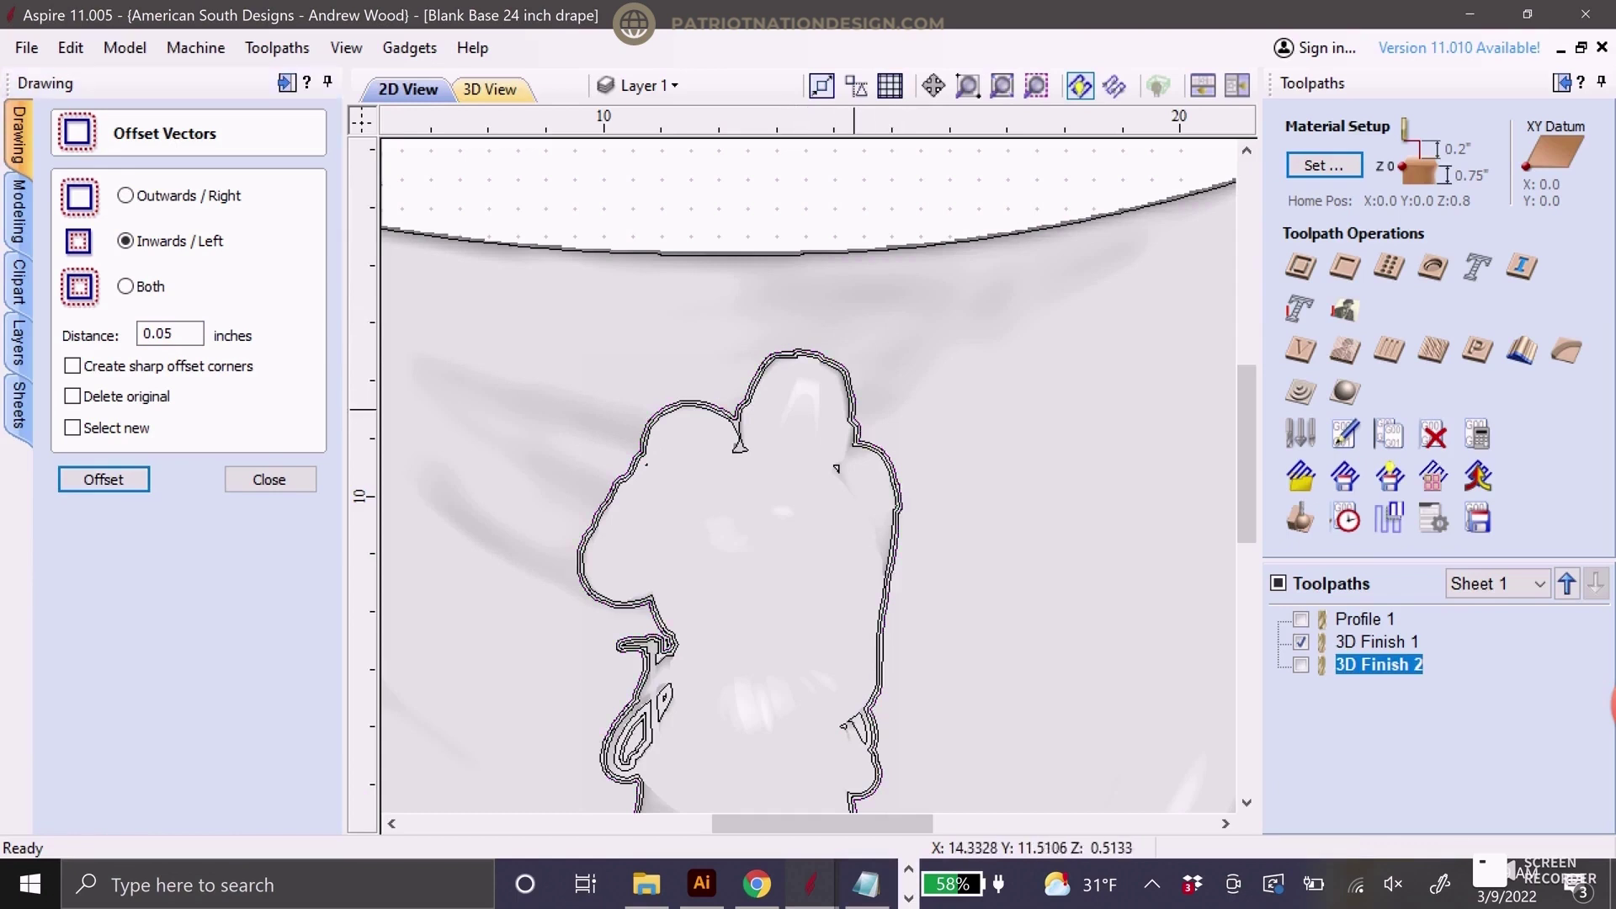
Start a finish machining toolpath between the middle firefighter outline and the flag outline, with a 0.25-inch ball nose at 6% stepover
click(852, 410)
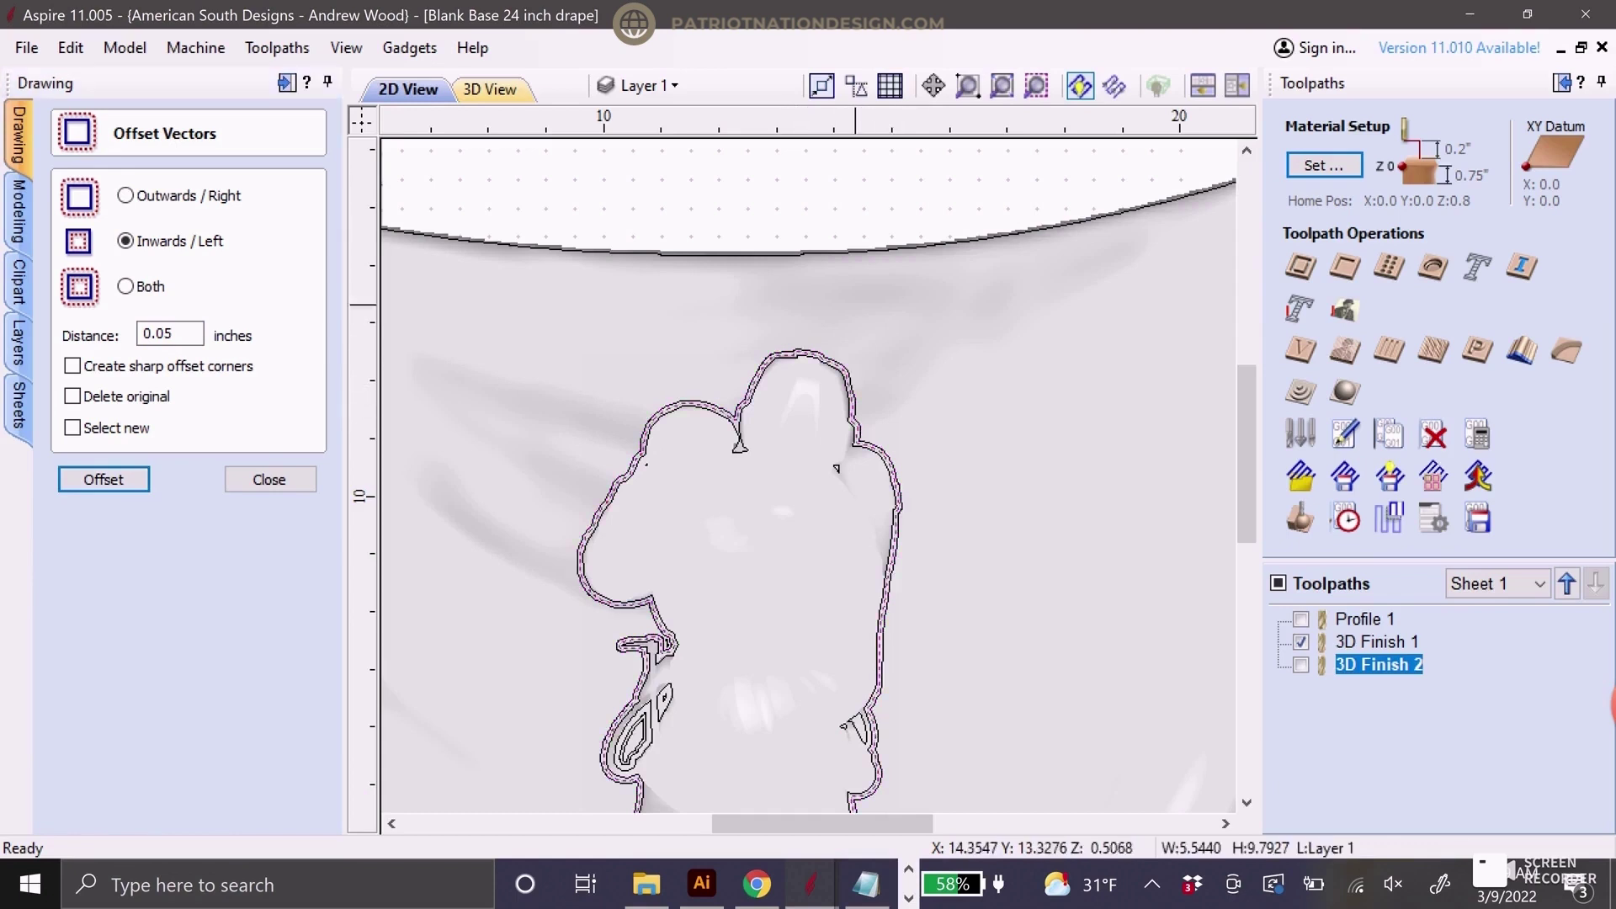
shift+click(874, 250)
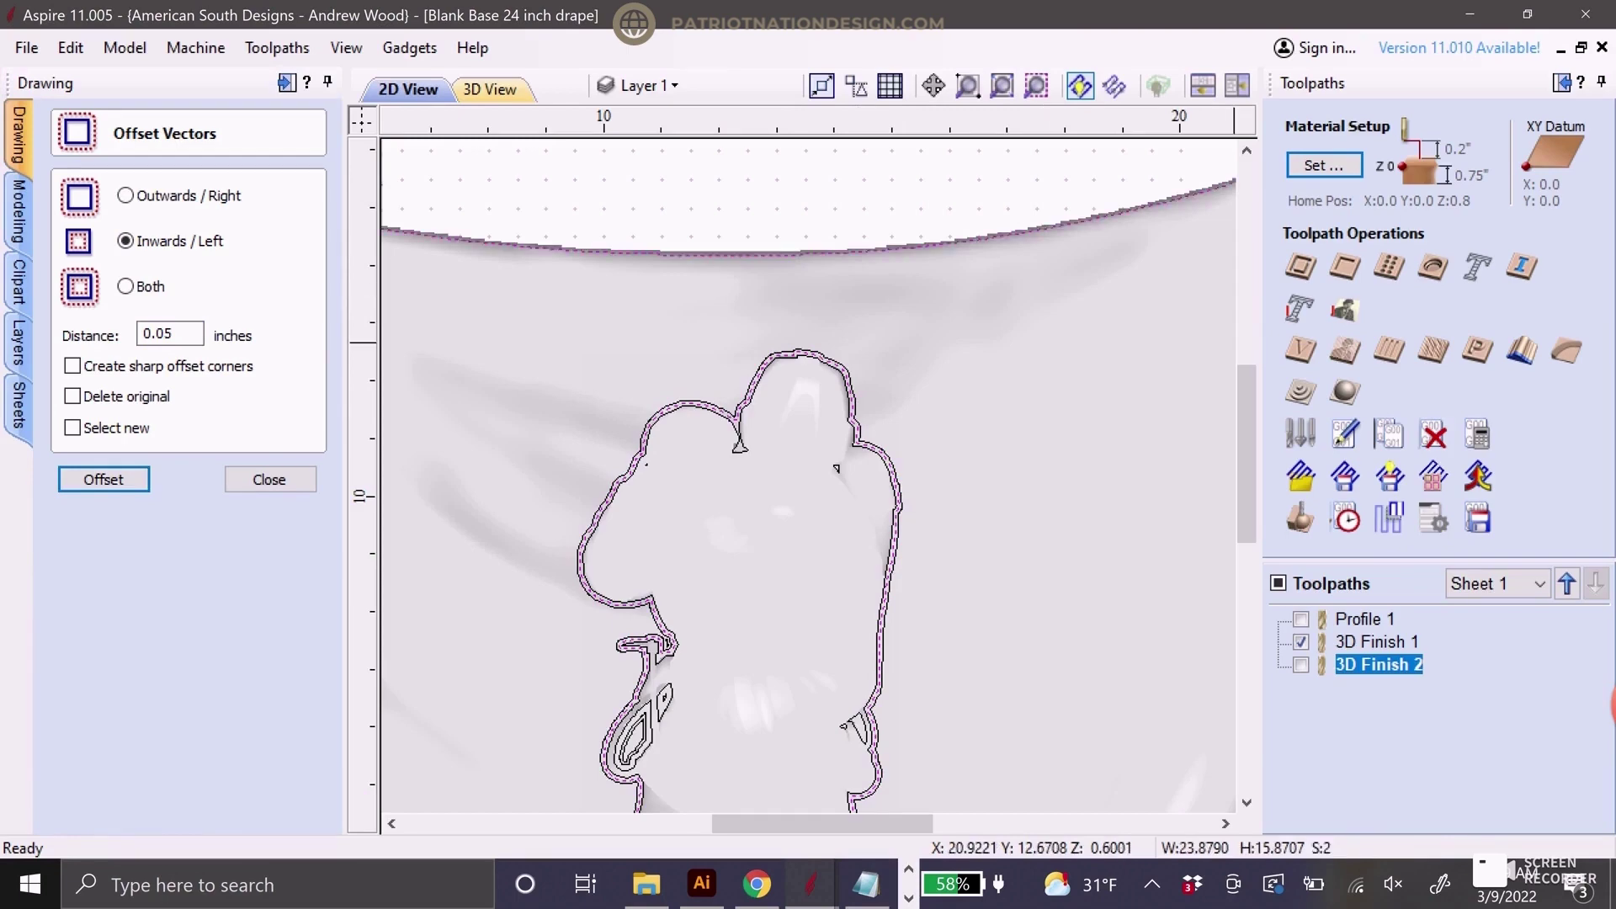
click(1345, 391)
click(1527, 357)
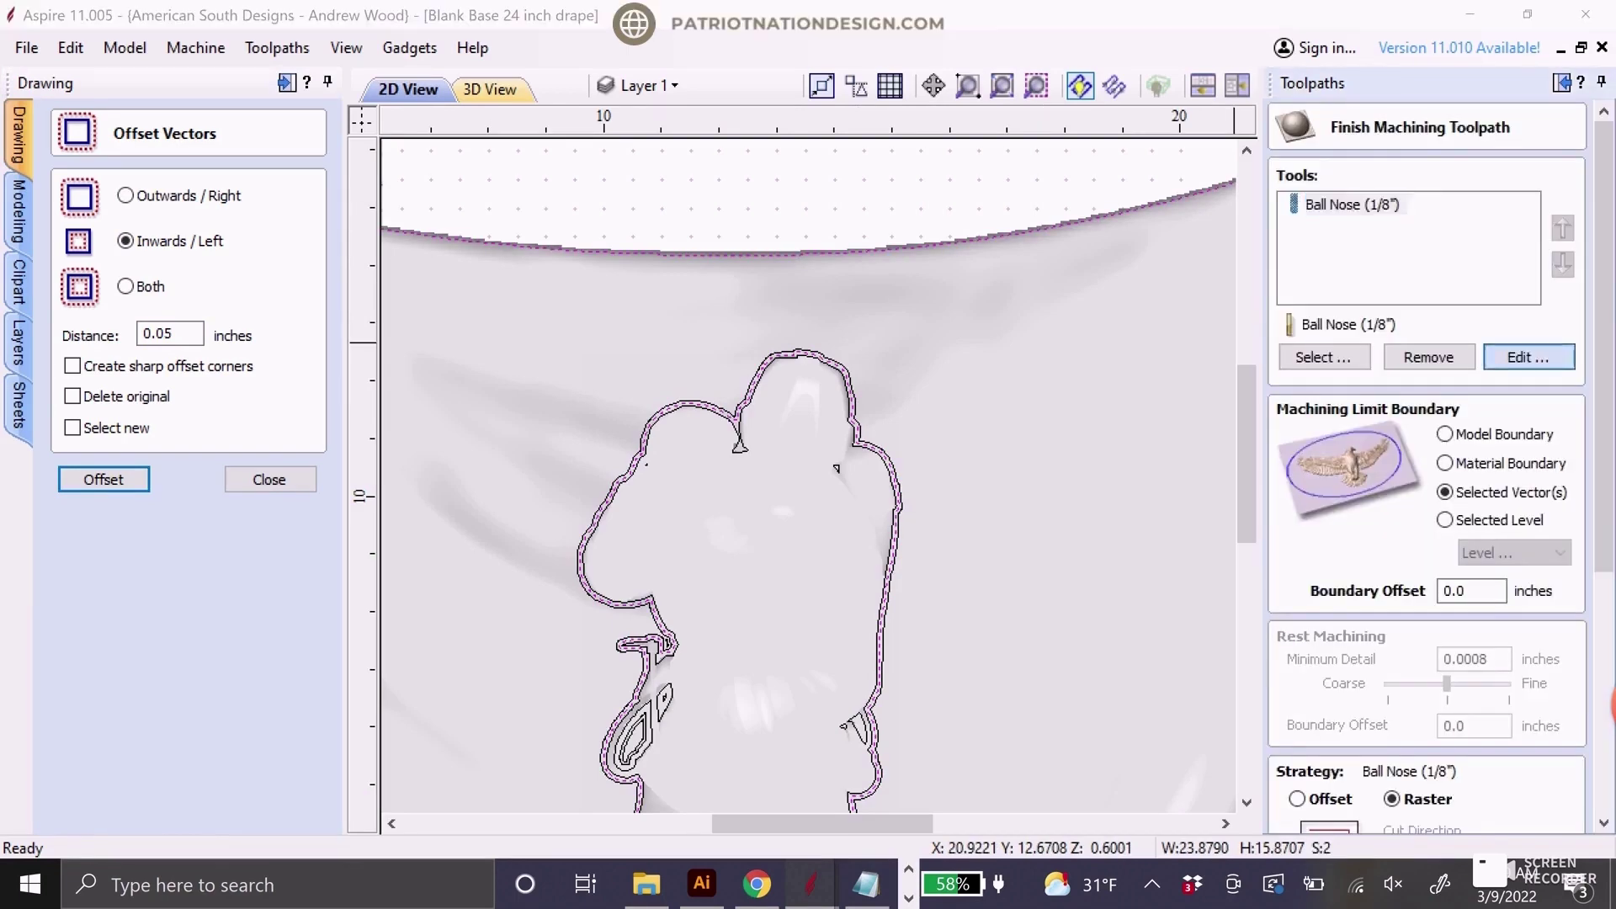
double_click(654, 313)
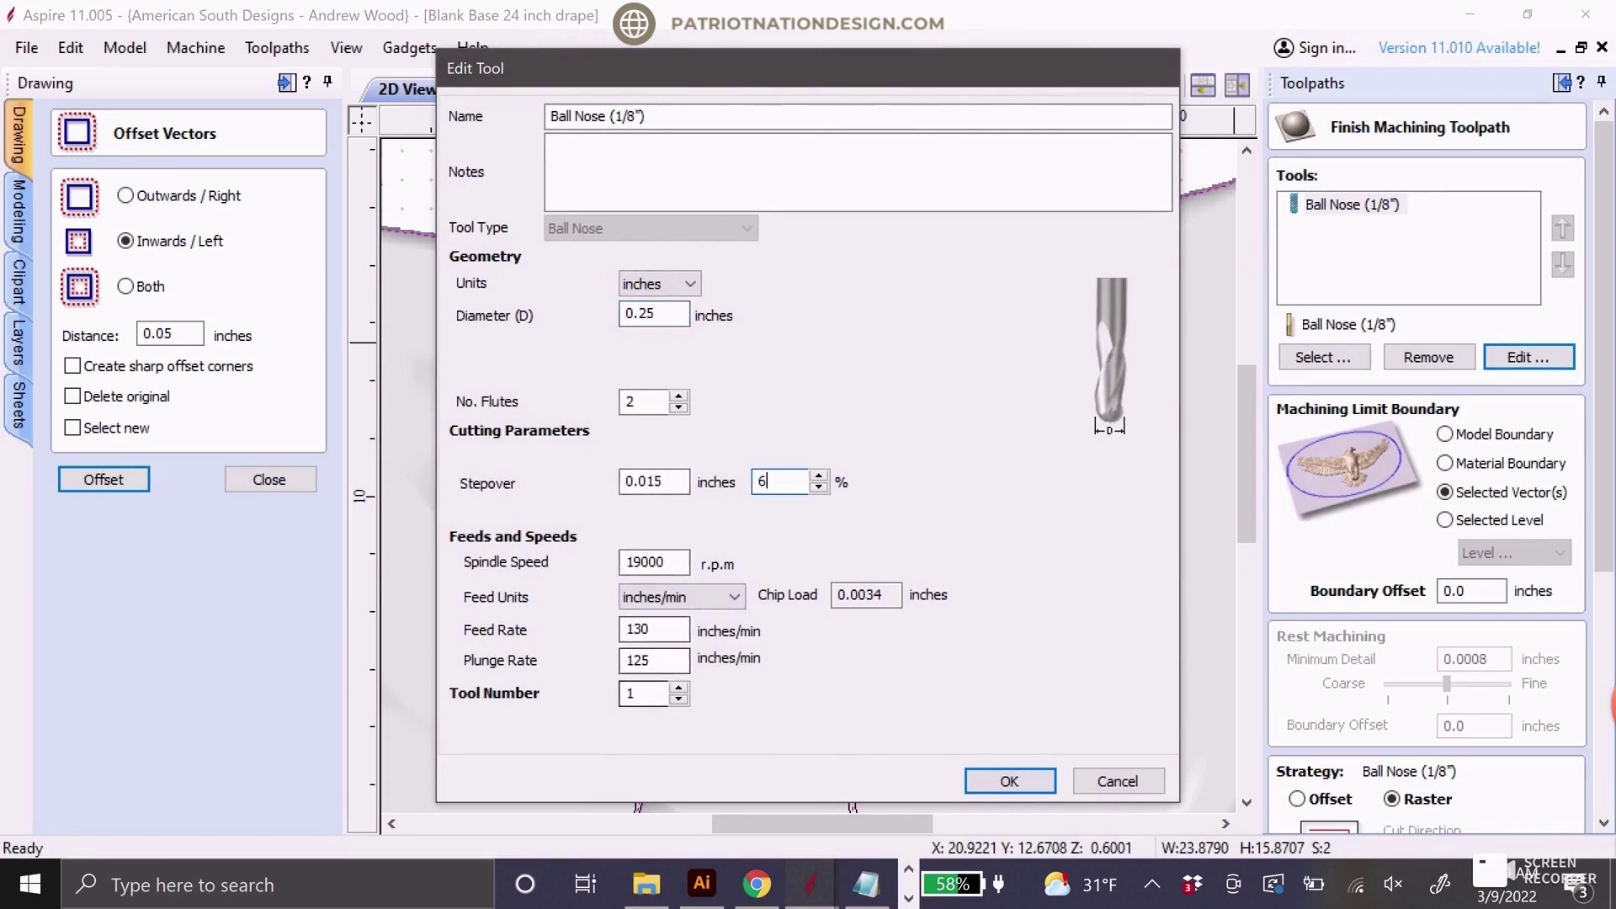
key(Return)
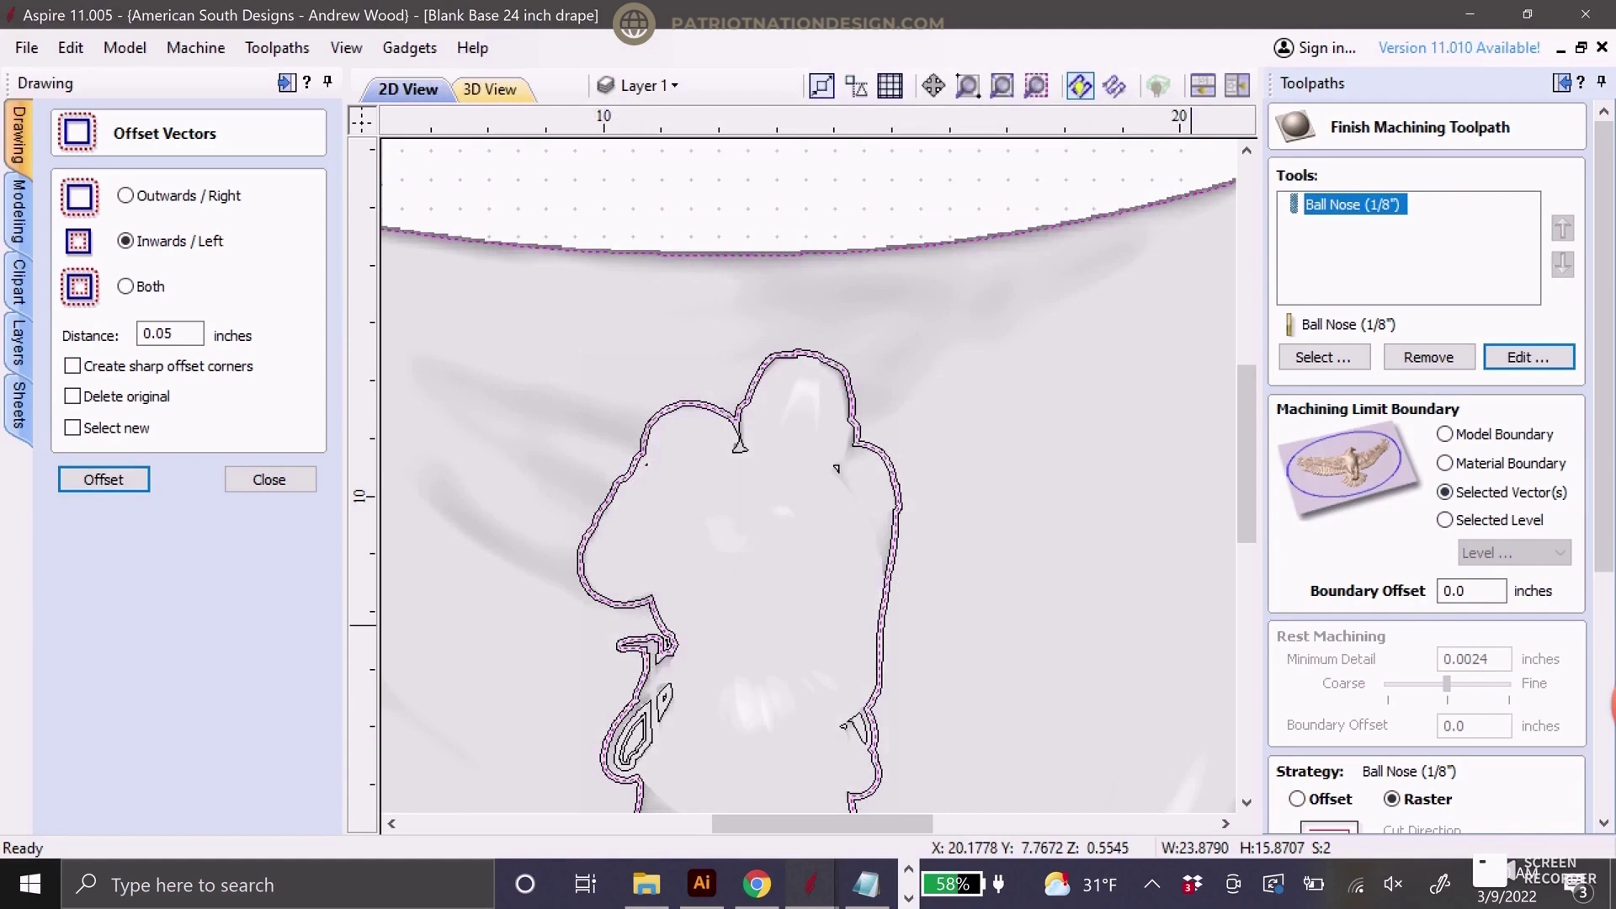
Set the raster angle to 45 degrees, calculate the flag's finish toolpath and inspect it in 3D
scroll(1426, 463, down, 5)
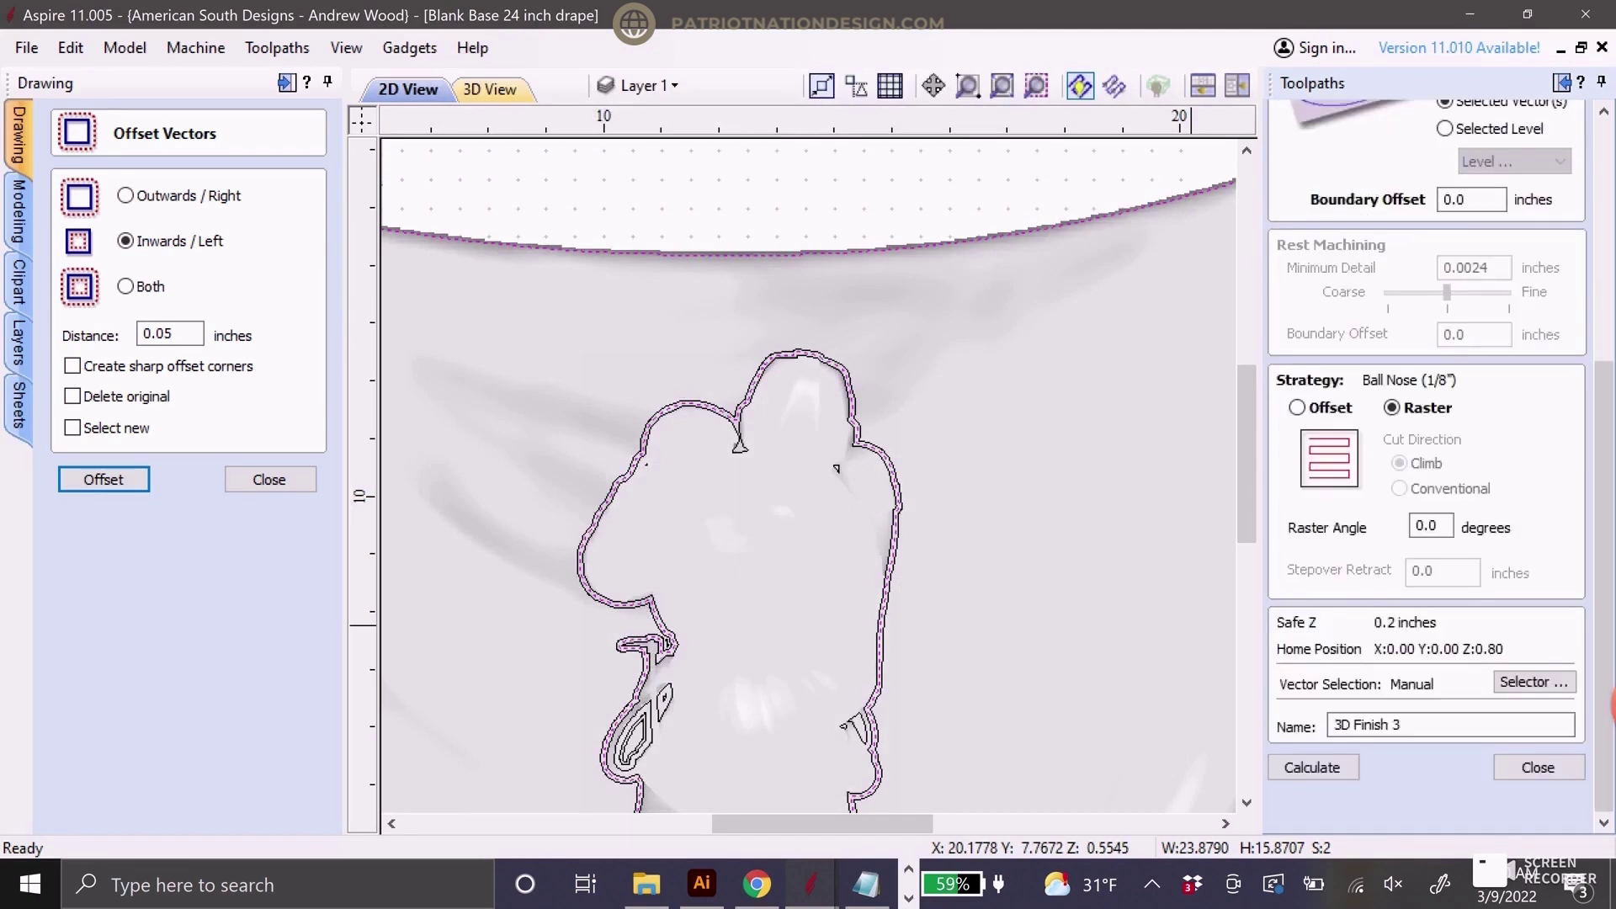
click(1439, 525)
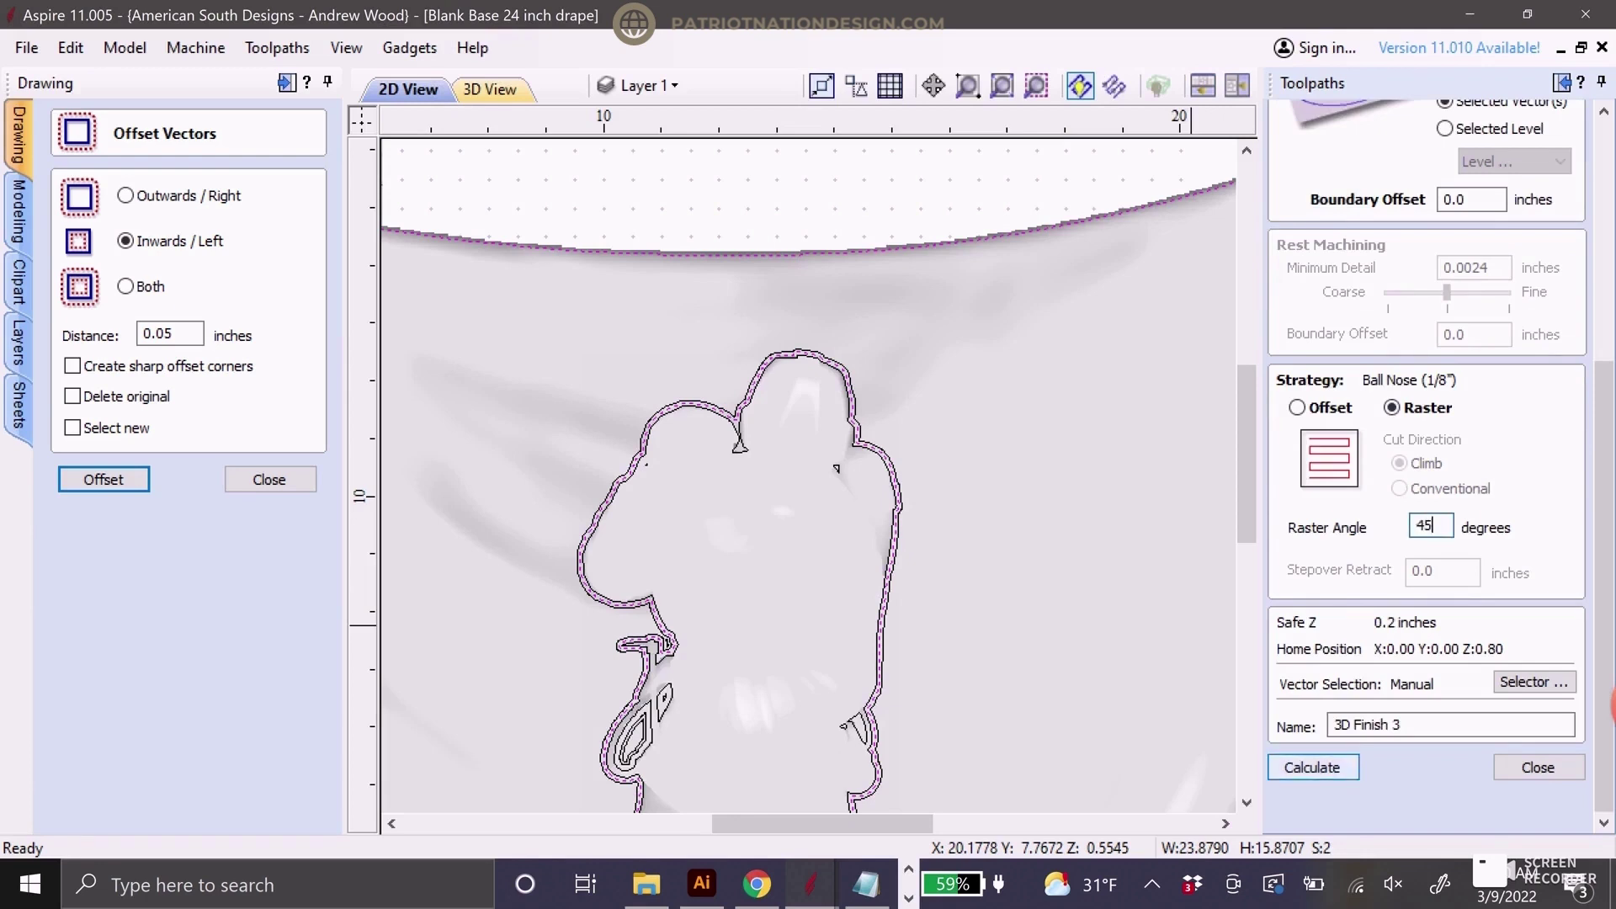
key(Return)
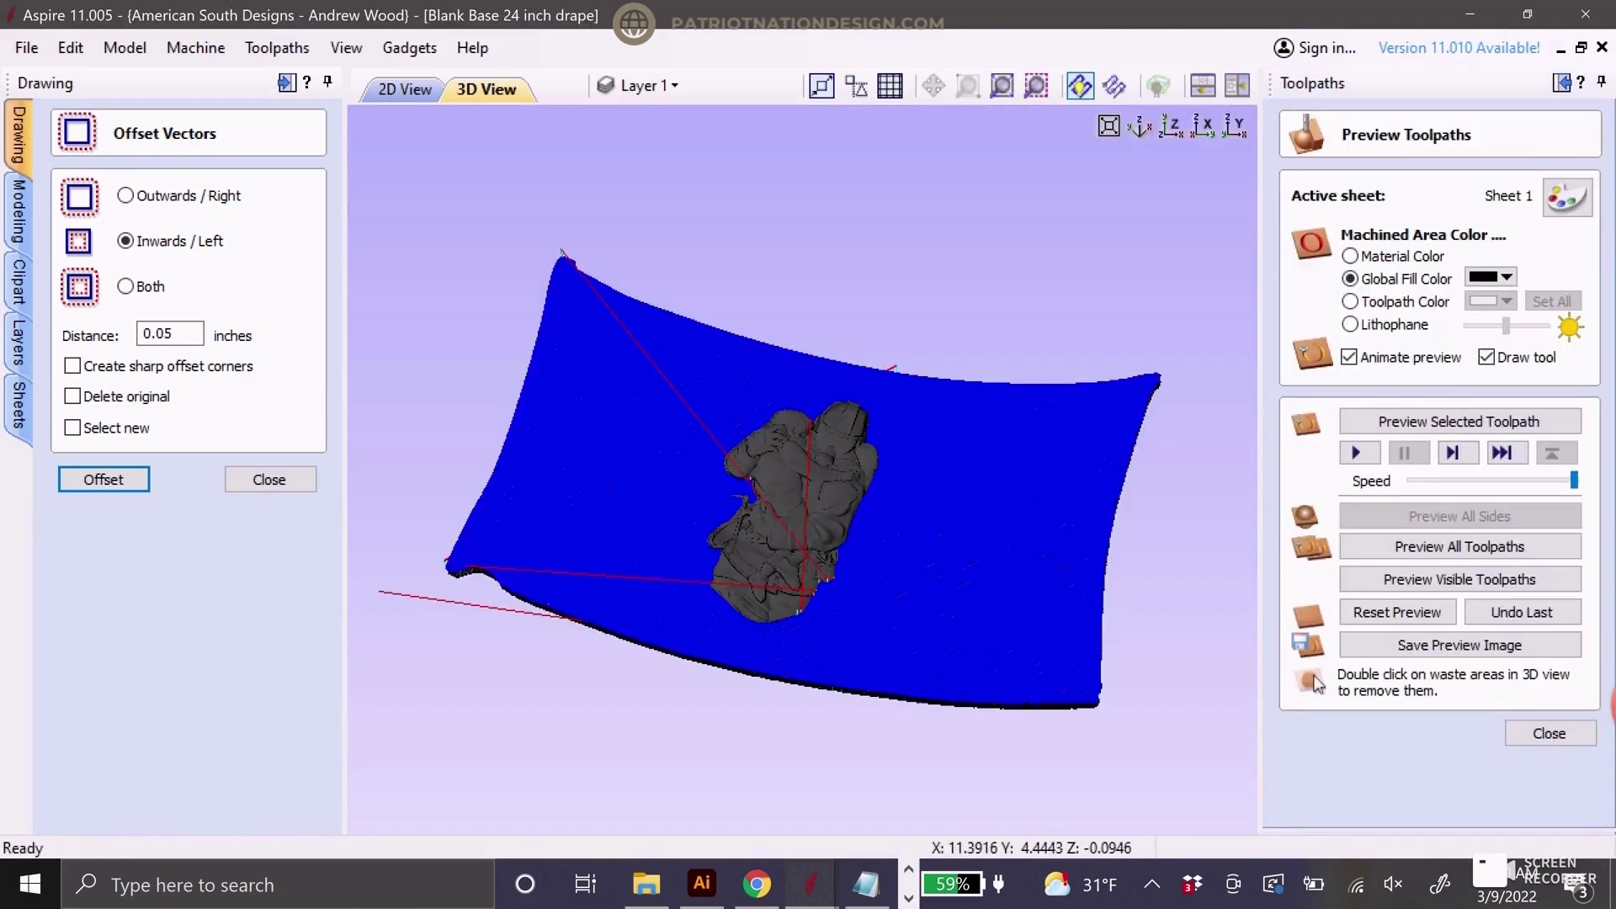
drag(764, 555, 698, 604)
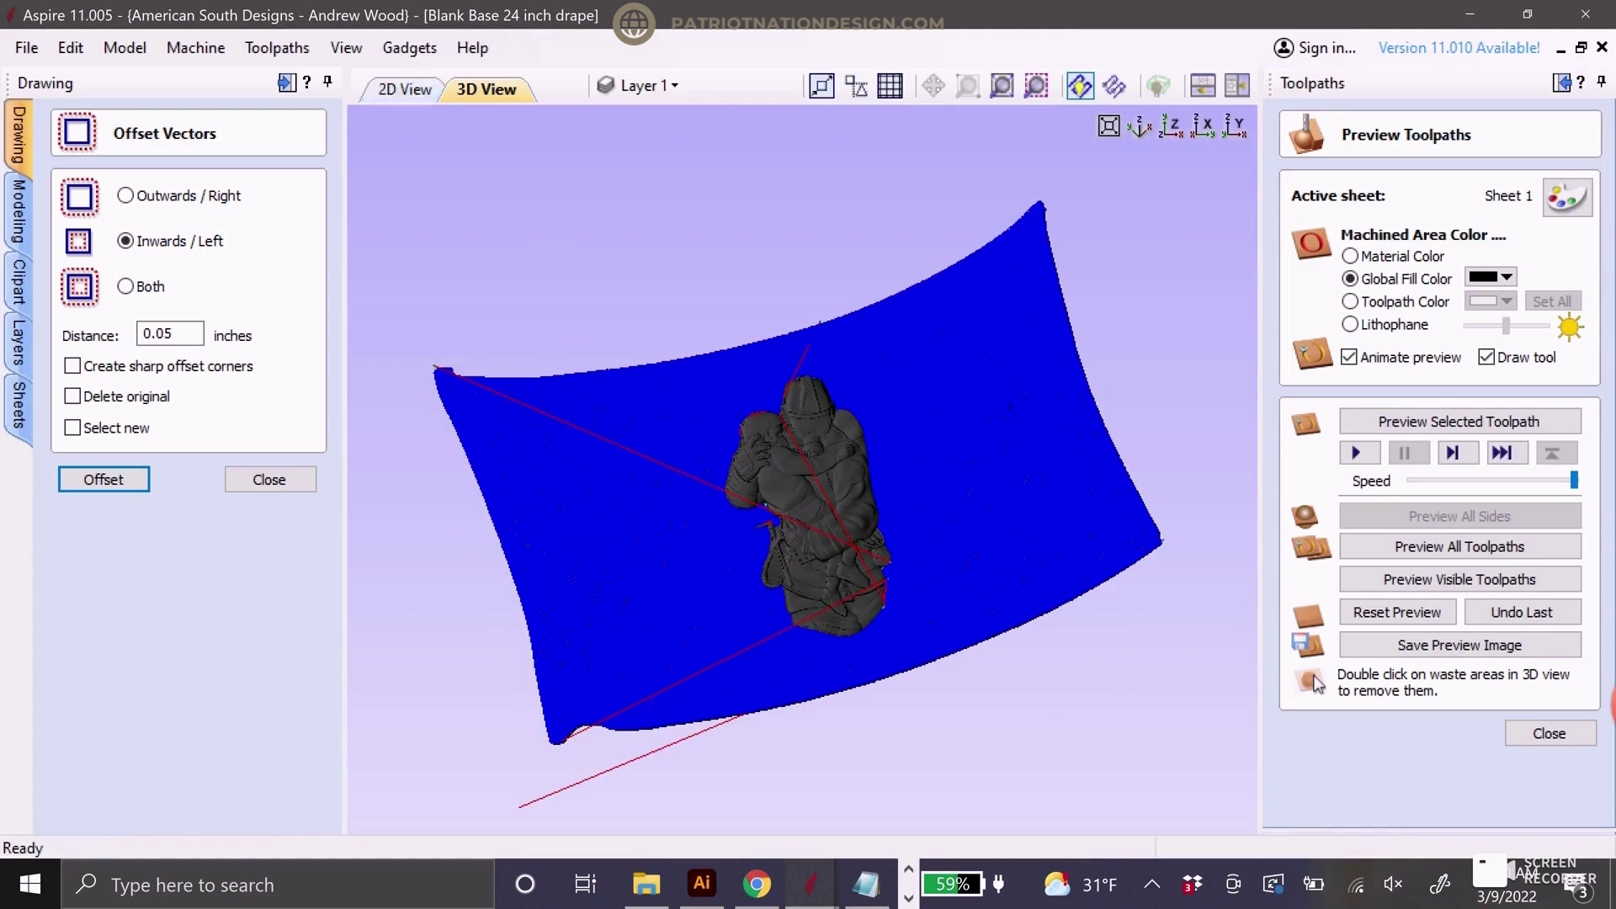
Calculate a 0-degree raster finish toolpath inside the outermost firefighter outline, using a 0.0625-inch ball nose with 7% stepover
key(F2)
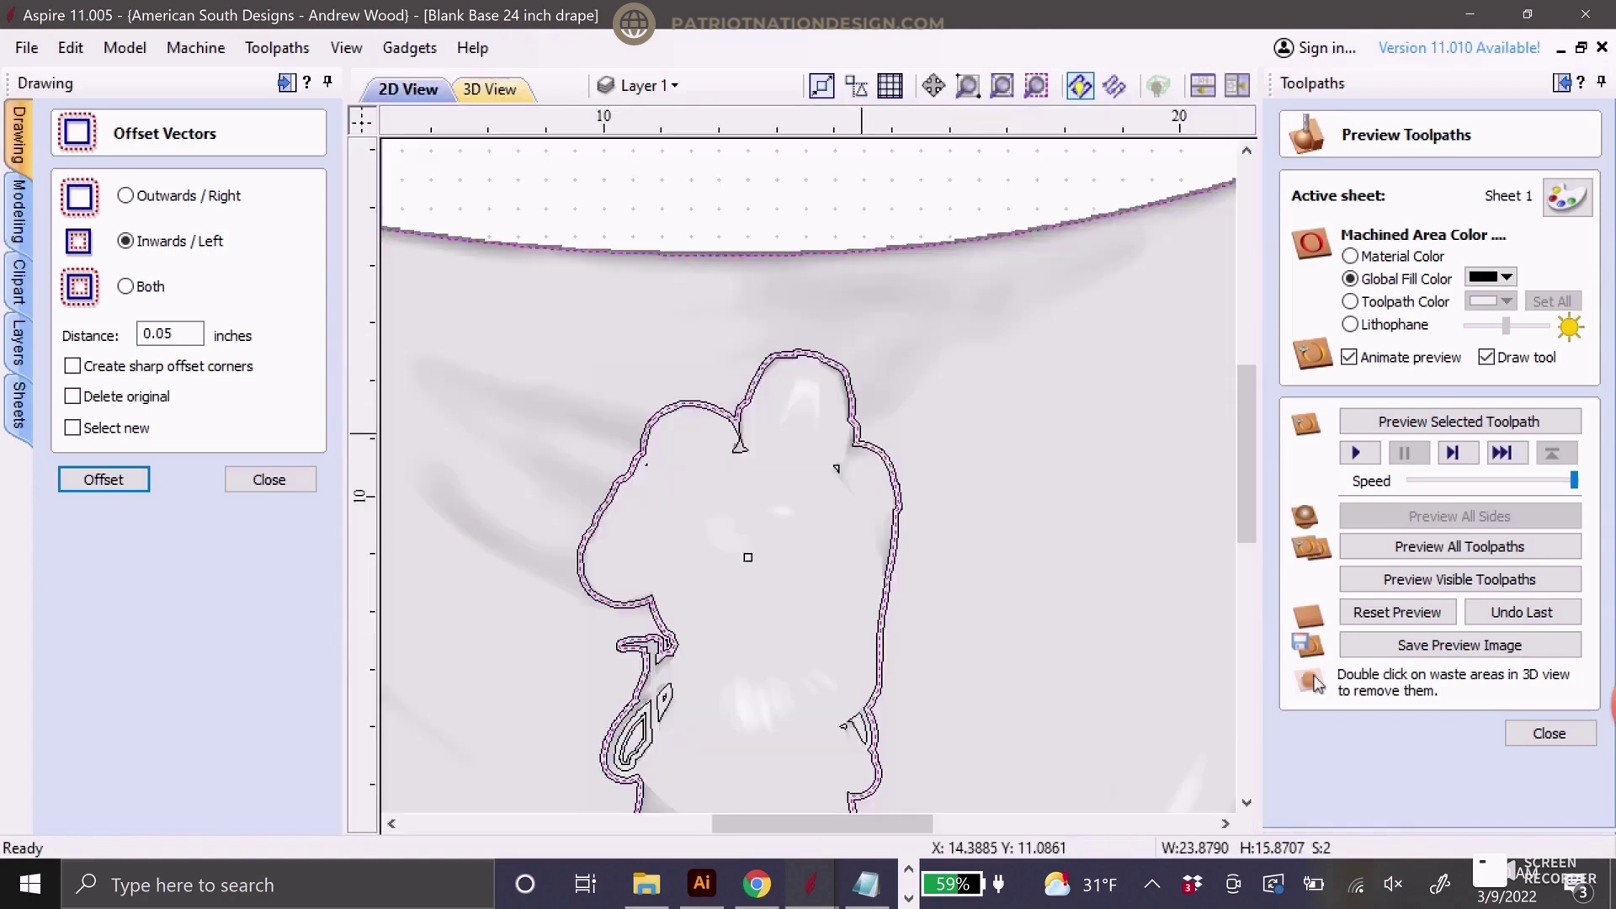
click(860, 206)
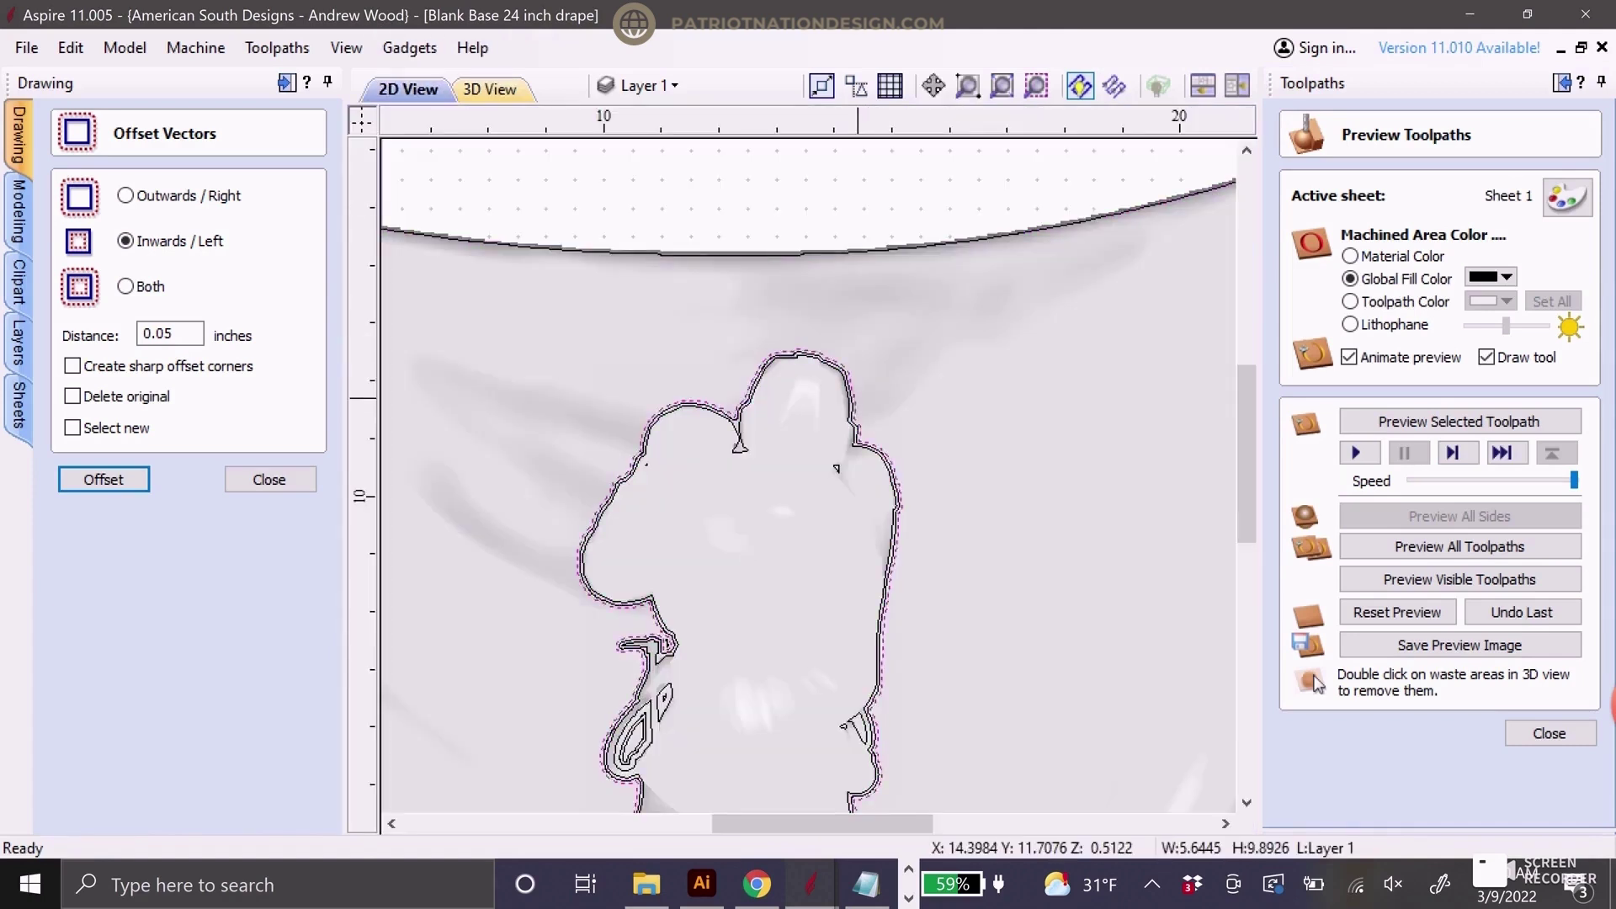
click(854, 399)
click(1549, 733)
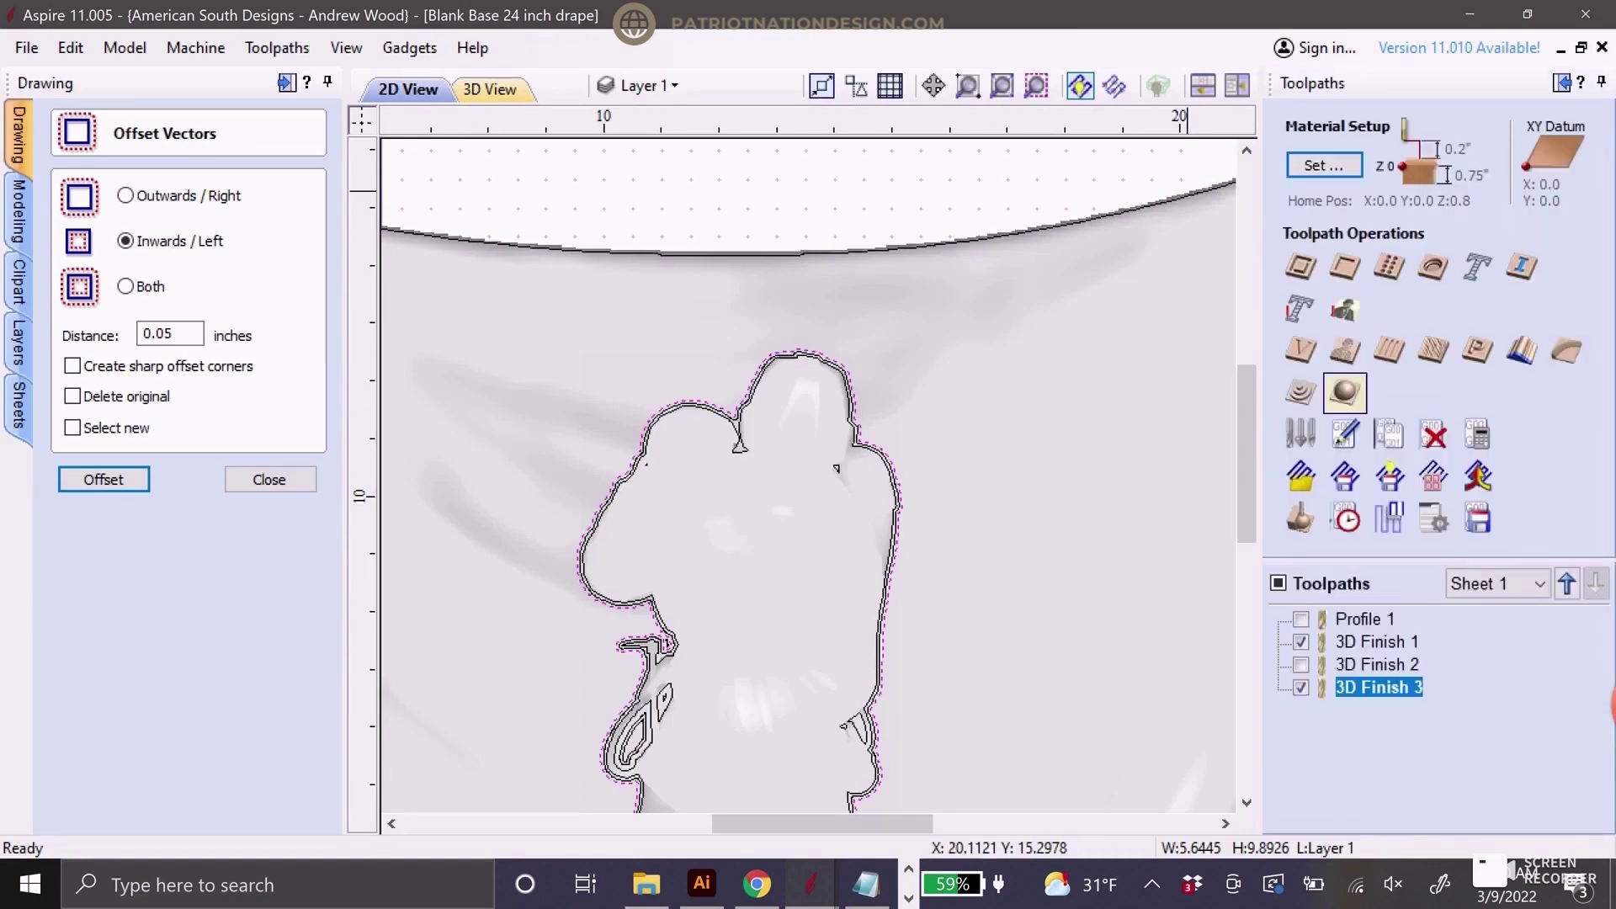
click(1345, 392)
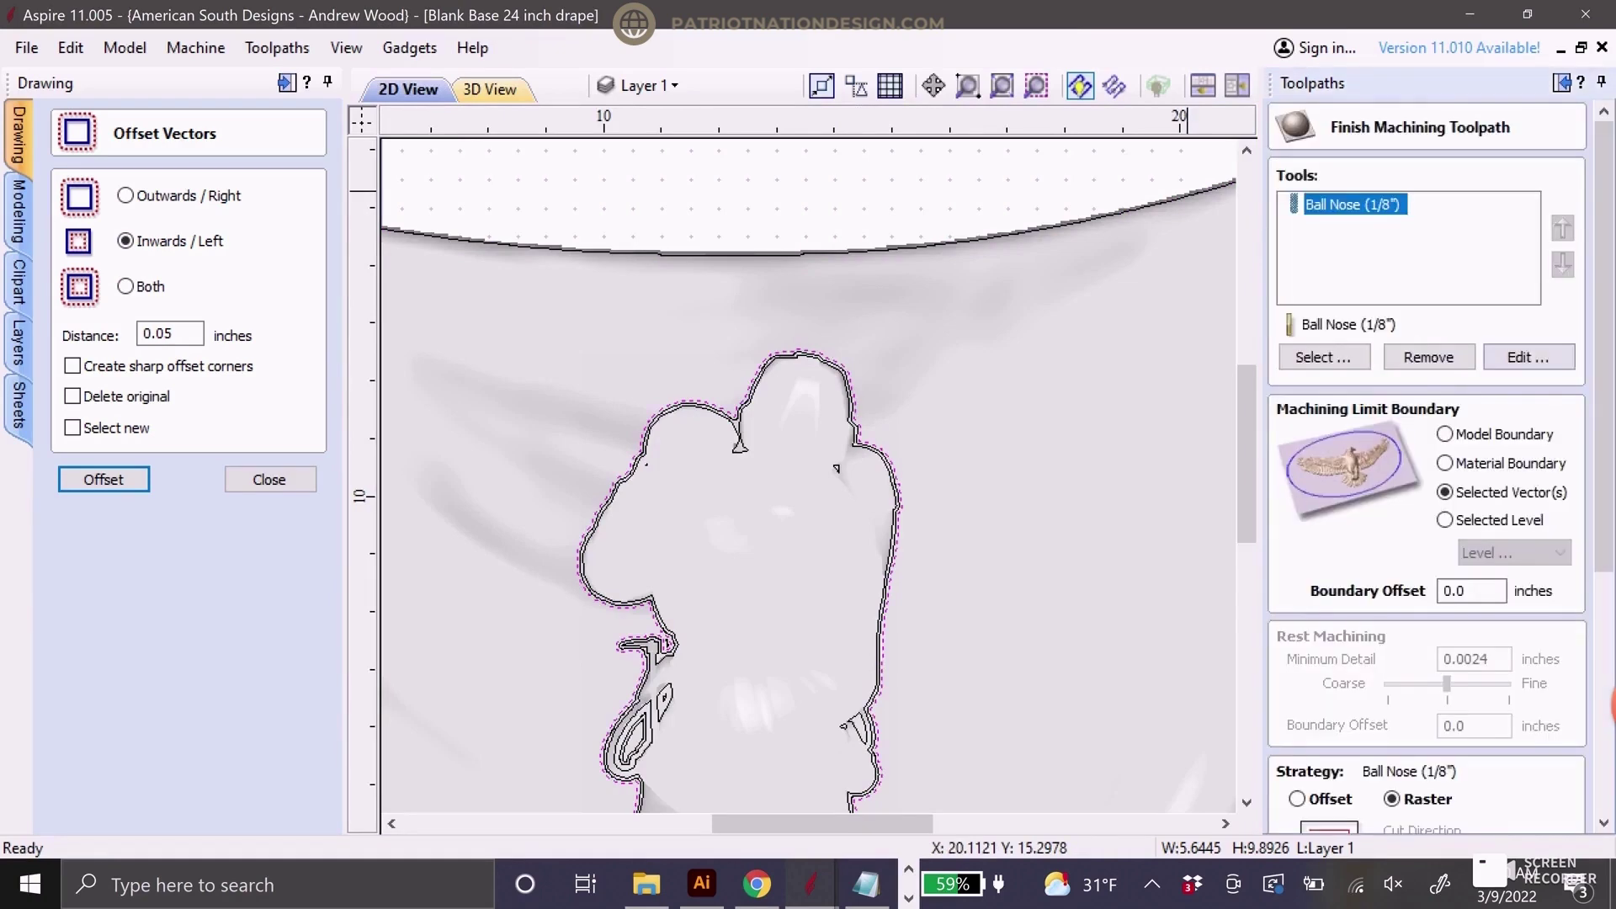
click(1529, 357)
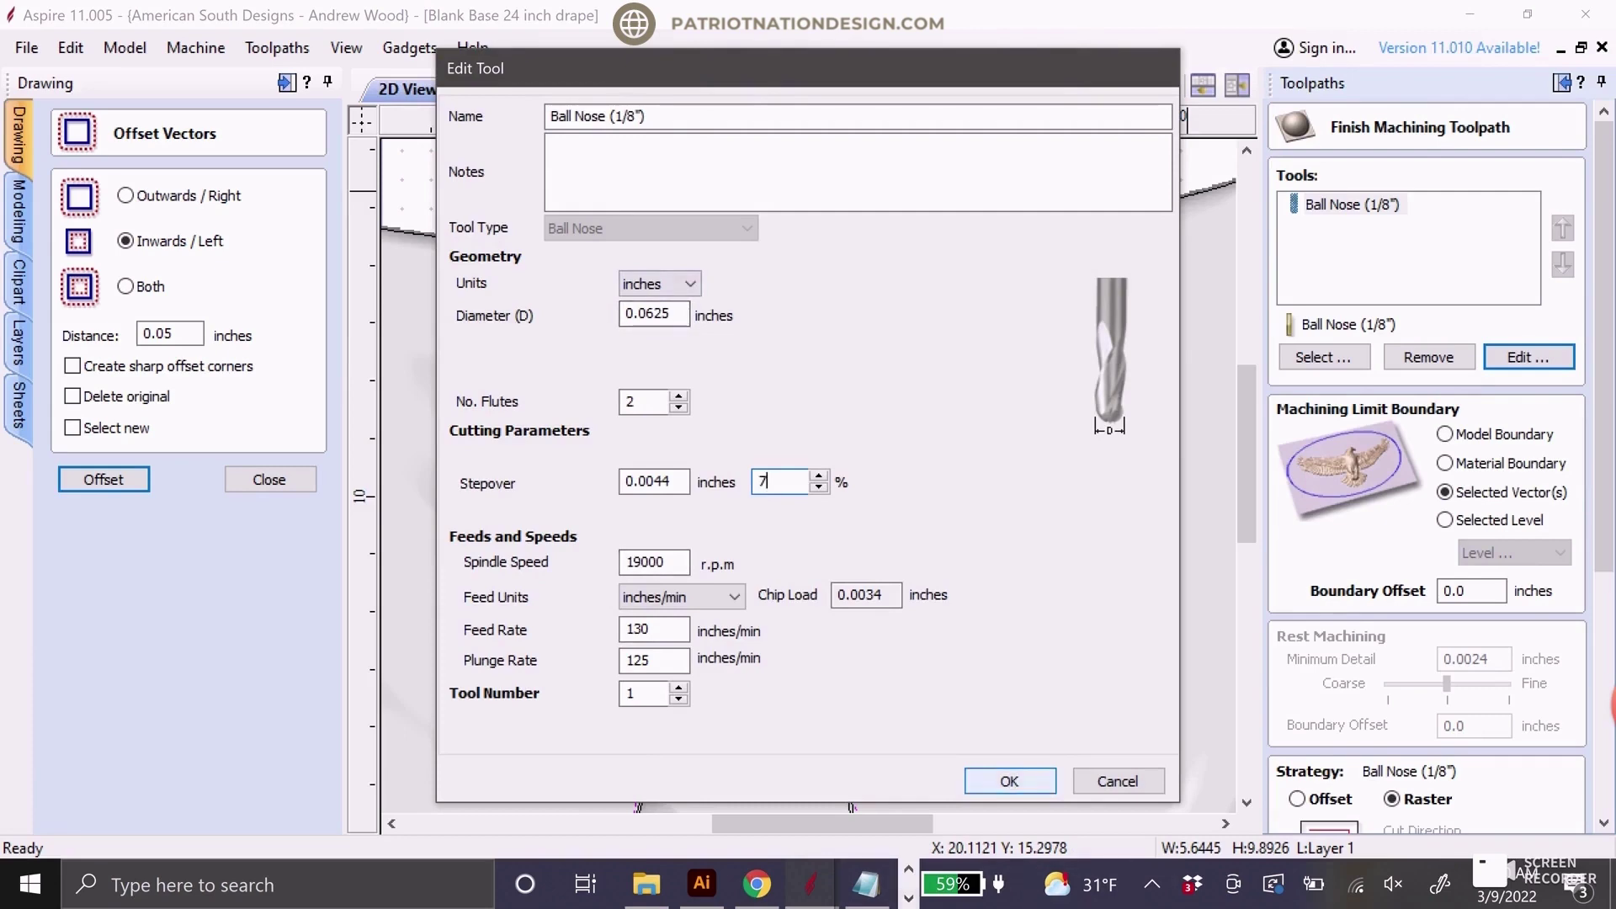
key(Return)
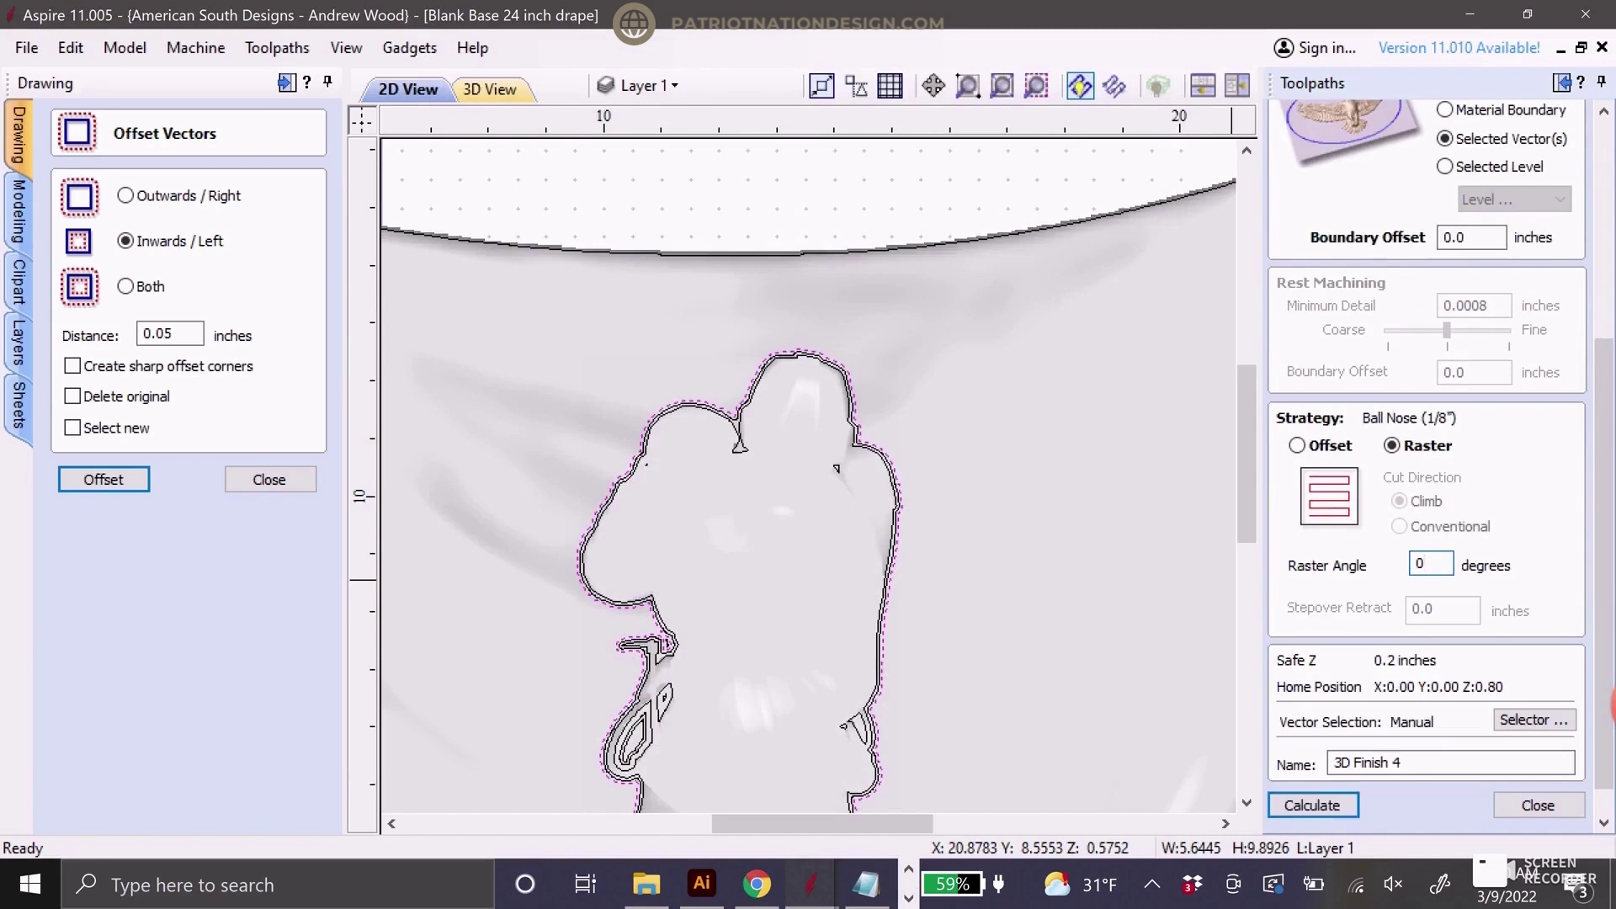
key(Return)
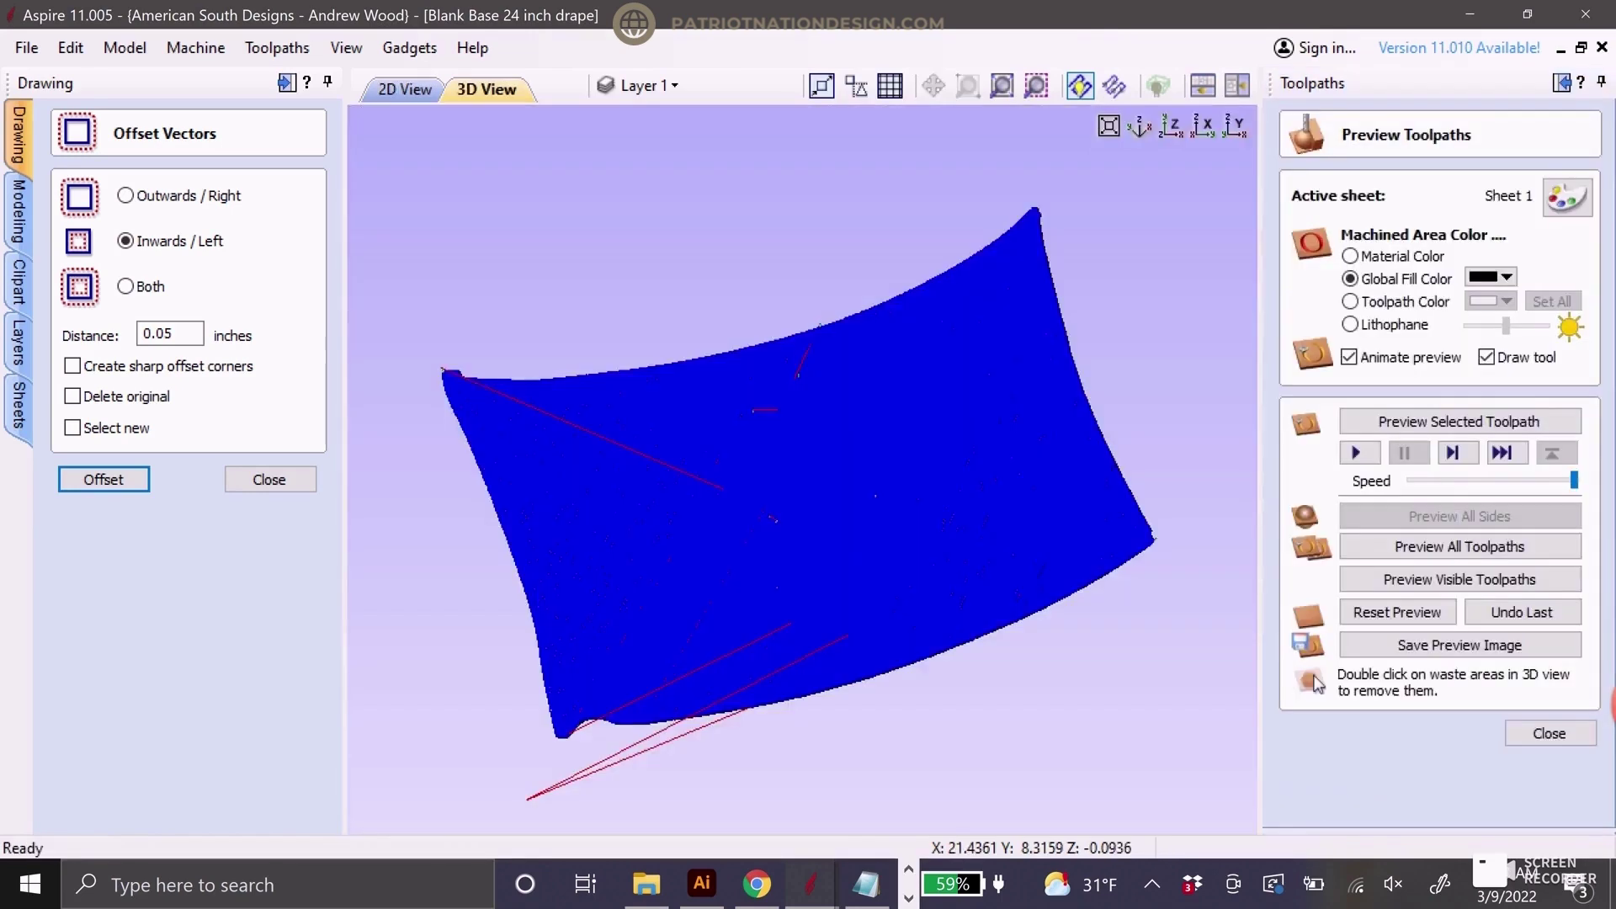
Leave the toolpath preview, hide 3D Finish 1, 3 and 4, and inspect the bare model
drag(882, 512, 883, 561)
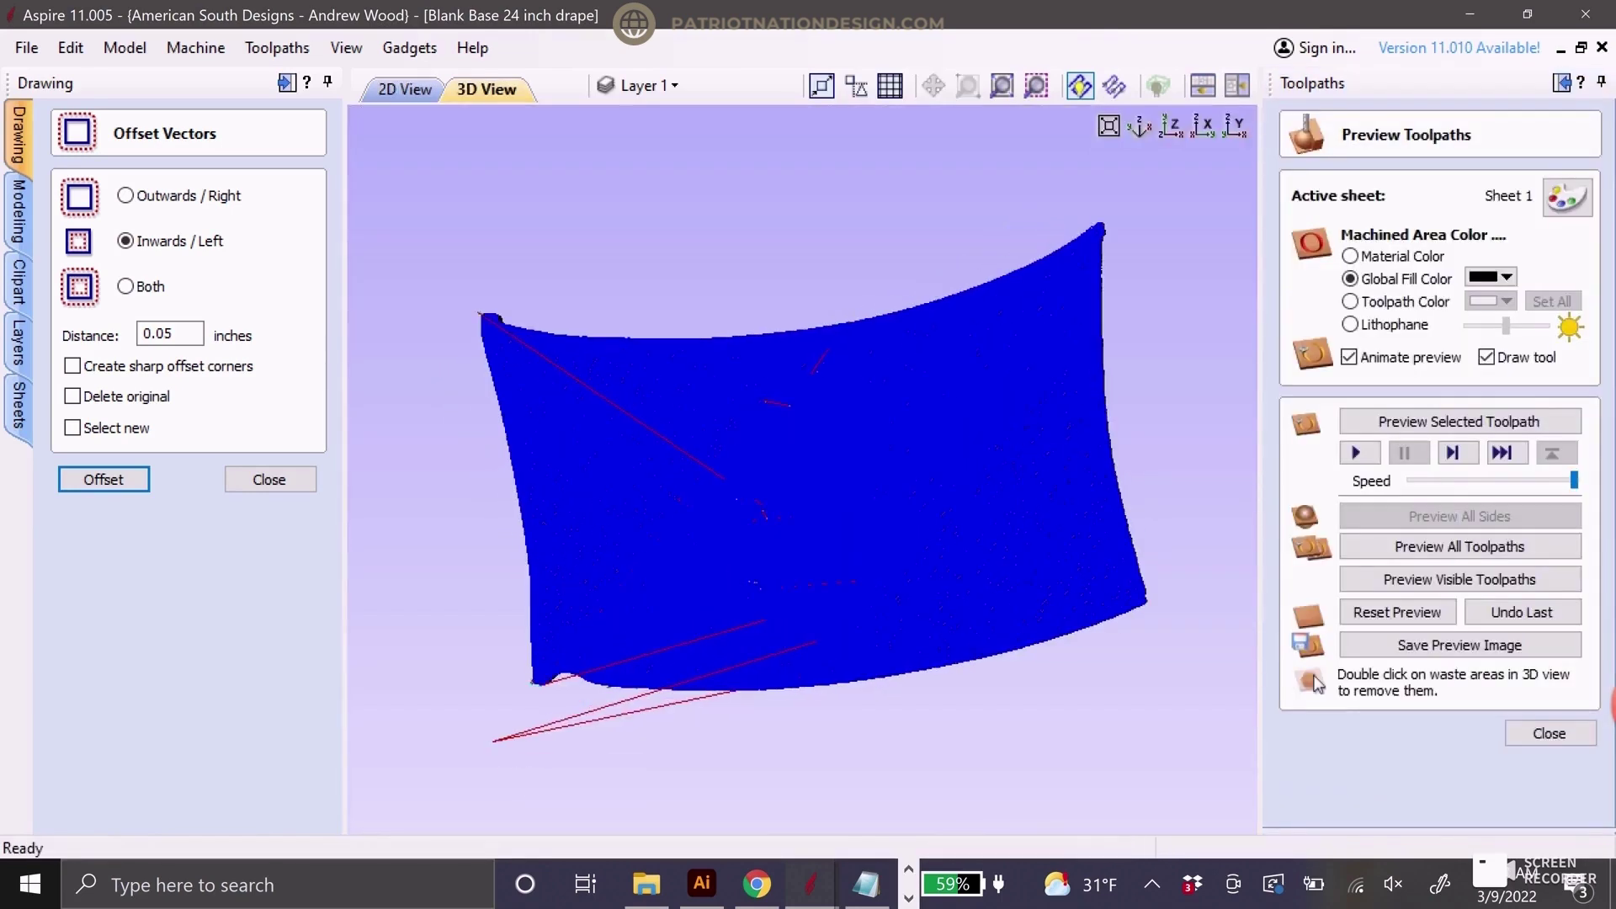
click(1550, 733)
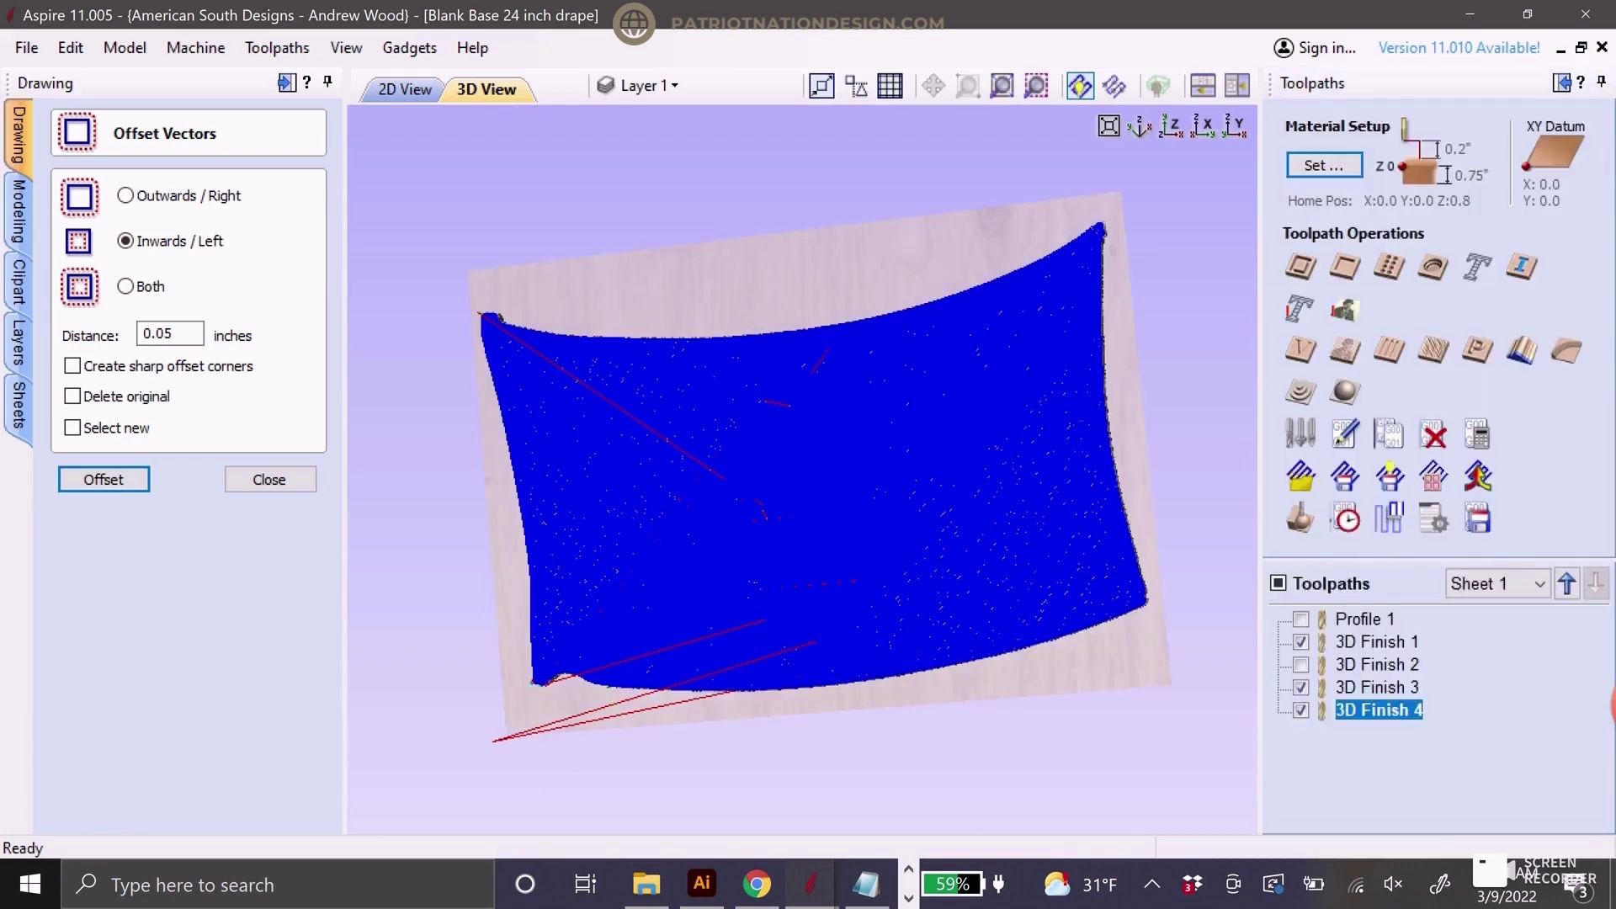
click(1300, 709)
click(1301, 686)
click(1300, 641)
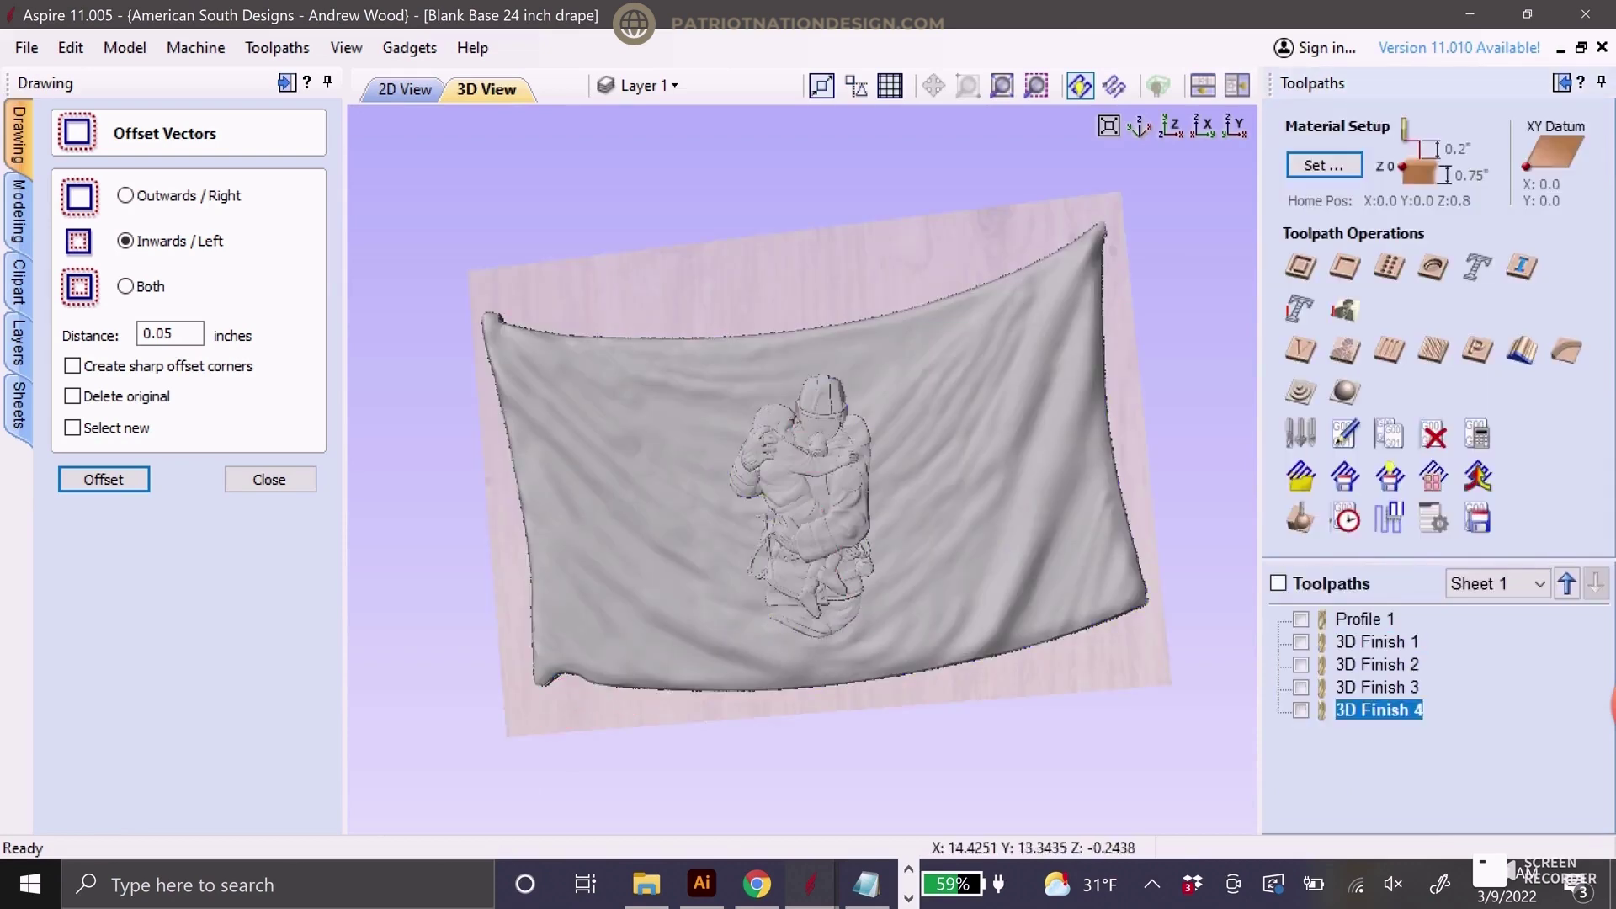
drag(862, 451, 842, 538)
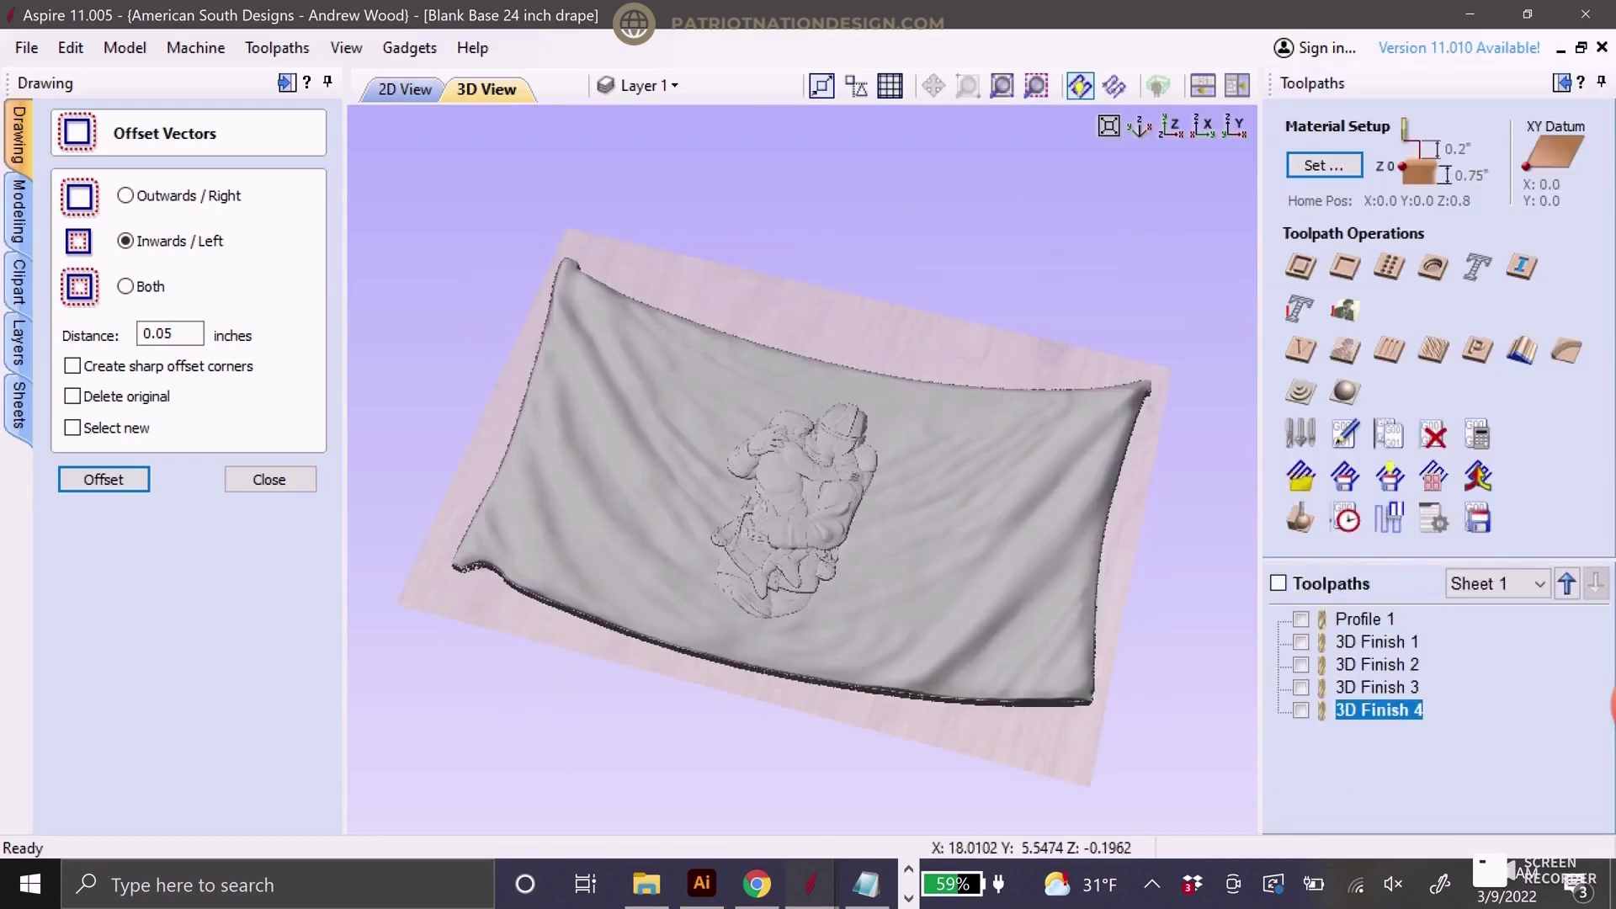
drag(958, 578, 814, 593)
Delete the 3D Finish 3 and 3D Finish 4 toolpaths
double_click(1377, 687)
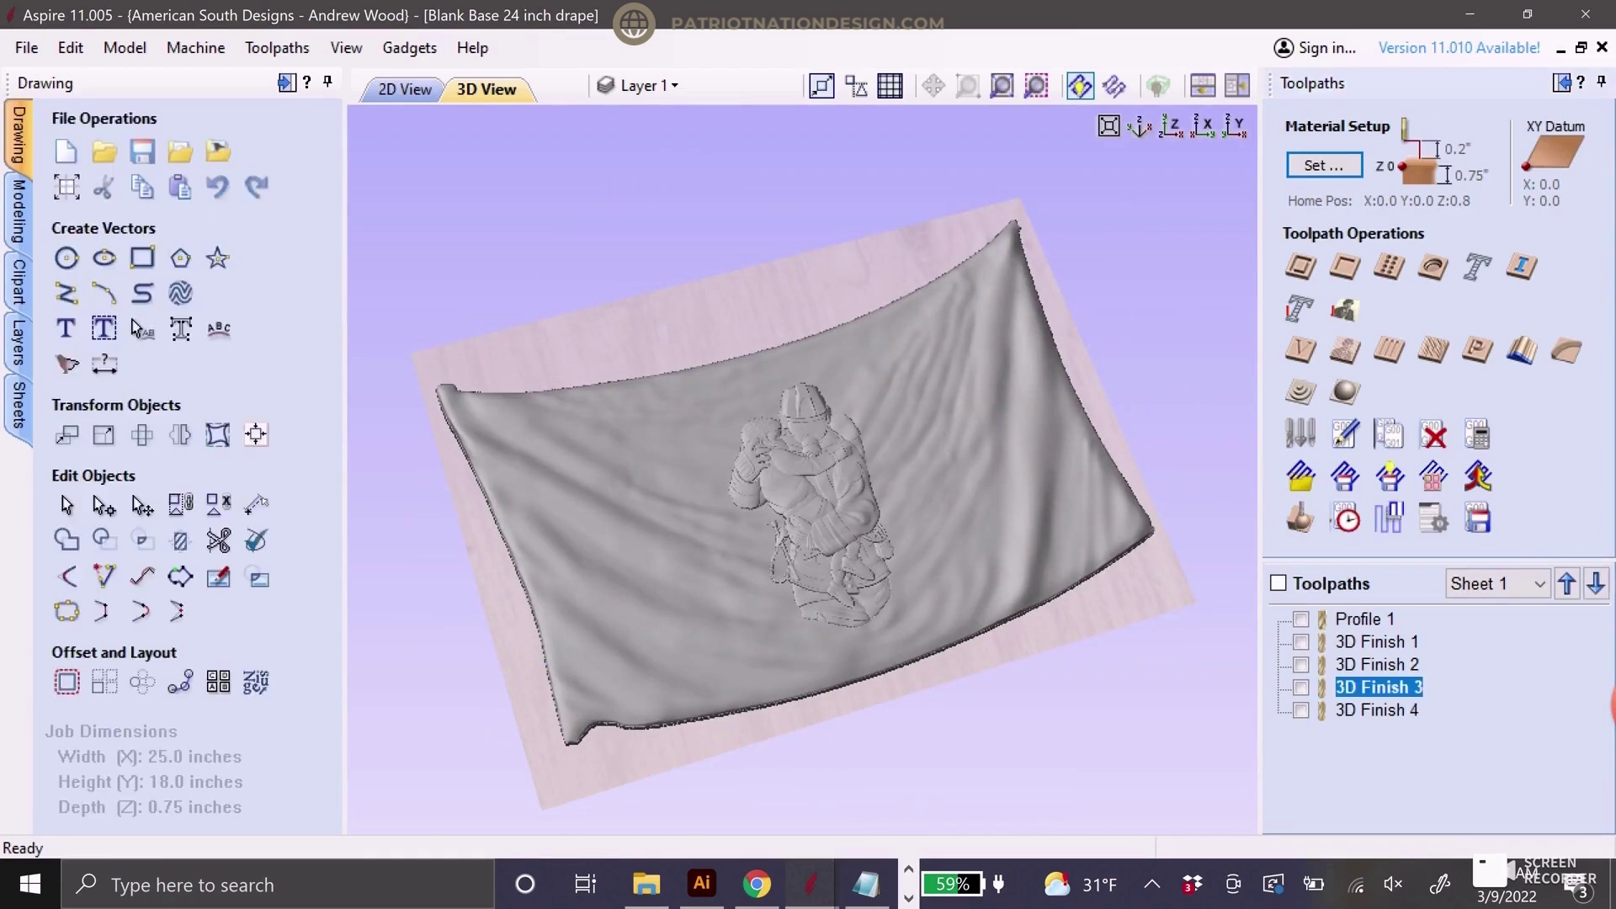
key(Delete)
key(Delete)
Reset the preview and simulate all remaining toolpaths on the material
click(1300, 518)
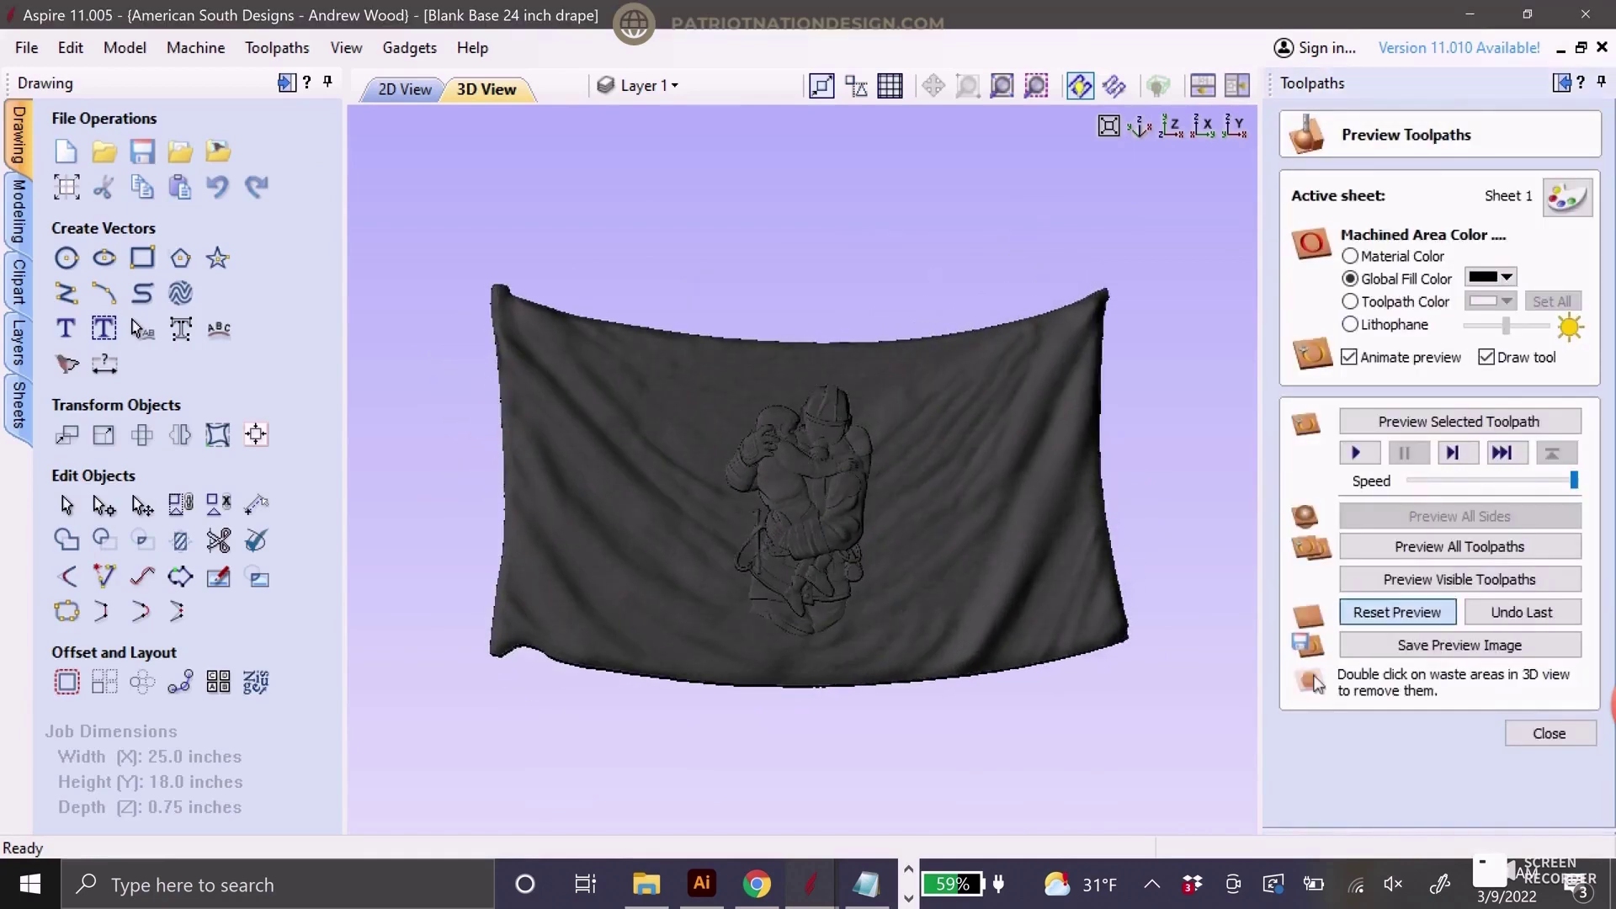
click(1396, 612)
click(1459, 546)
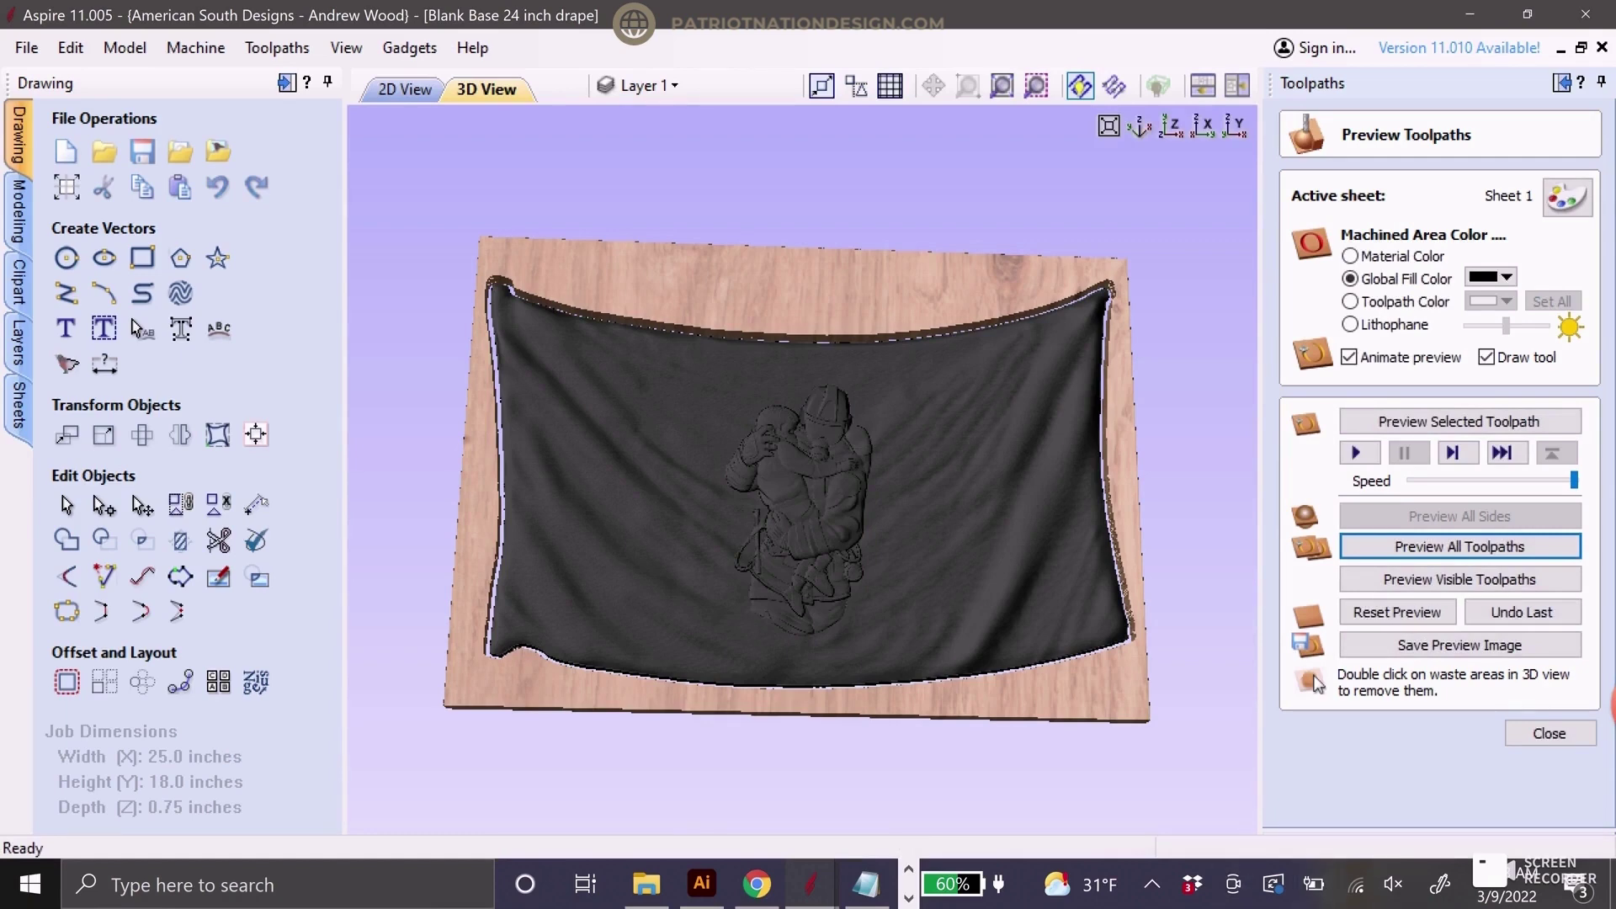
click(1548, 733)
Prepare the 3D Finish 1 toolpath for saving with the BobsCNC (inch) (*.gcode) post processor, postponing machine configuration
click(1377, 642)
click(1477, 518)
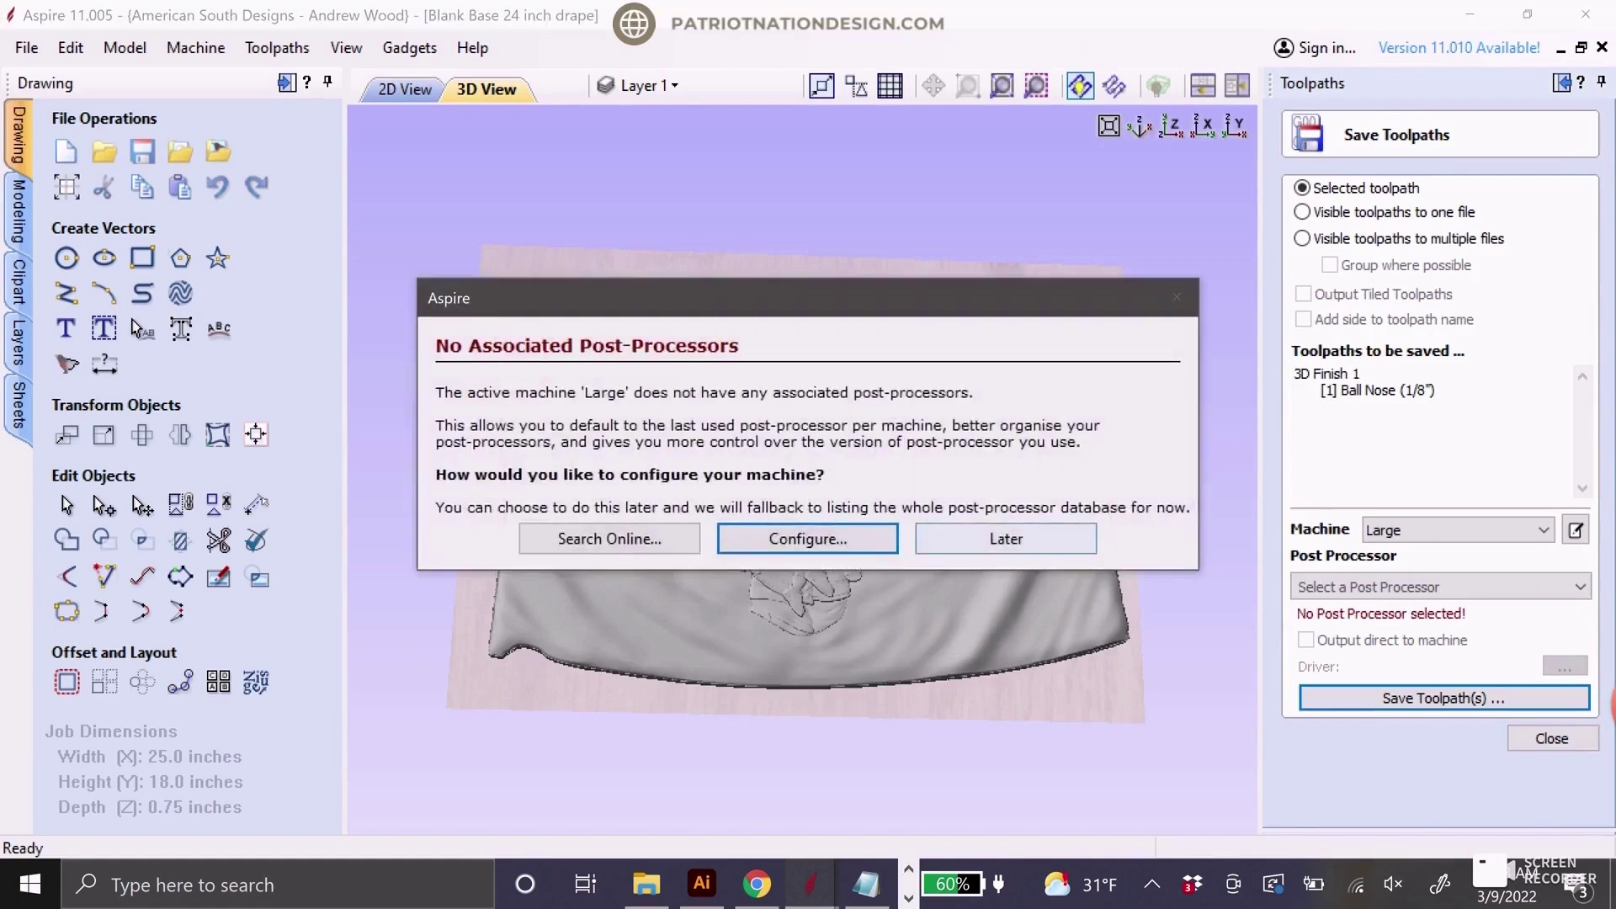
click(1006, 539)
click(1439, 586)
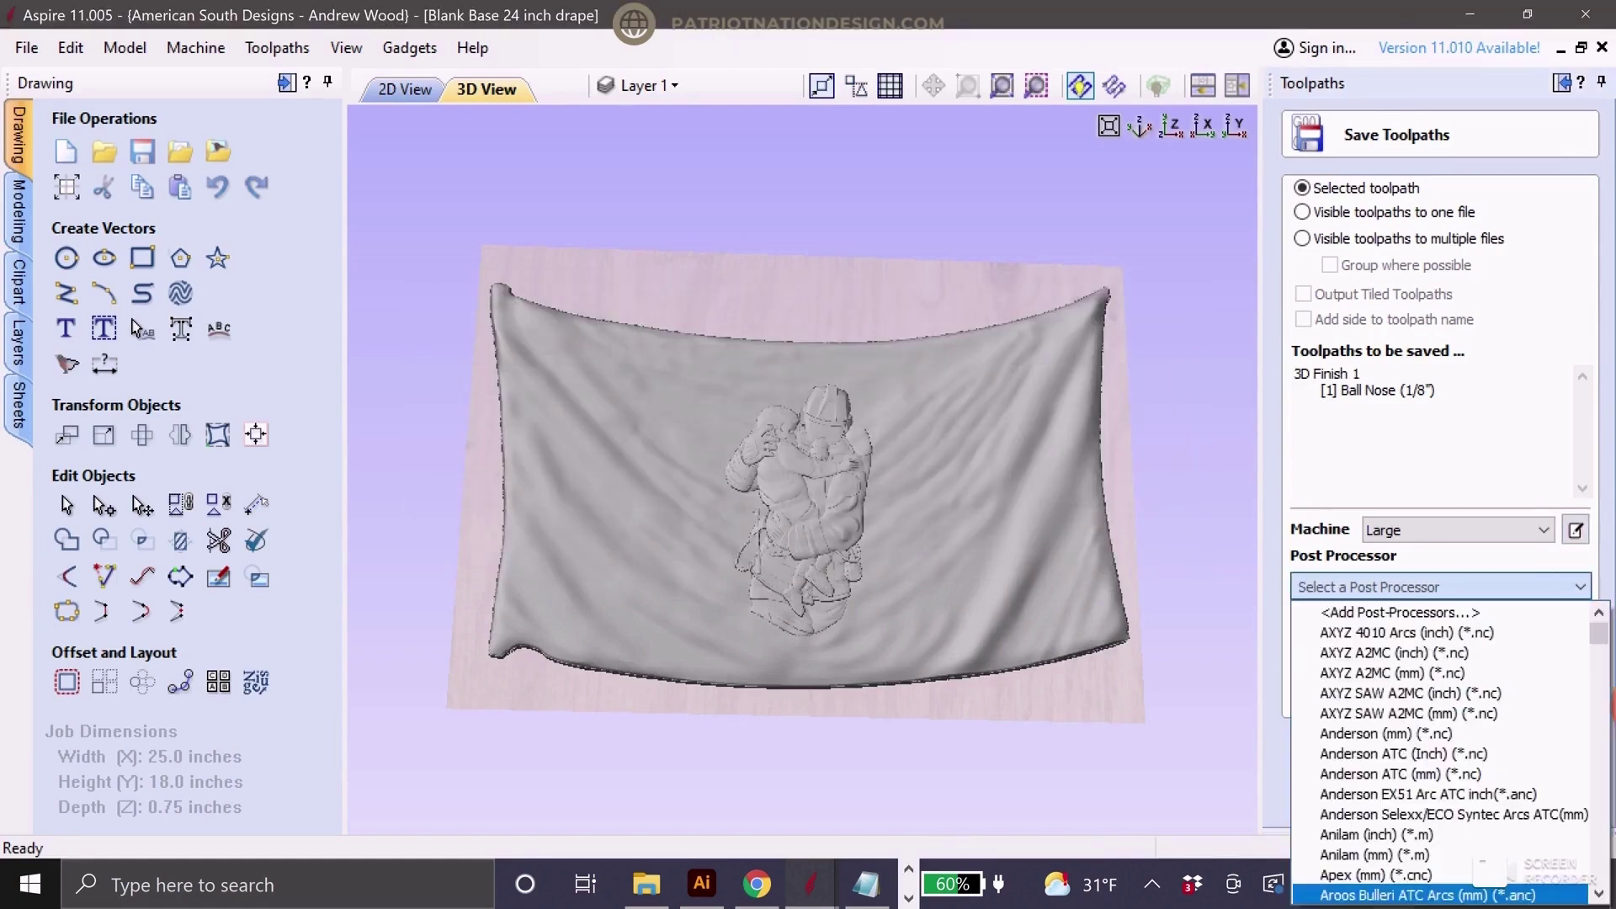
scroll(1441, 753, down, 10)
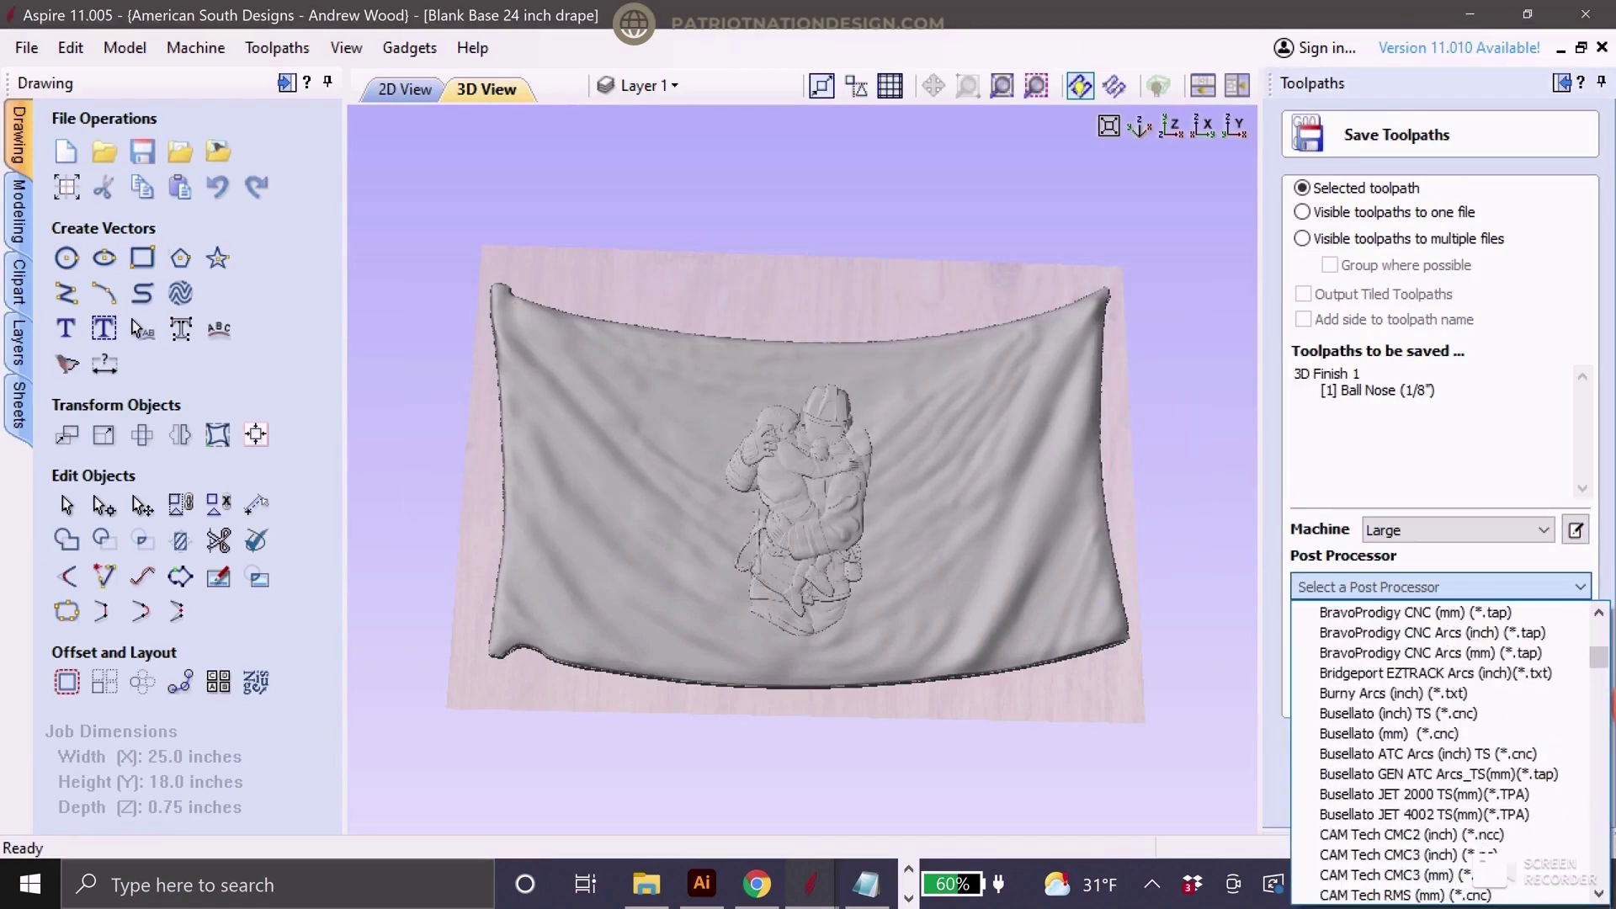
scroll(1441, 753, up, 2)
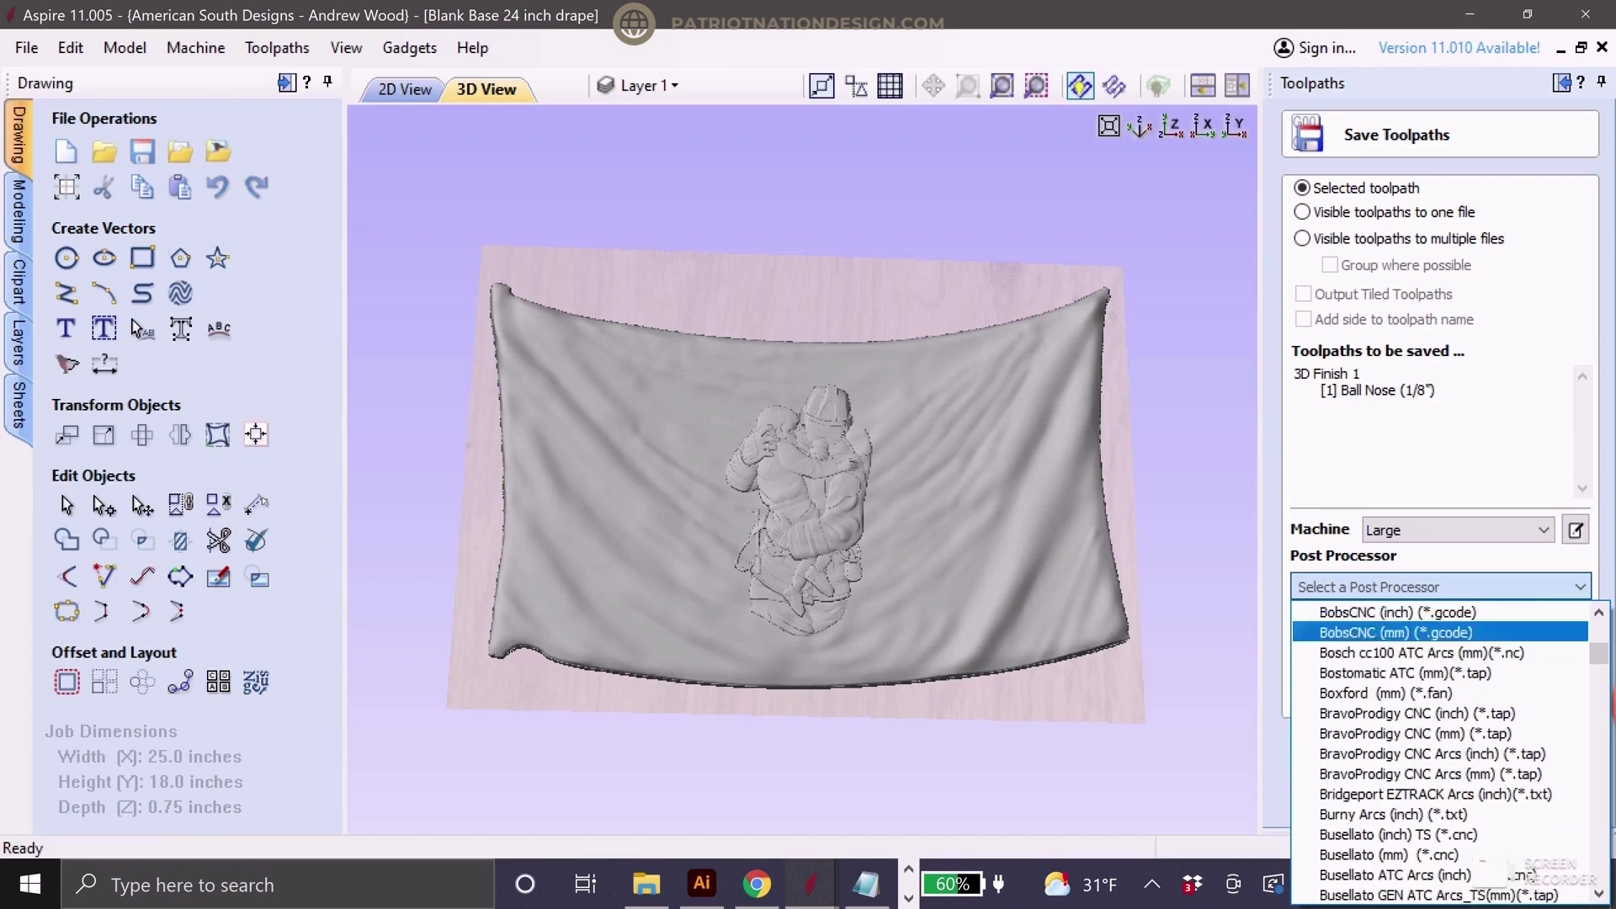
click(1397, 612)
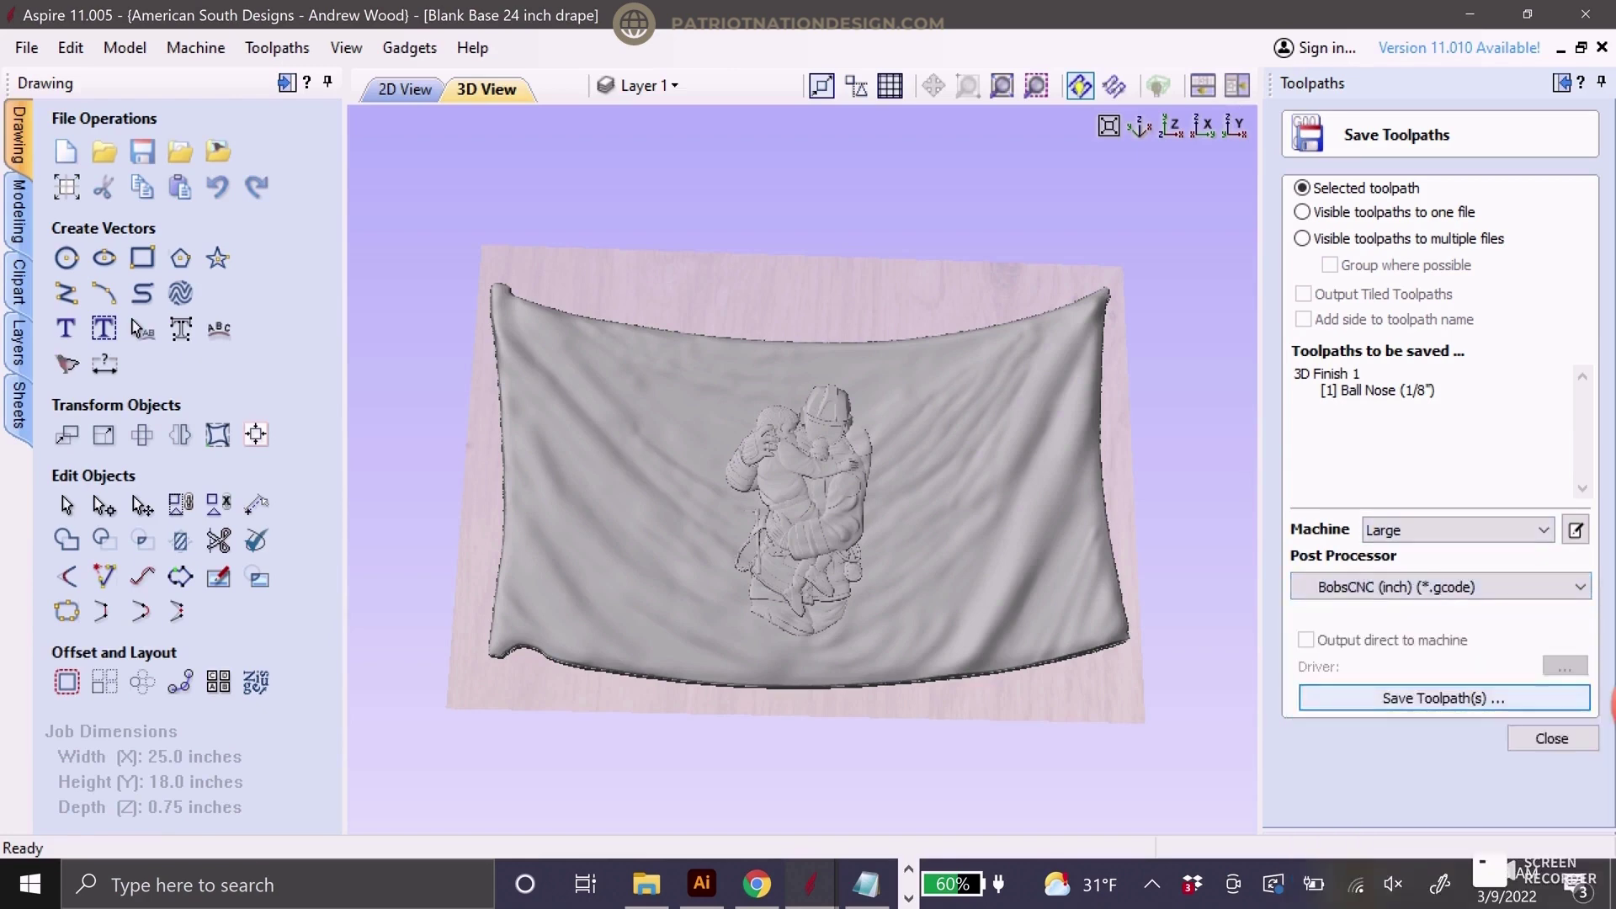
Save the toolpath in the 1619. Firefighter folder as "fireman thicker model 0.25 finish pass"
click(1444, 698)
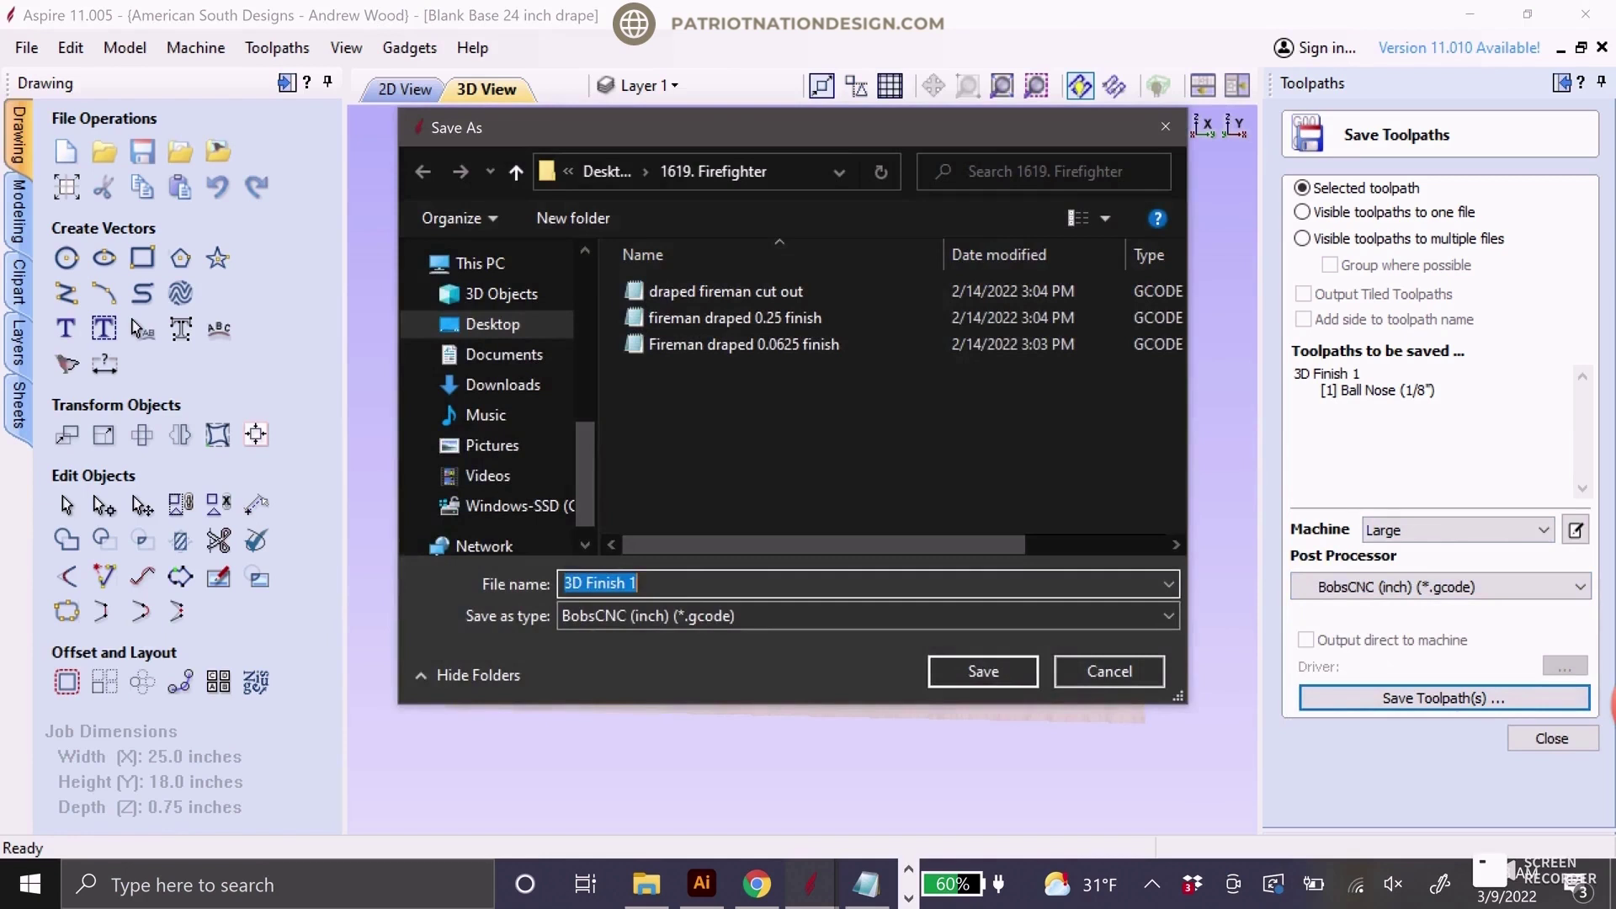
text(fir)
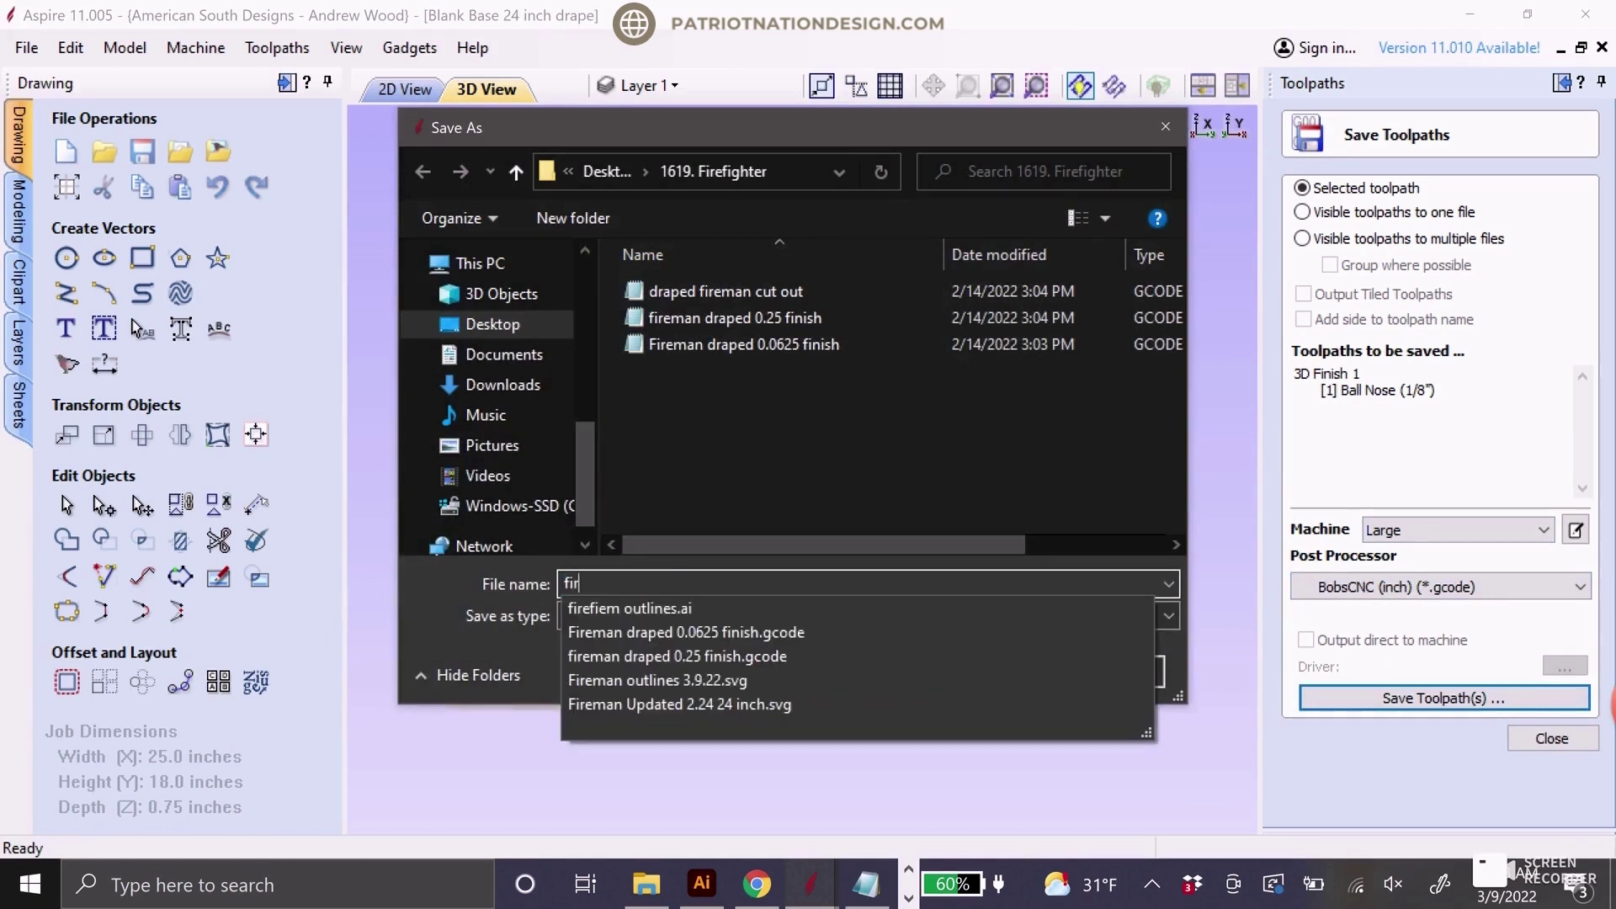
text(eman )
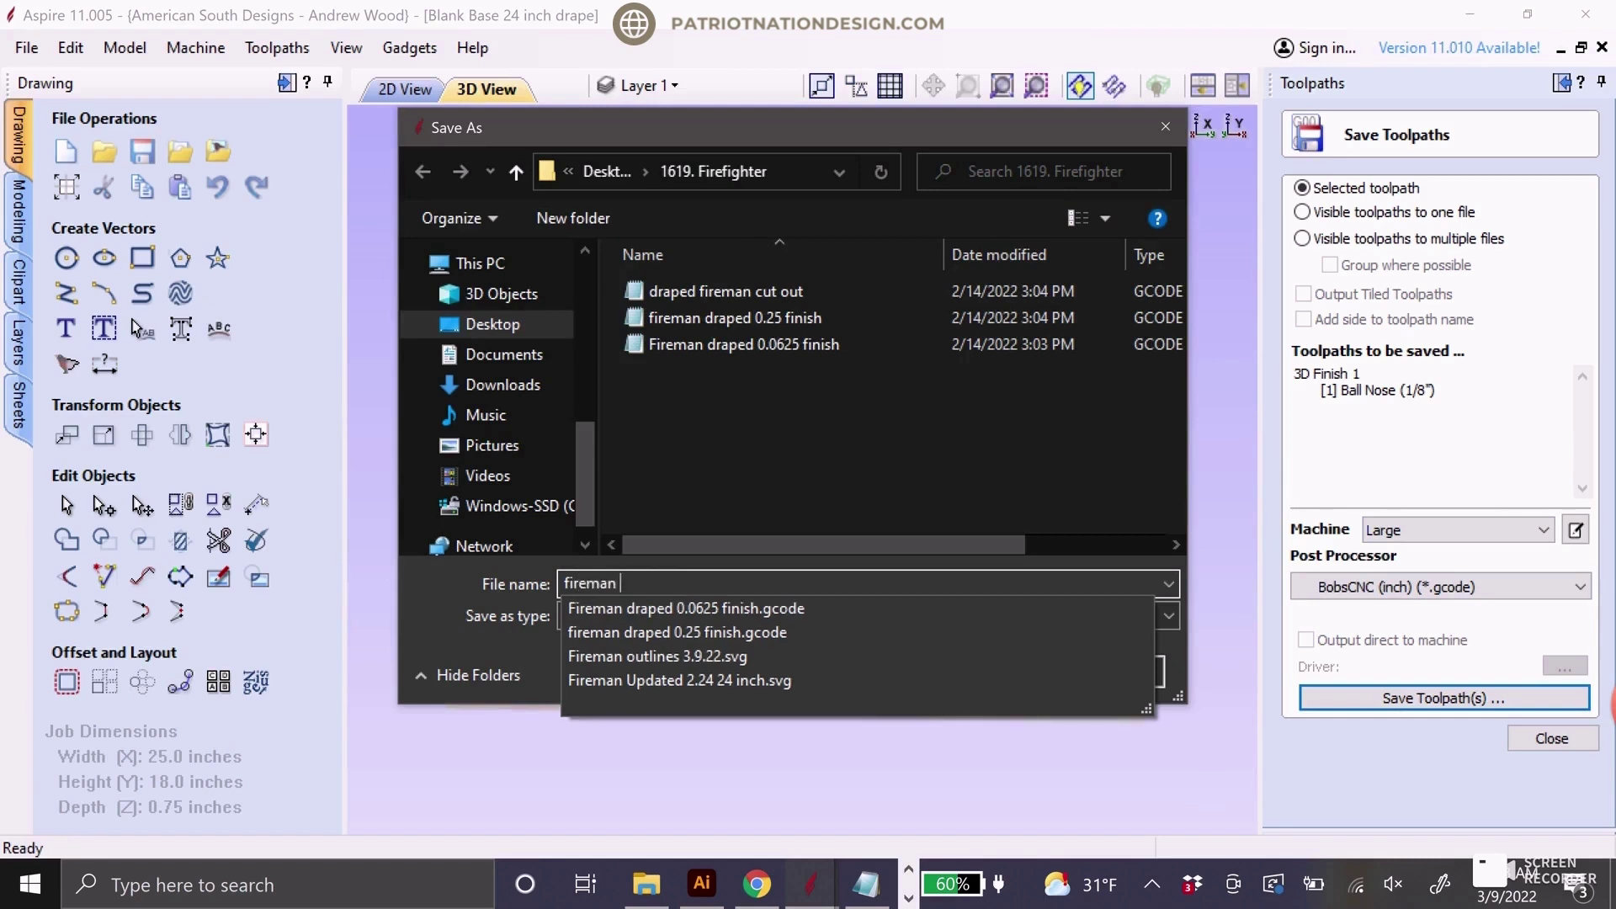
text(thicker model 0.25 fin)
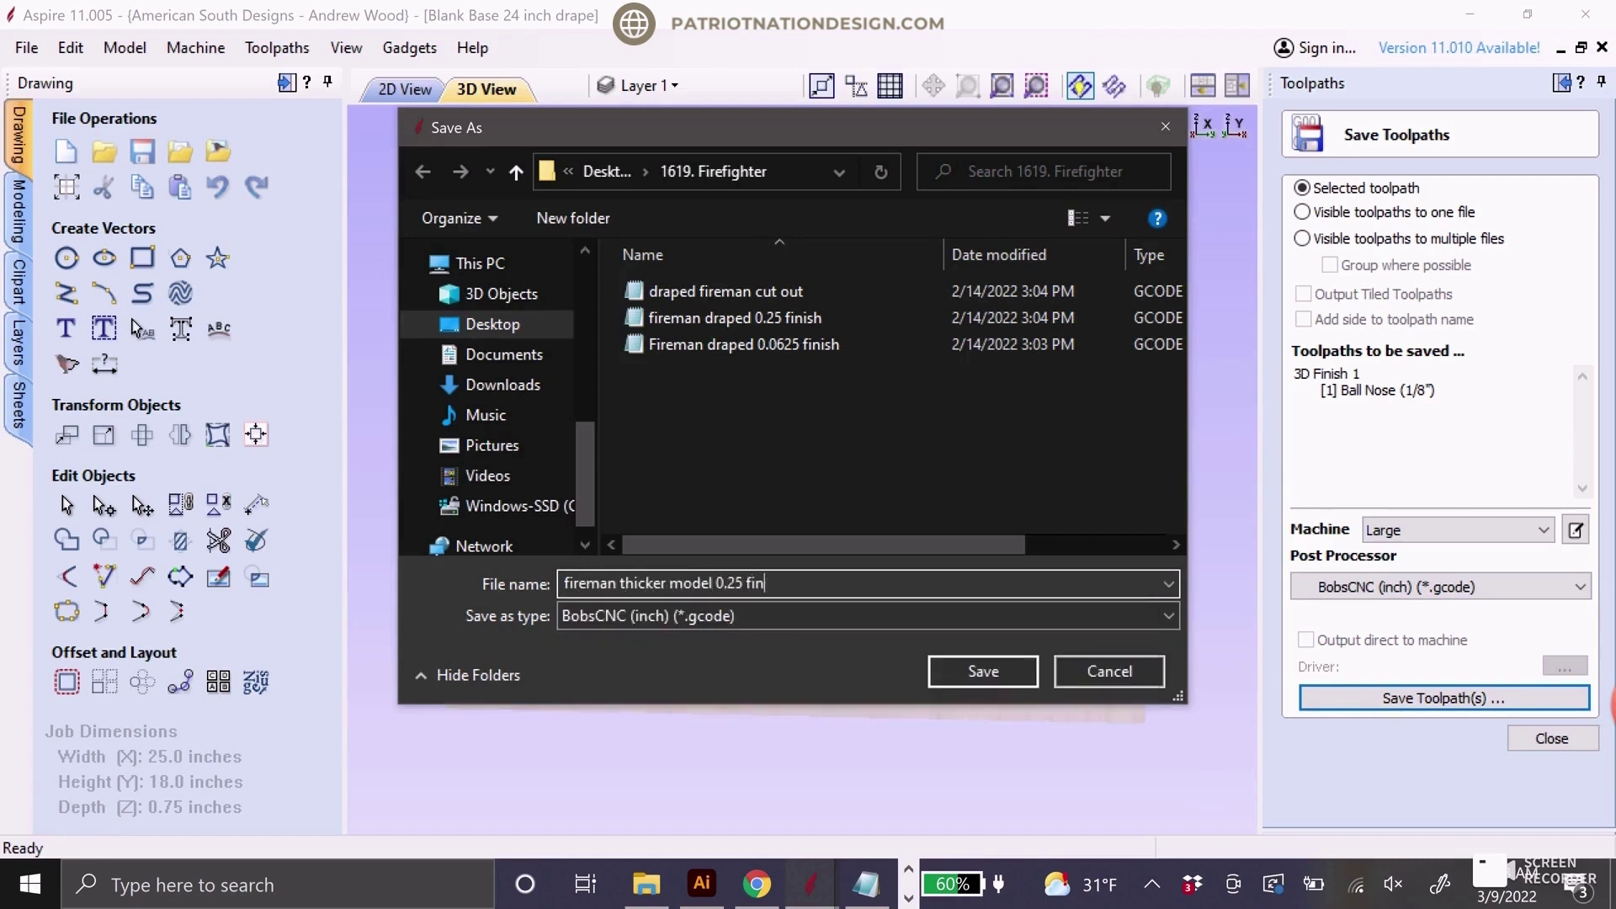
text(sh pass)
key(Return)
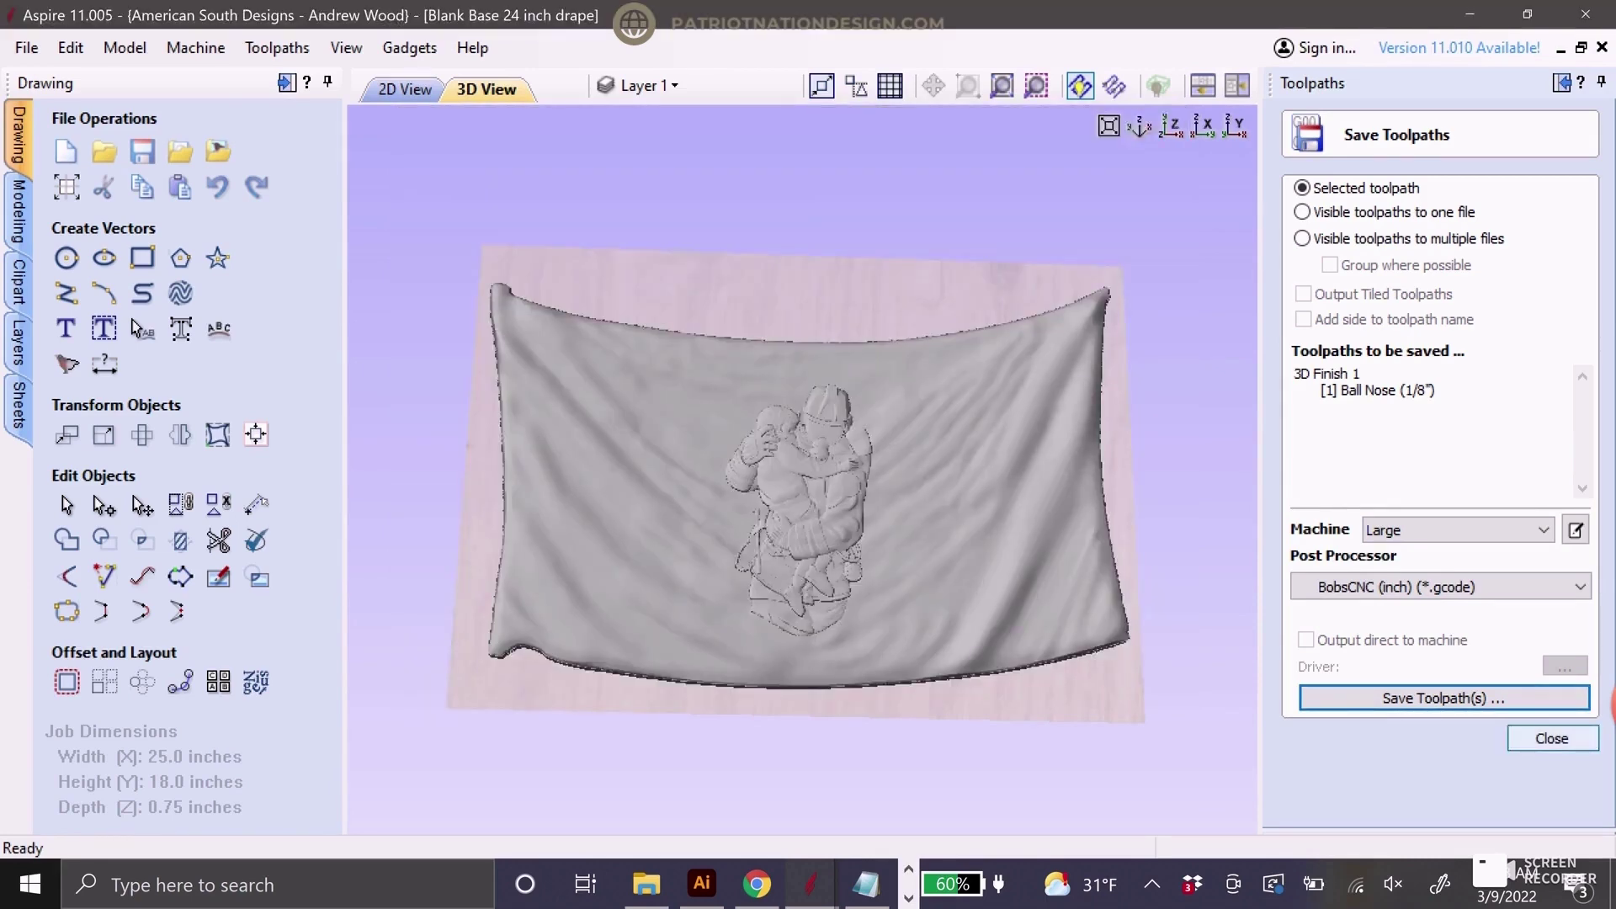
click(1551, 738)
click(1477, 517)
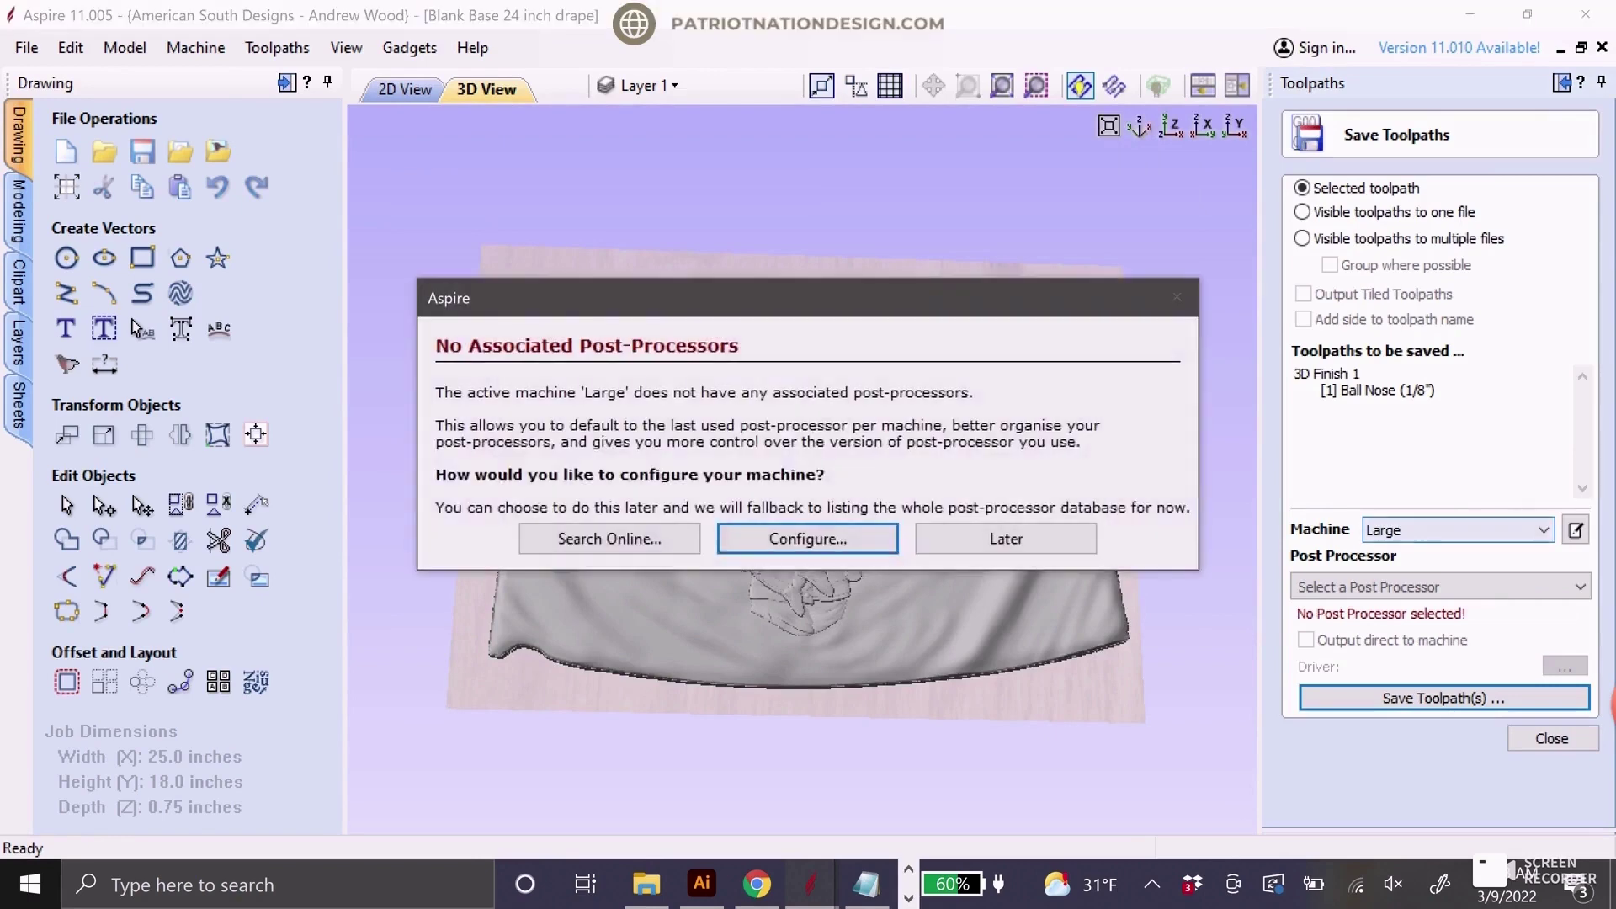
click(1006, 539)
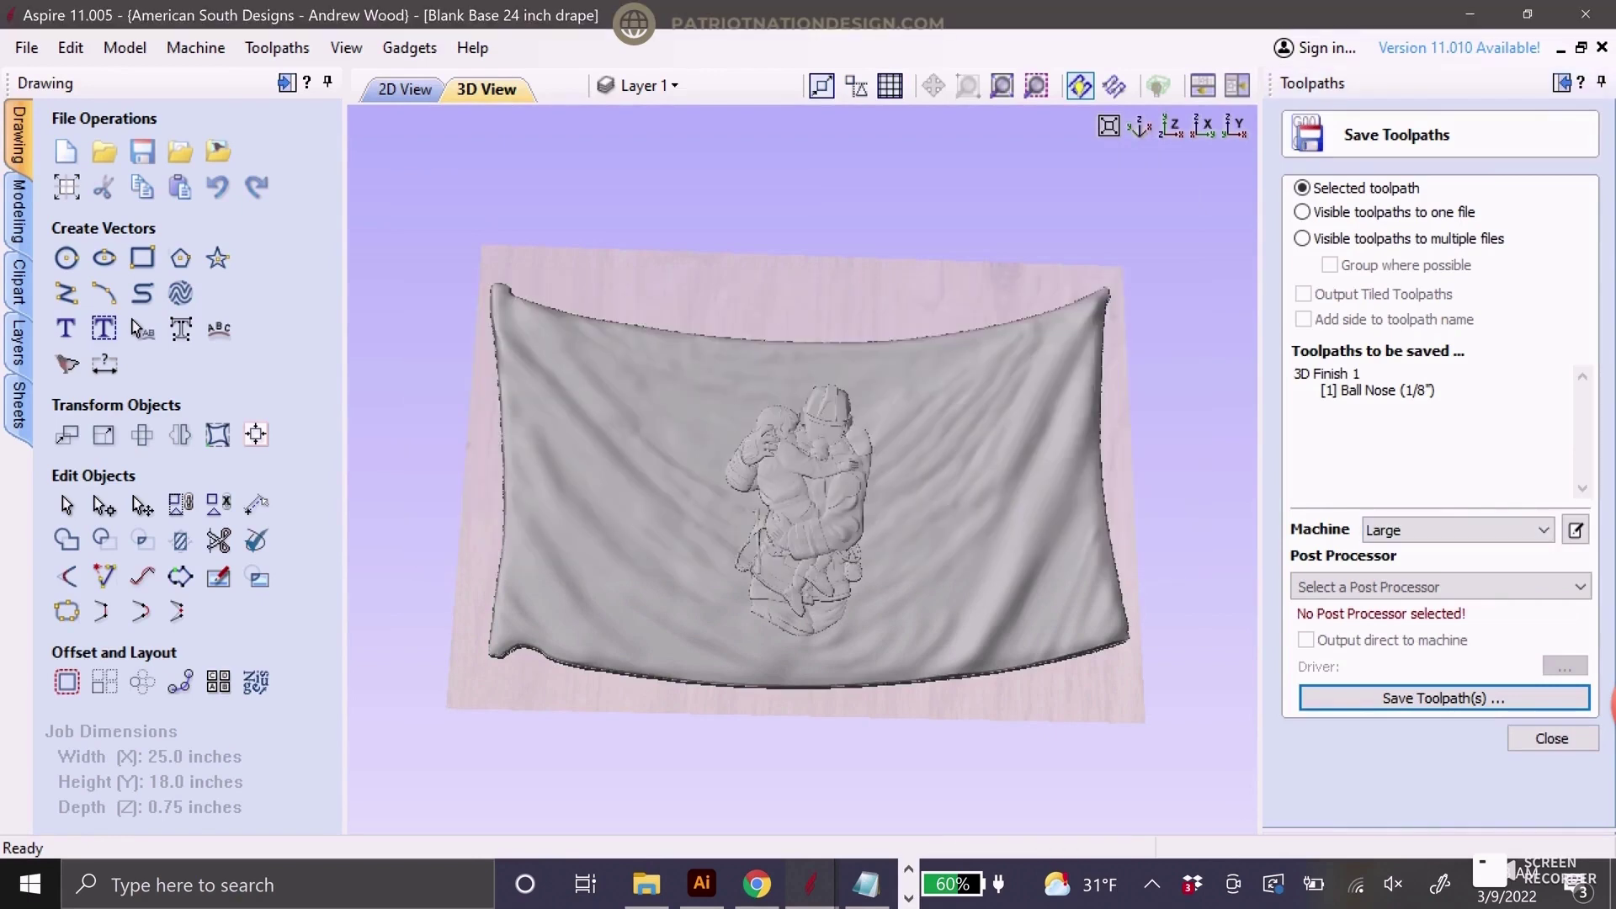
click(1550, 738)
click(1478, 518)
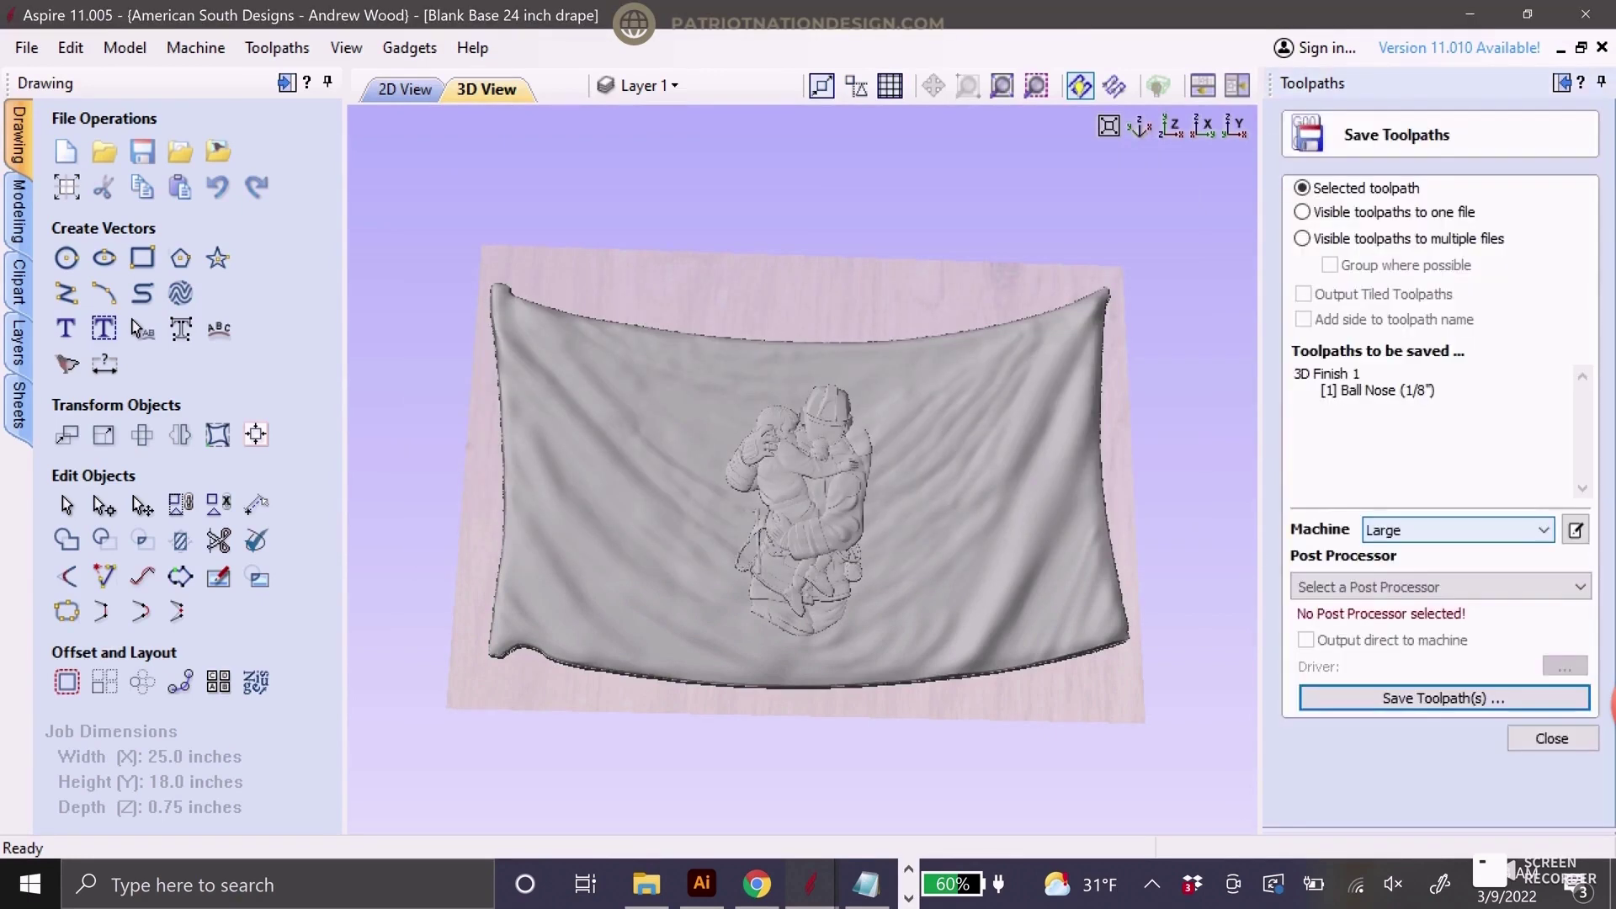
click(1001, 539)
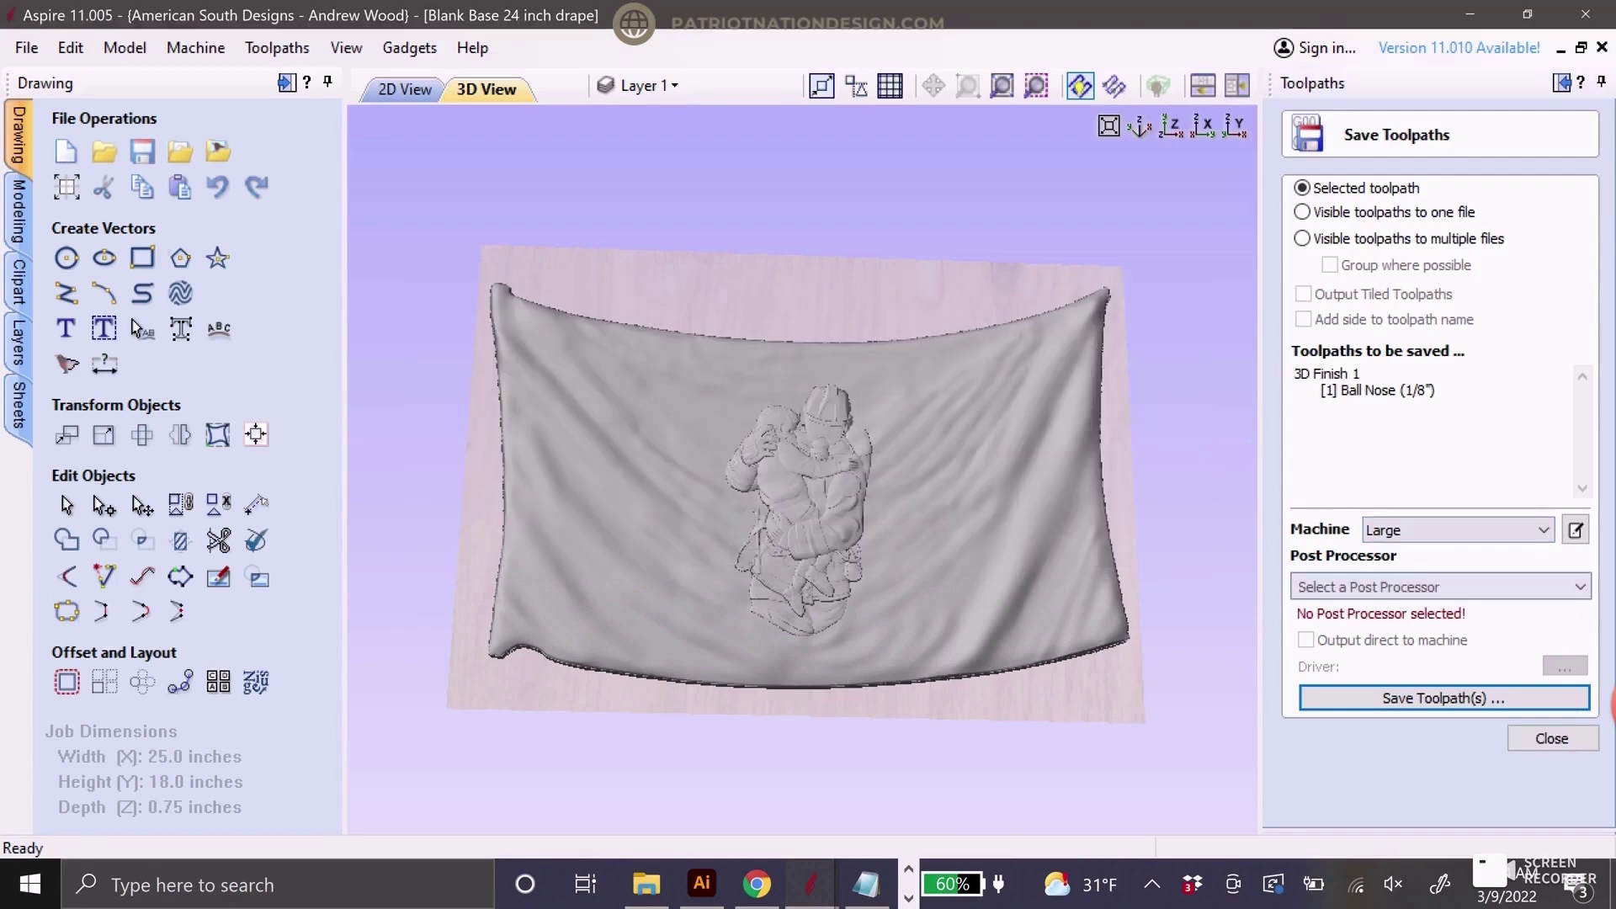
click(1551, 738)
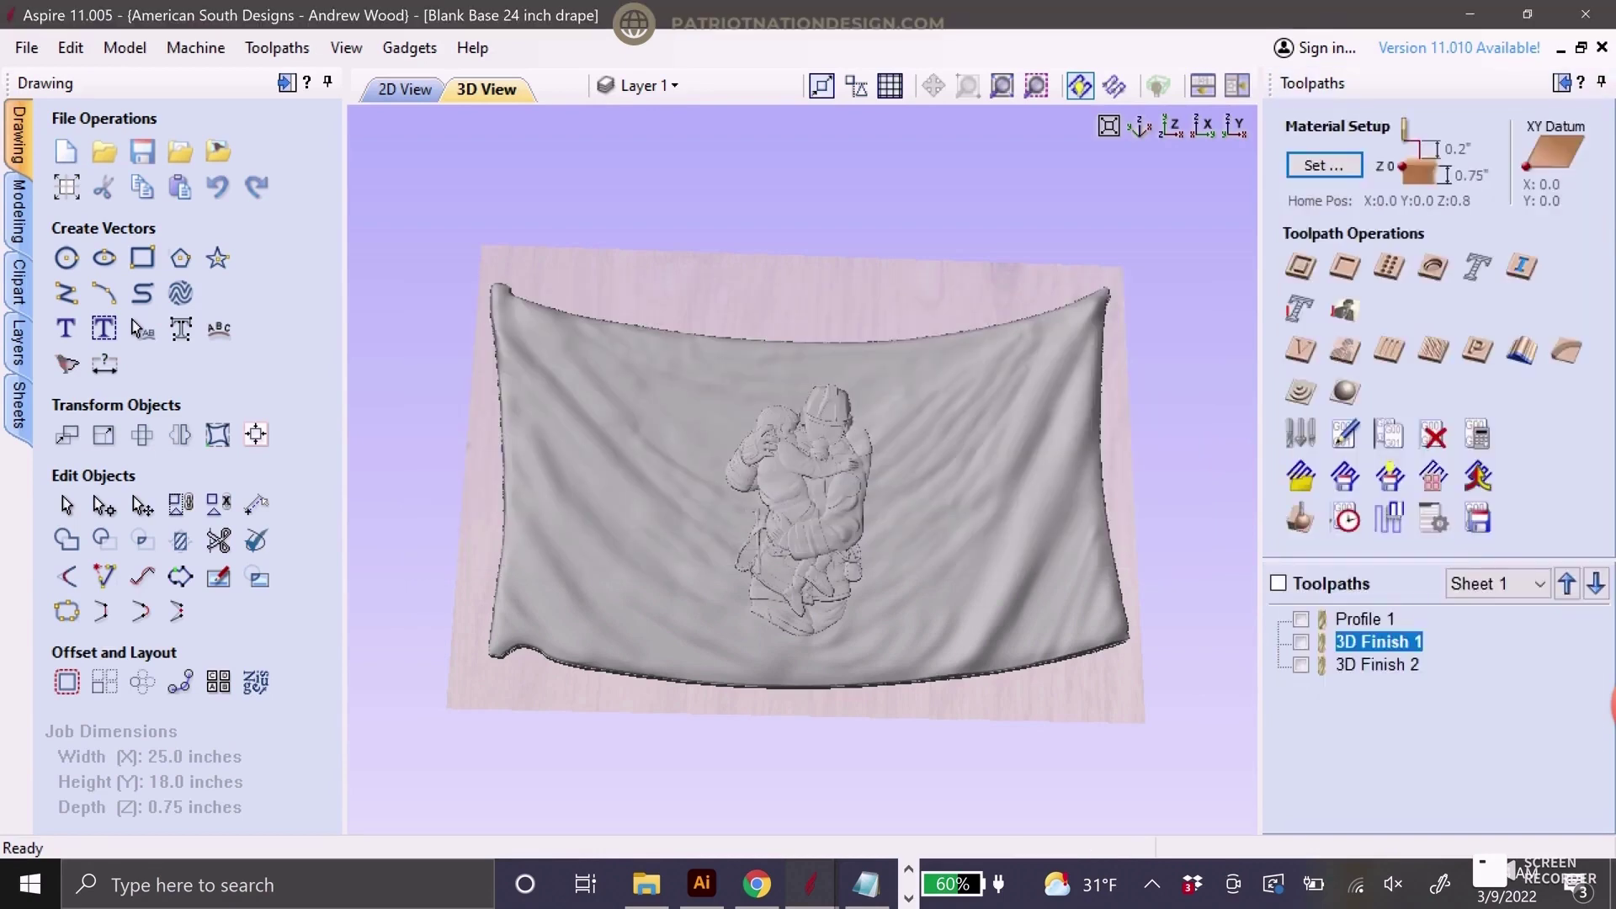
Prepare the 3D Finish 2 toolpath for saving with the BobsCNC (inch) (*.gcode) post processor, postponing machine configuration
click(1378, 664)
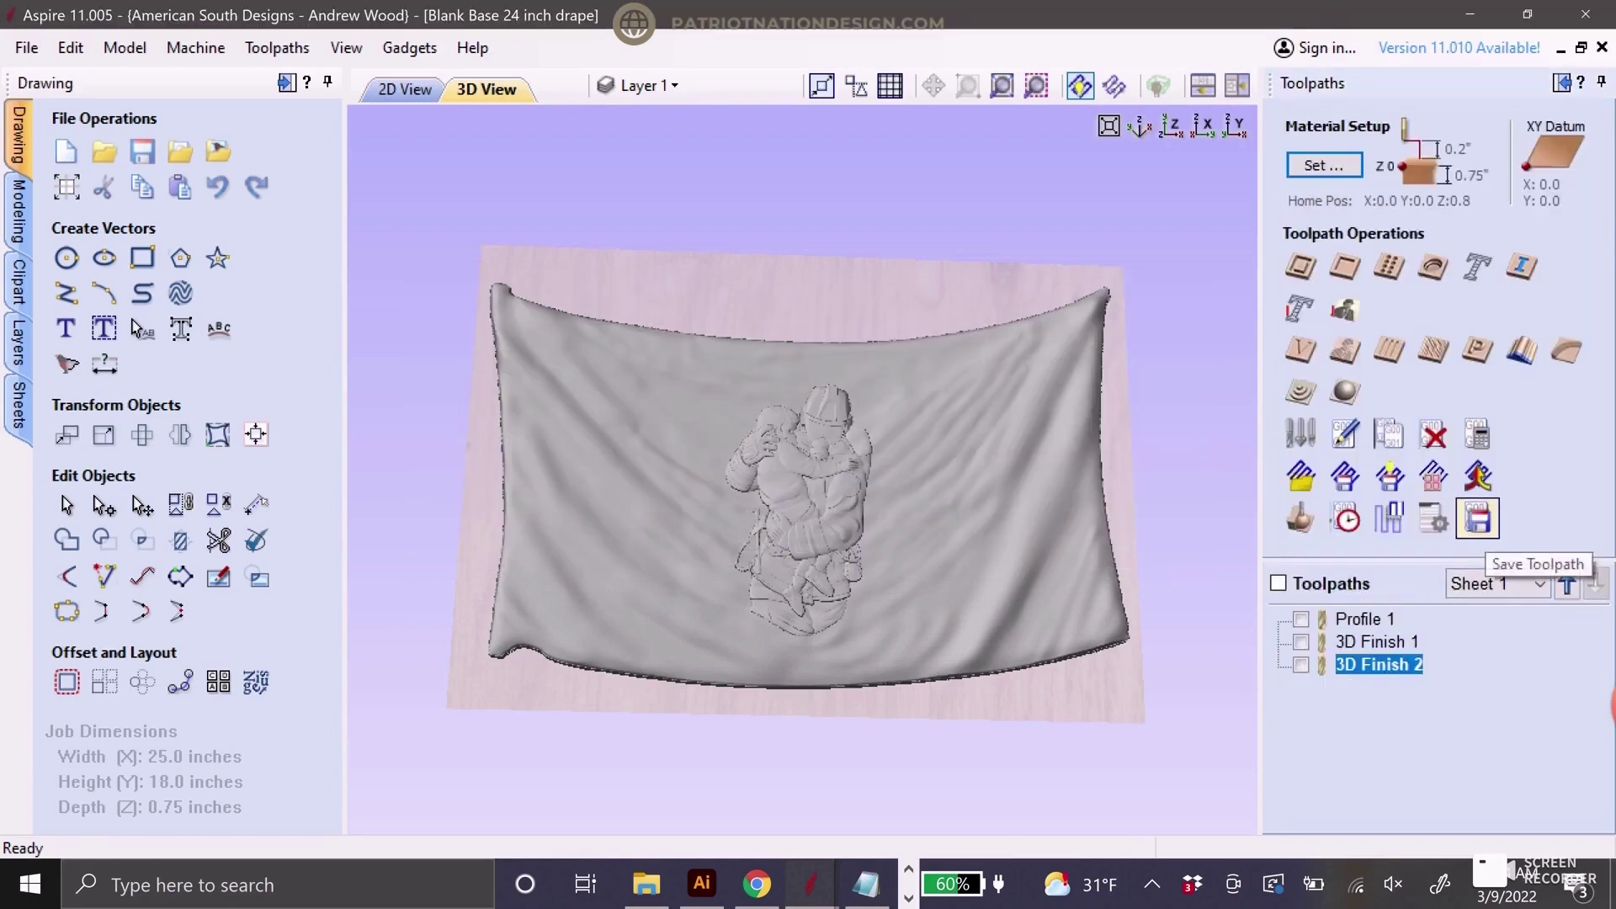
click(1478, 519)
click(1006, 538)
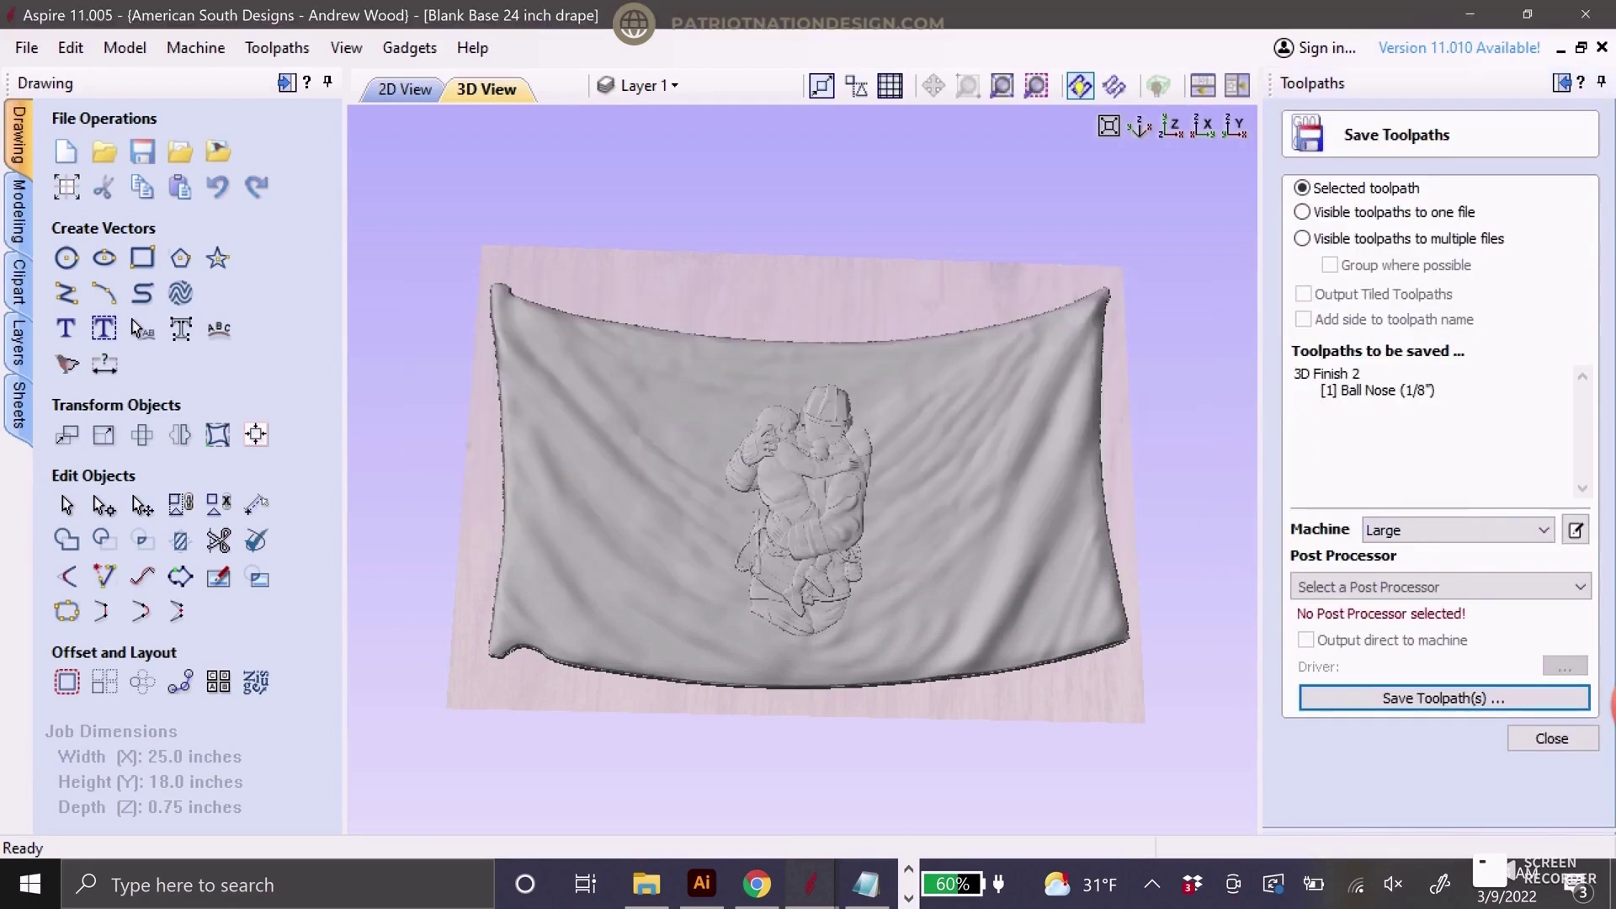
click(1439, 587)
scroll(1439, 718, down, 2)
scroll(1439, 718, down, 6)
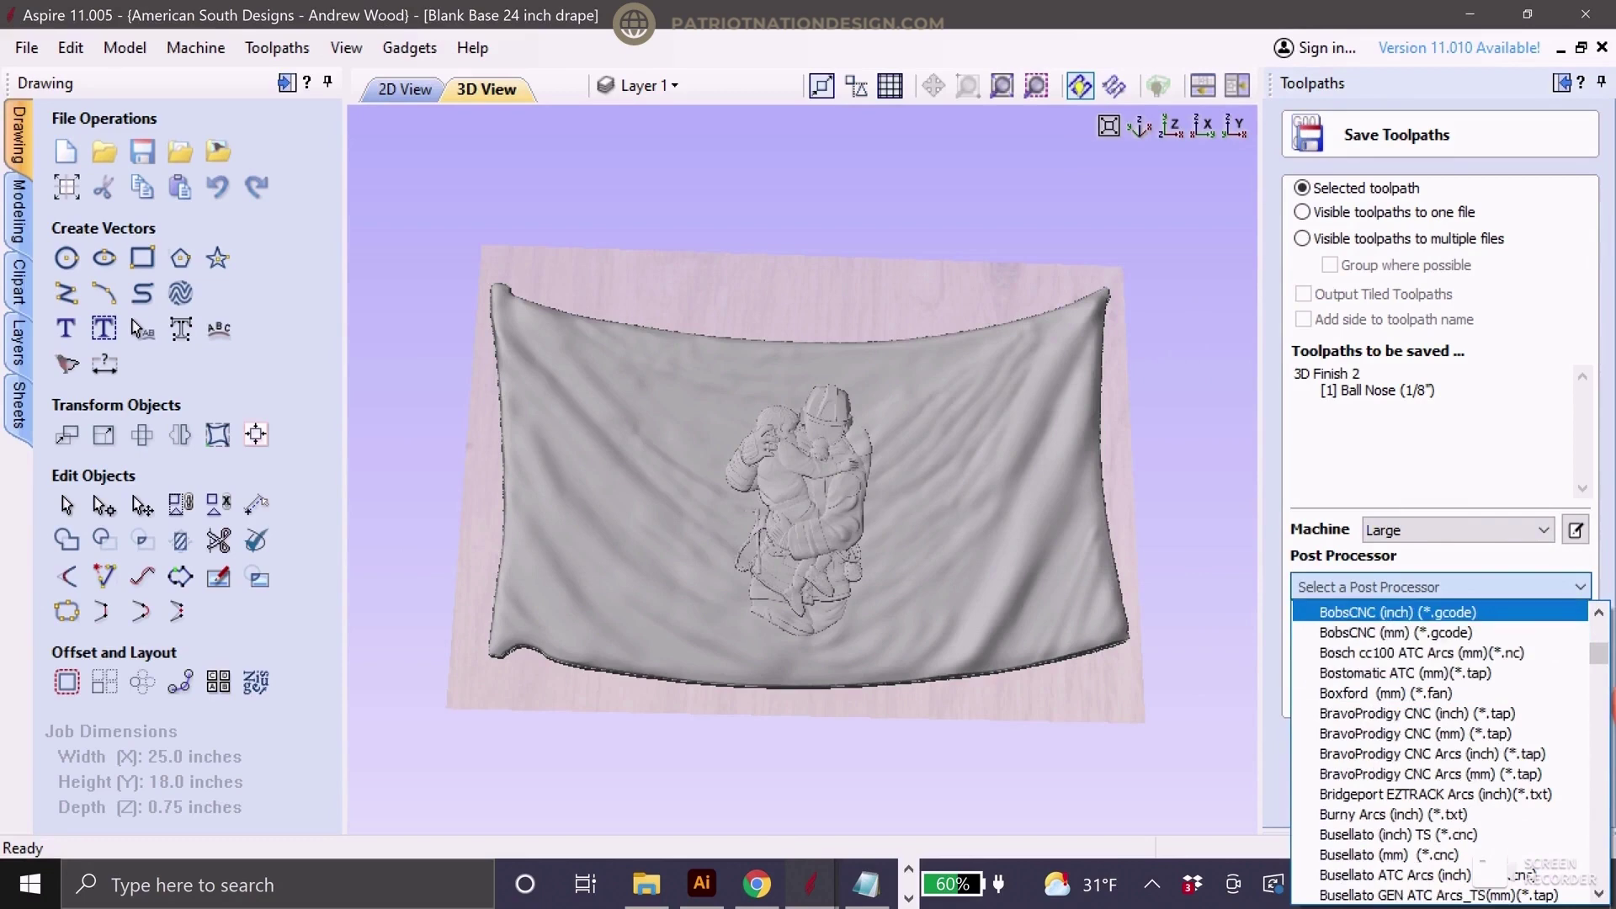
click(1397, 612)
Save the toolpath in the 1619. Firefighter folder as "fireman thicker model 0.0625 finish pass"
click(1443, 697)
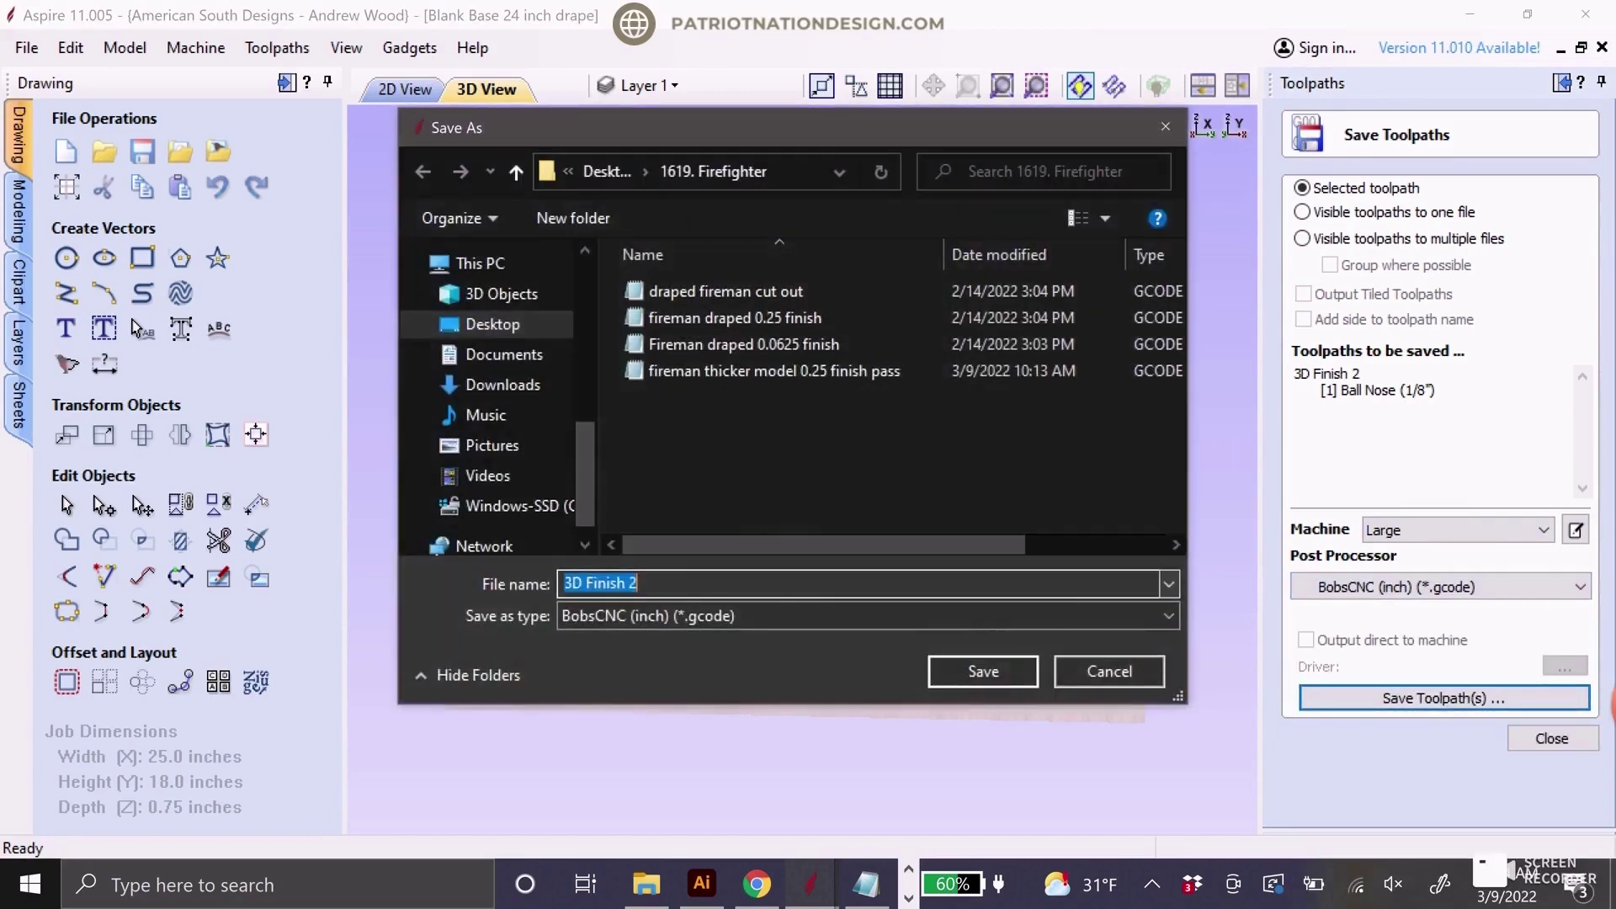
text(fireman thick)
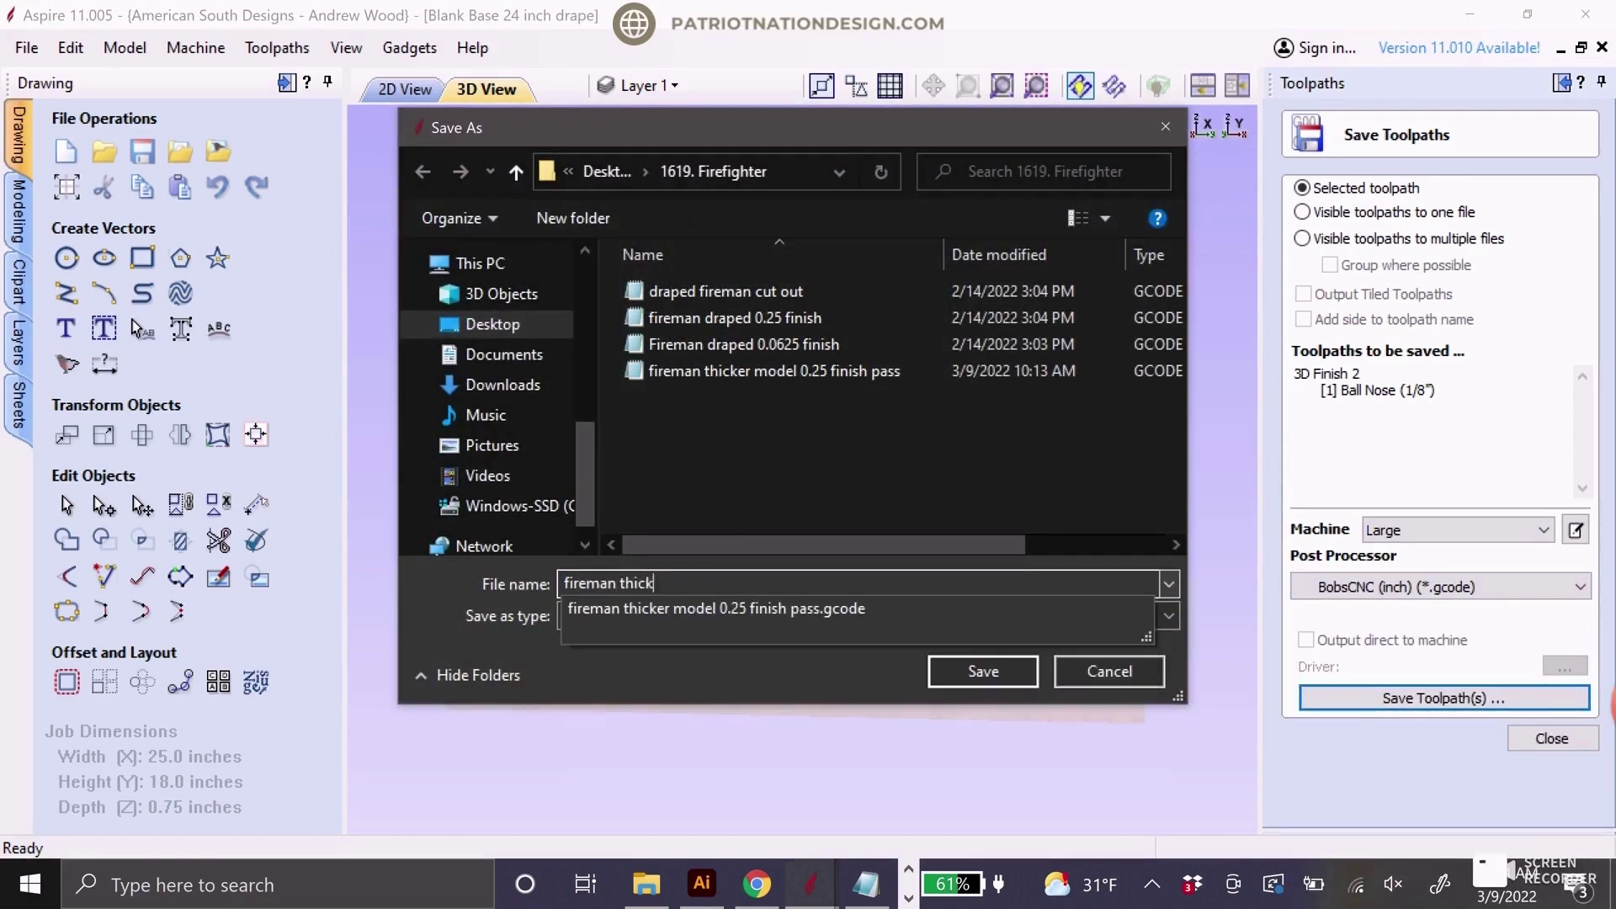
text(er model 0l)
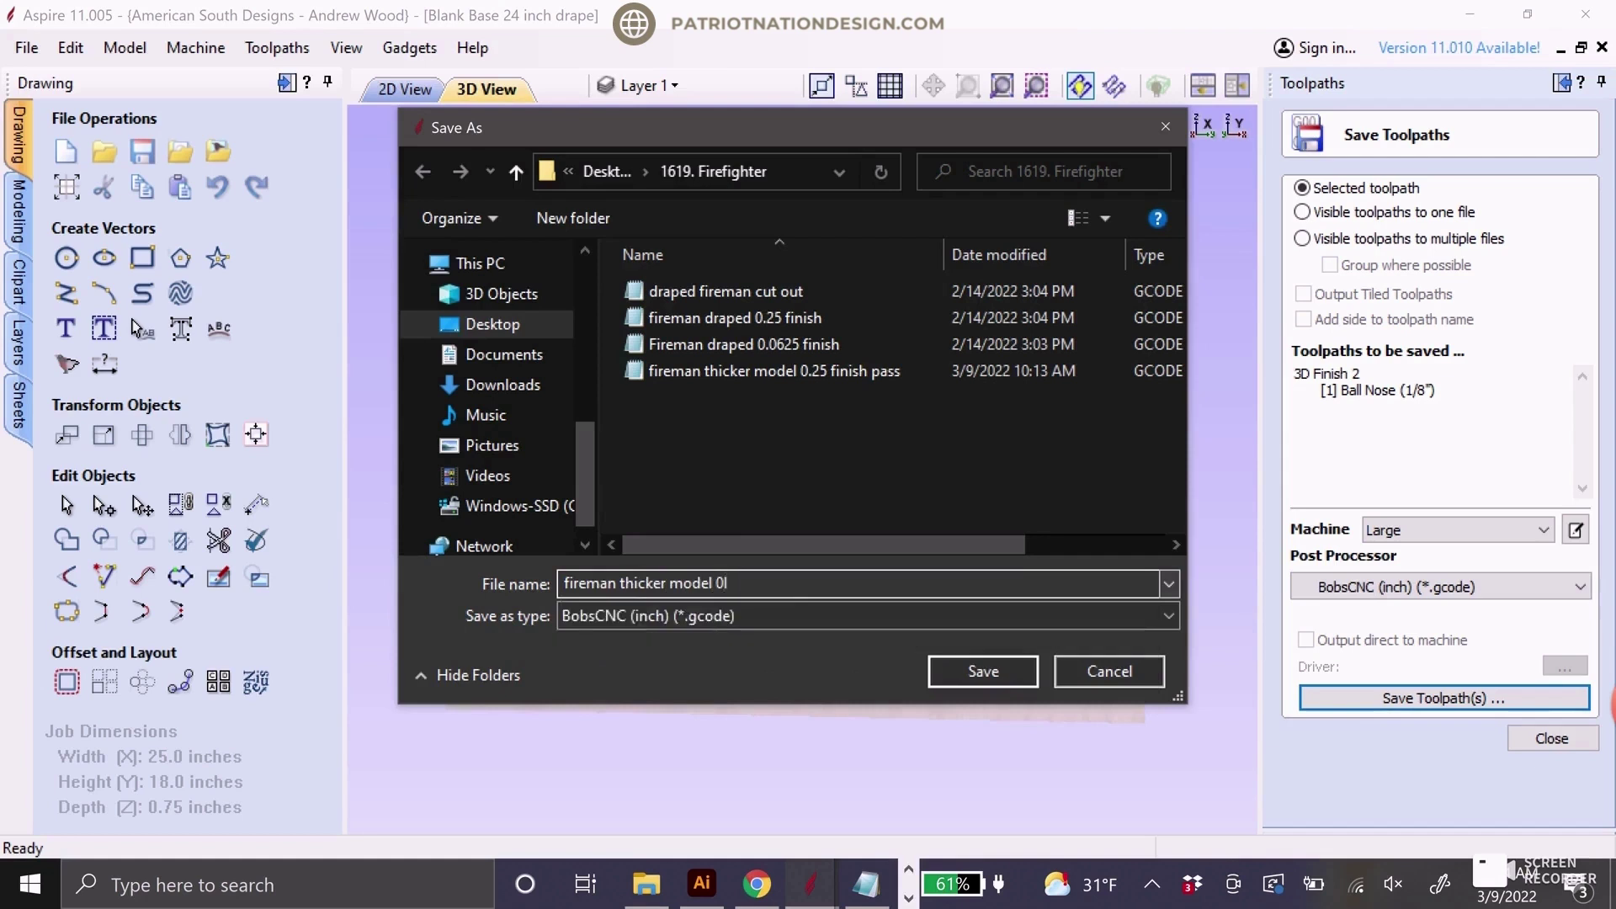
key(BackSpace)
text(.0)
text(625 finish pass)
key(Return)
click(1551, 737)
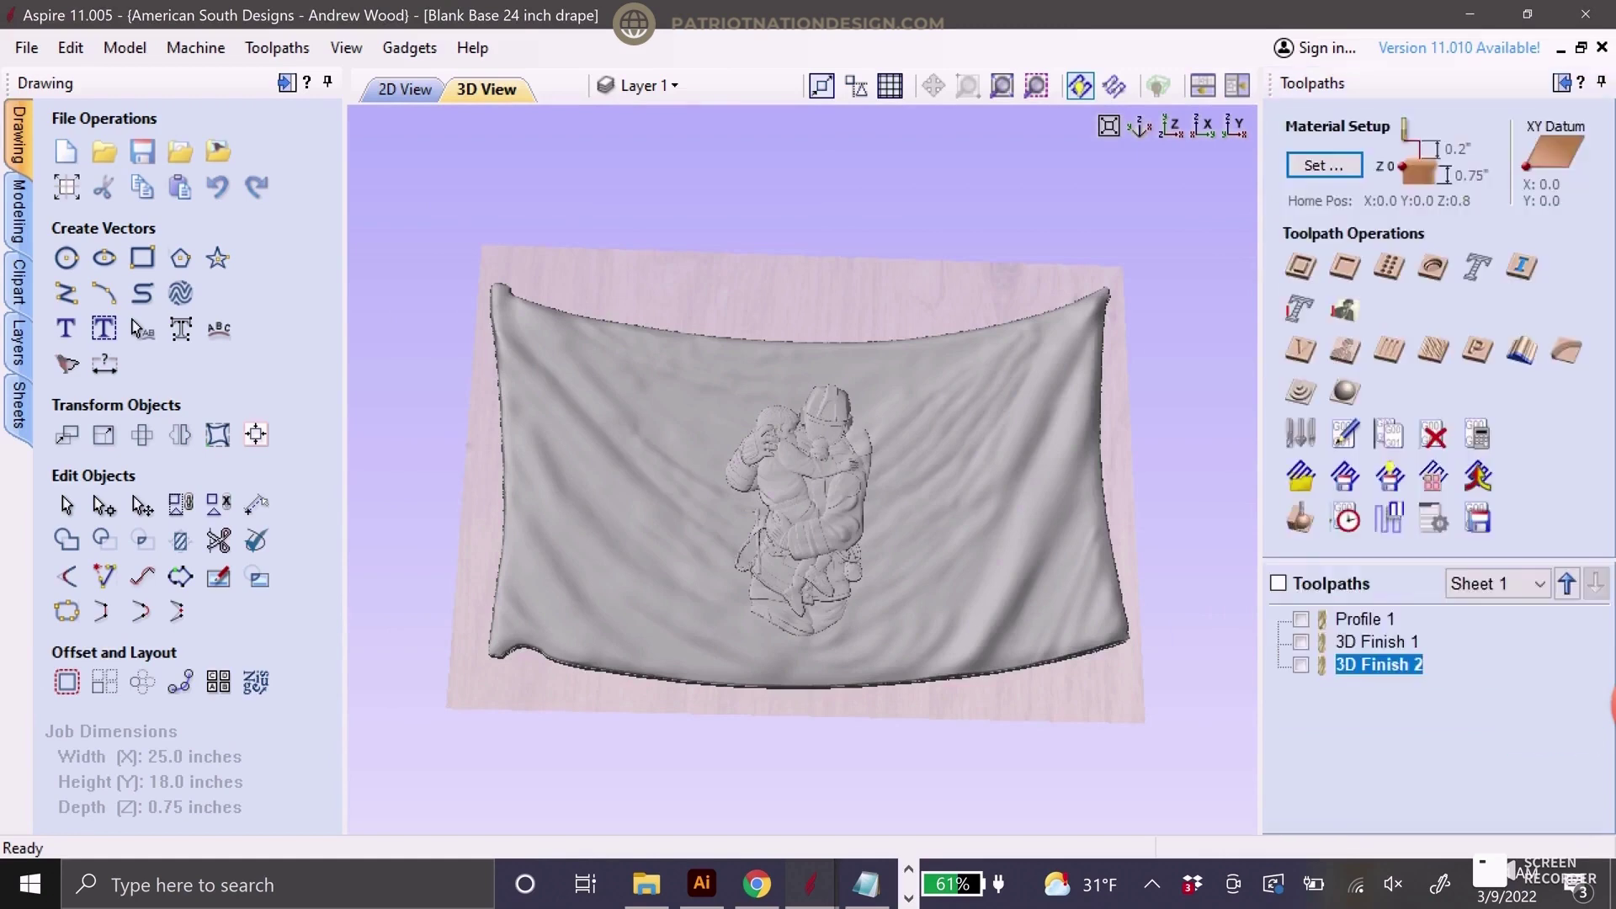
Open the toolpaths summary to check the estimated machining times
click(1345, 519)
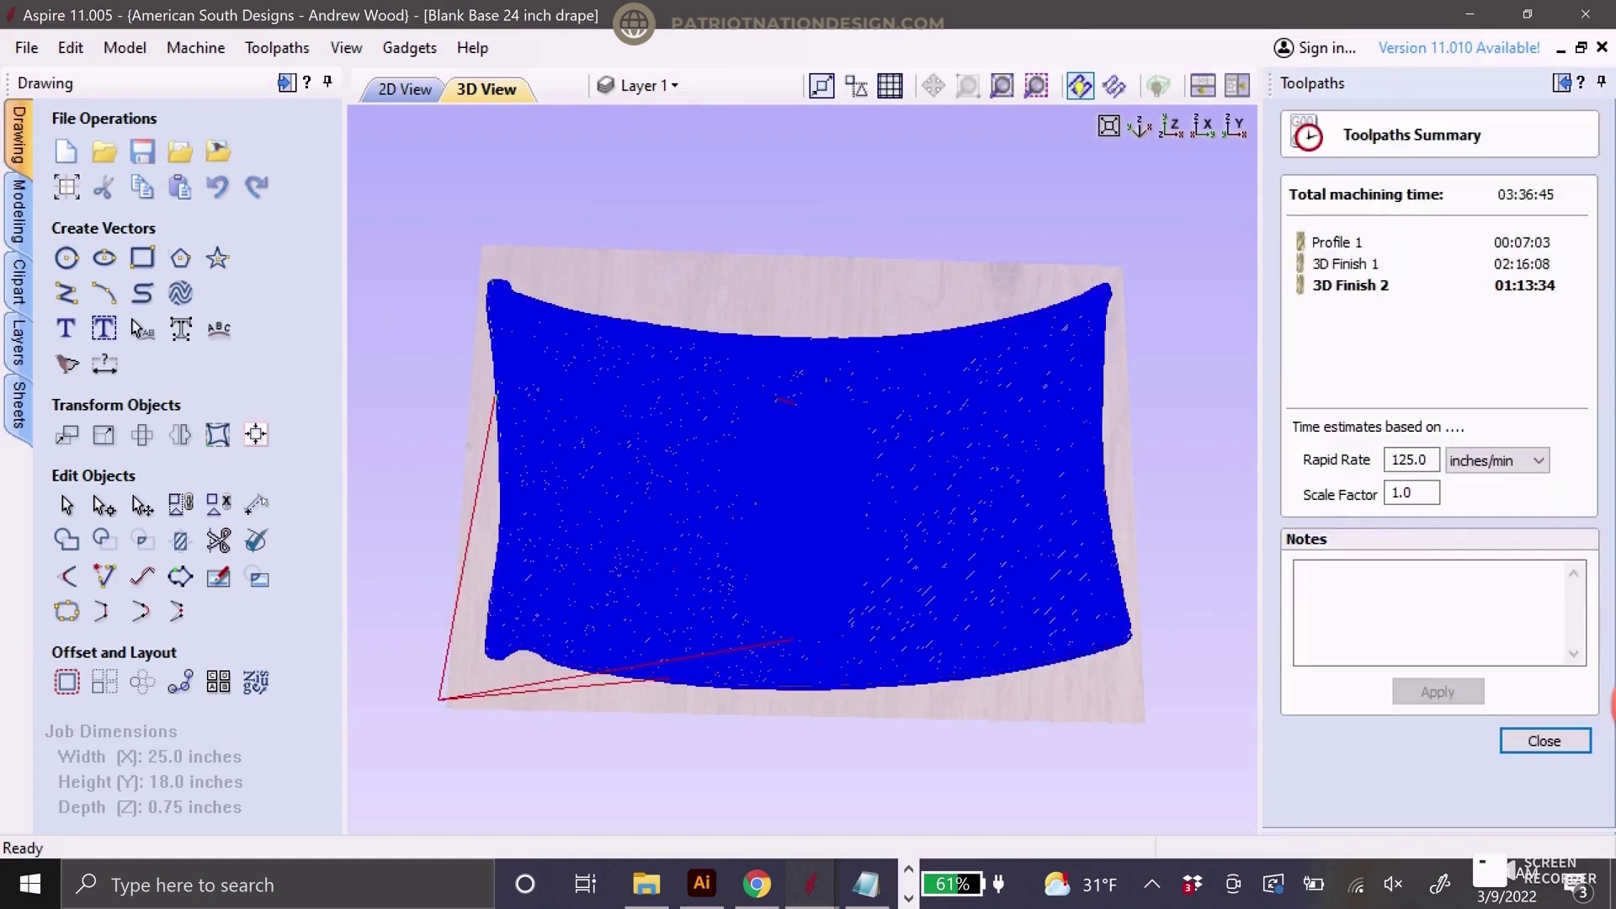